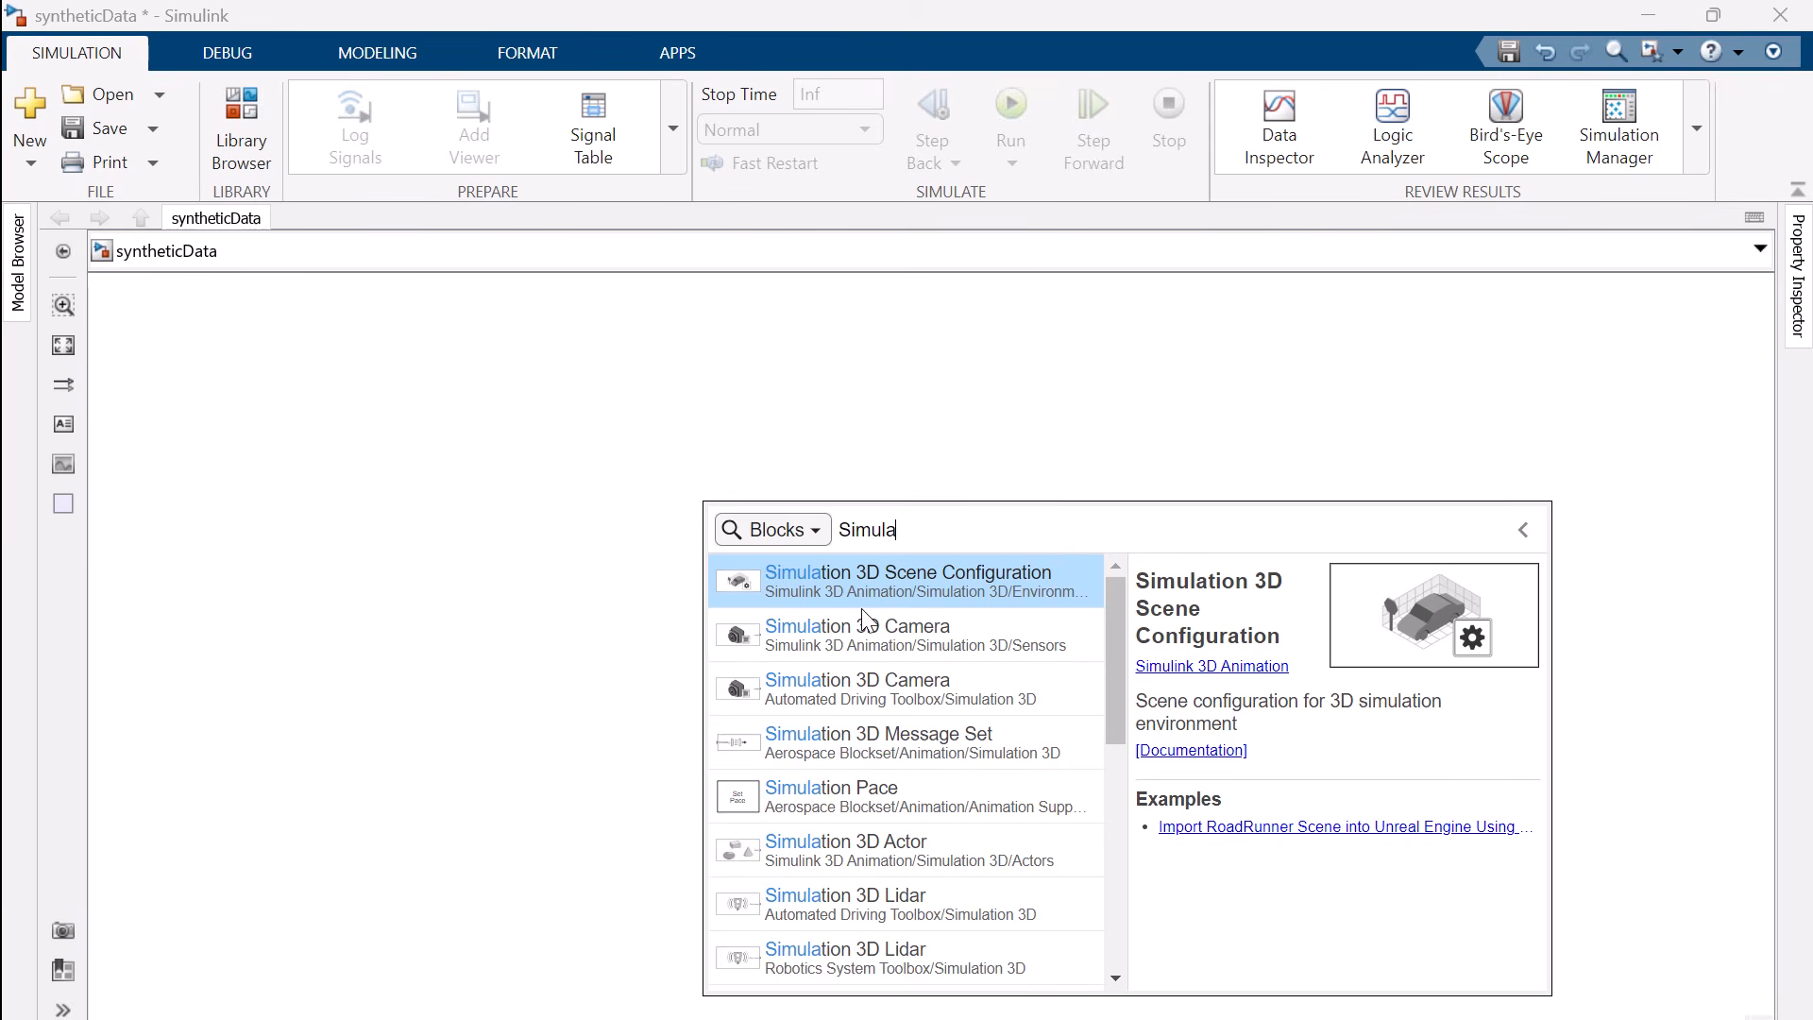
Add a Simulation 3D Scene Configuration block to the syntheticData model
{"action": "left_click", "coordinate": [862, 583]}
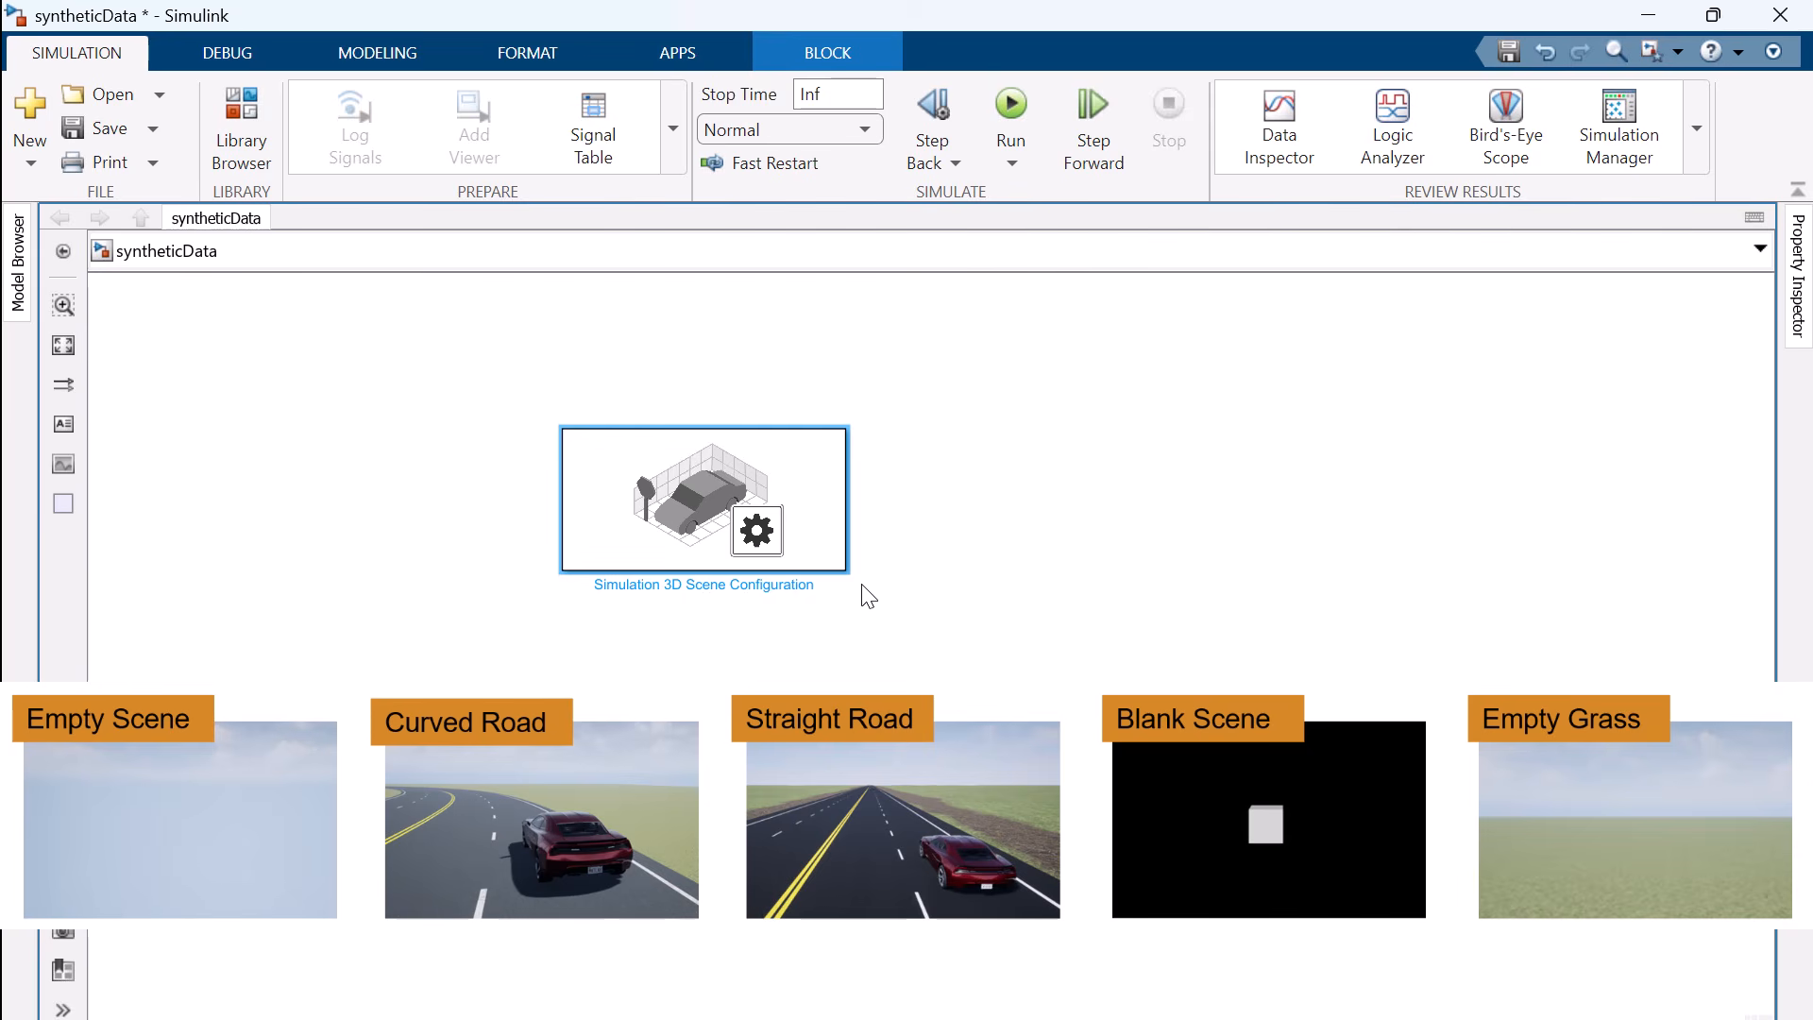
{"action": "left_click", "coordinate": [796, 548]}
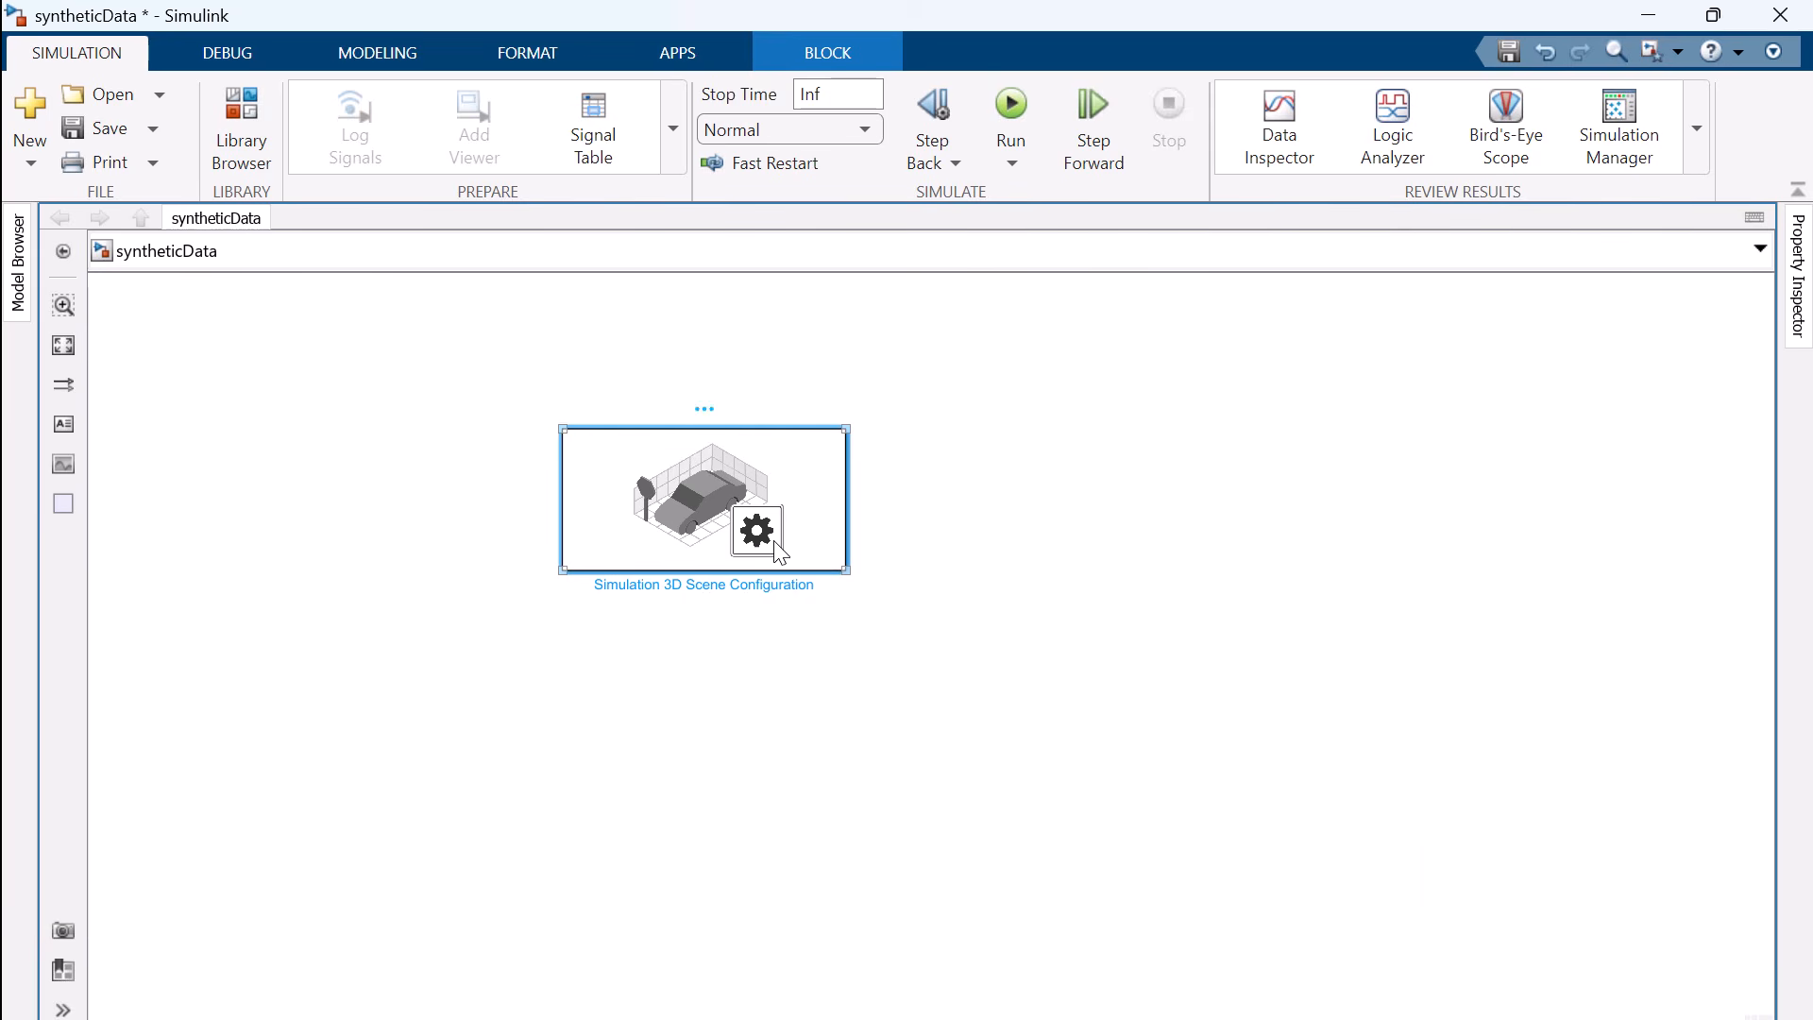
Set the Scene Configuration block's scene name to US city block and run the simulation
{"action": "double_click", "coordinate": [780, 553]}
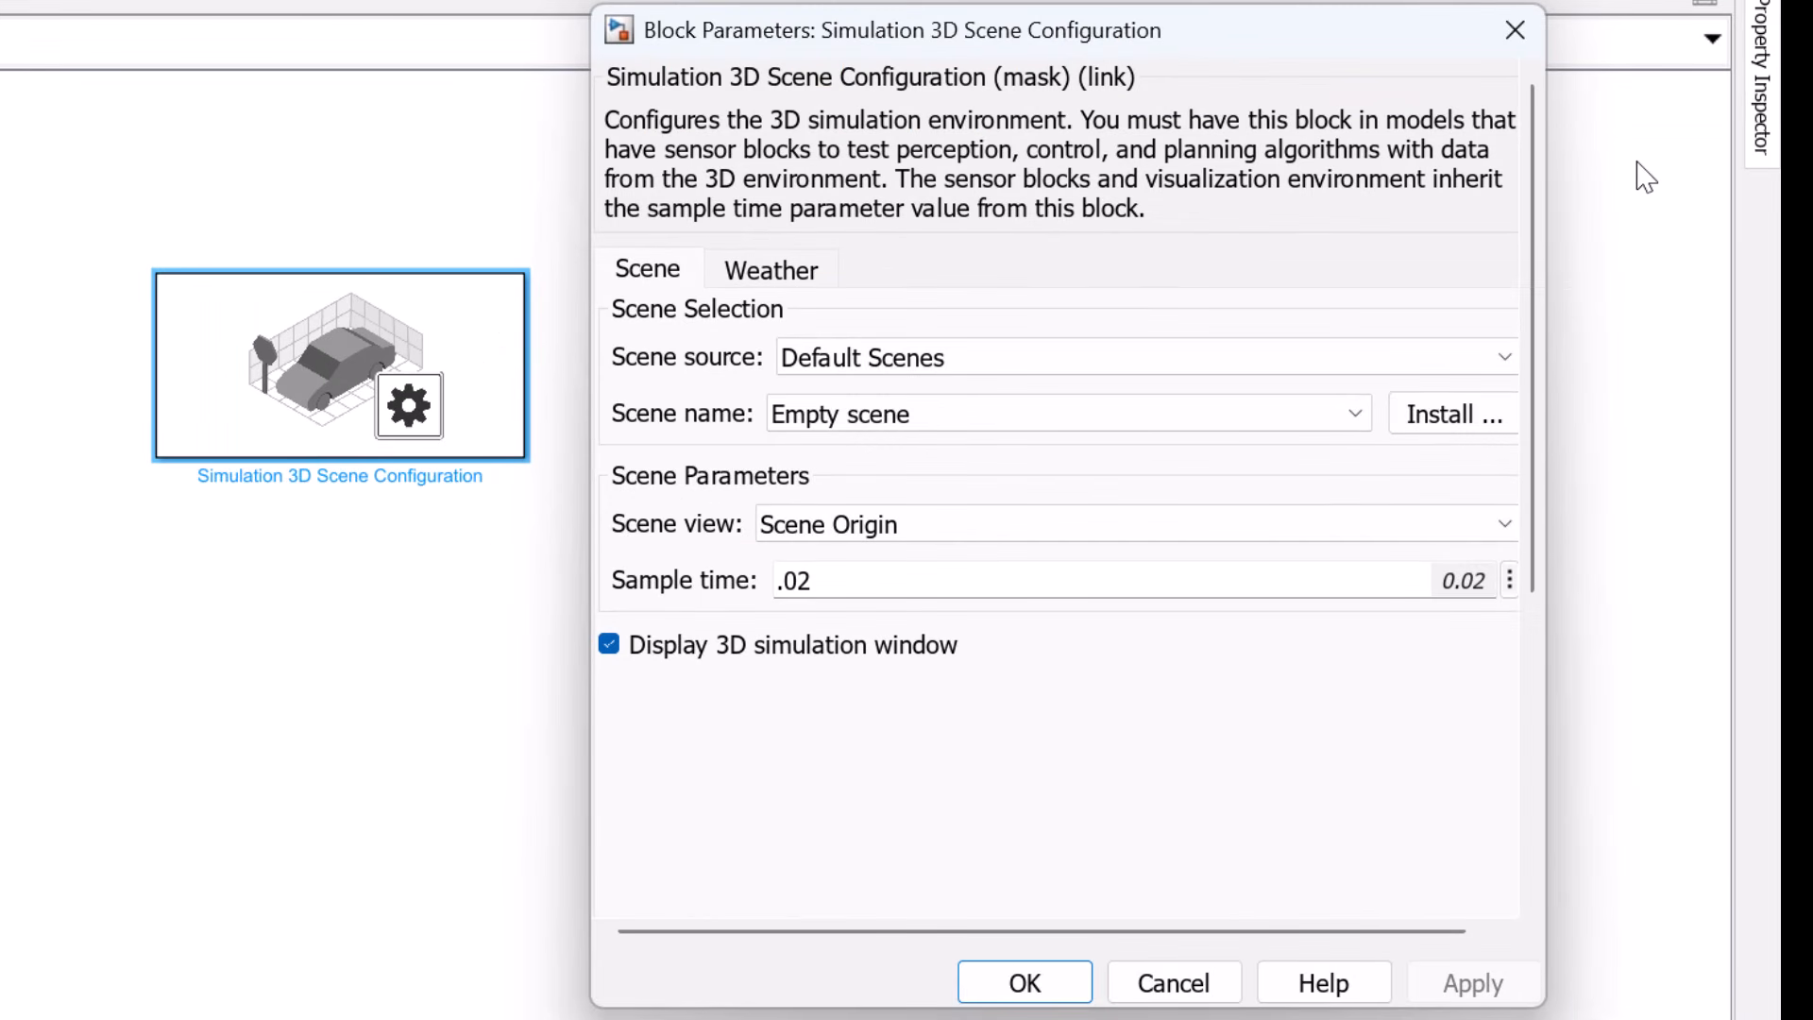
{"action": "left_click", "coordinate": [1360, 427]}
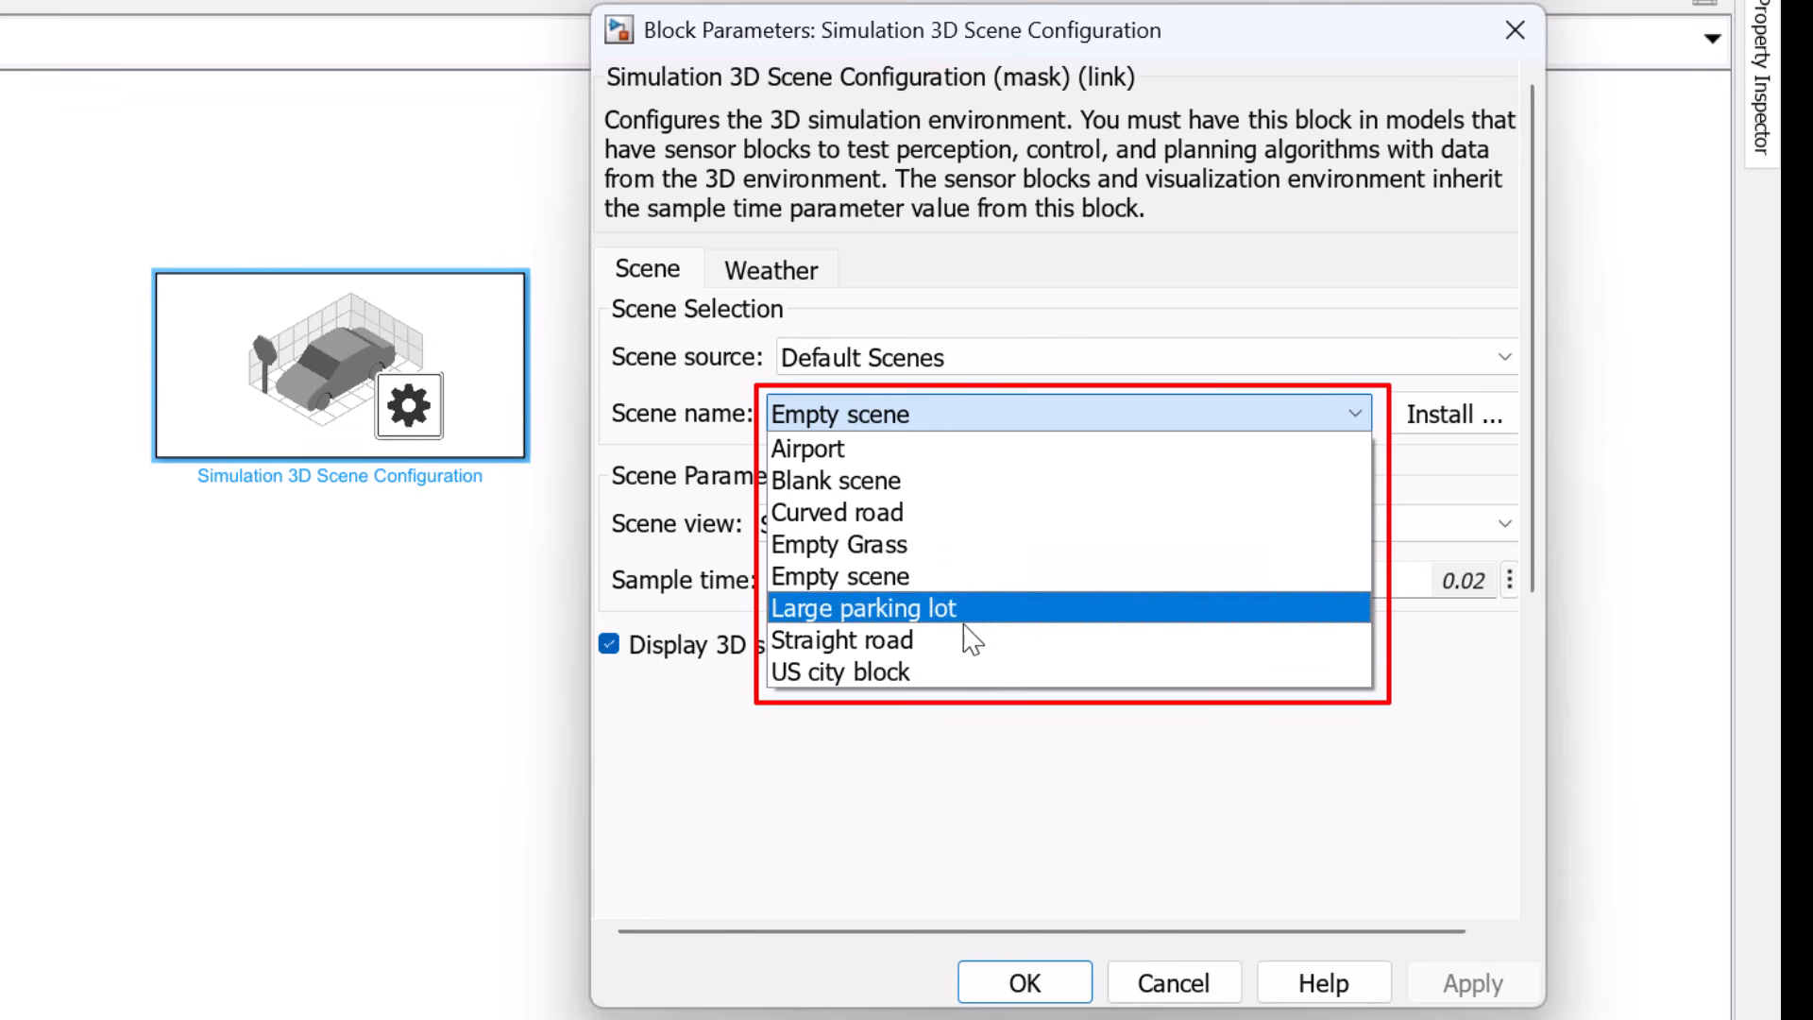
{"action": "left_click", "coordinate": [954, 673]}
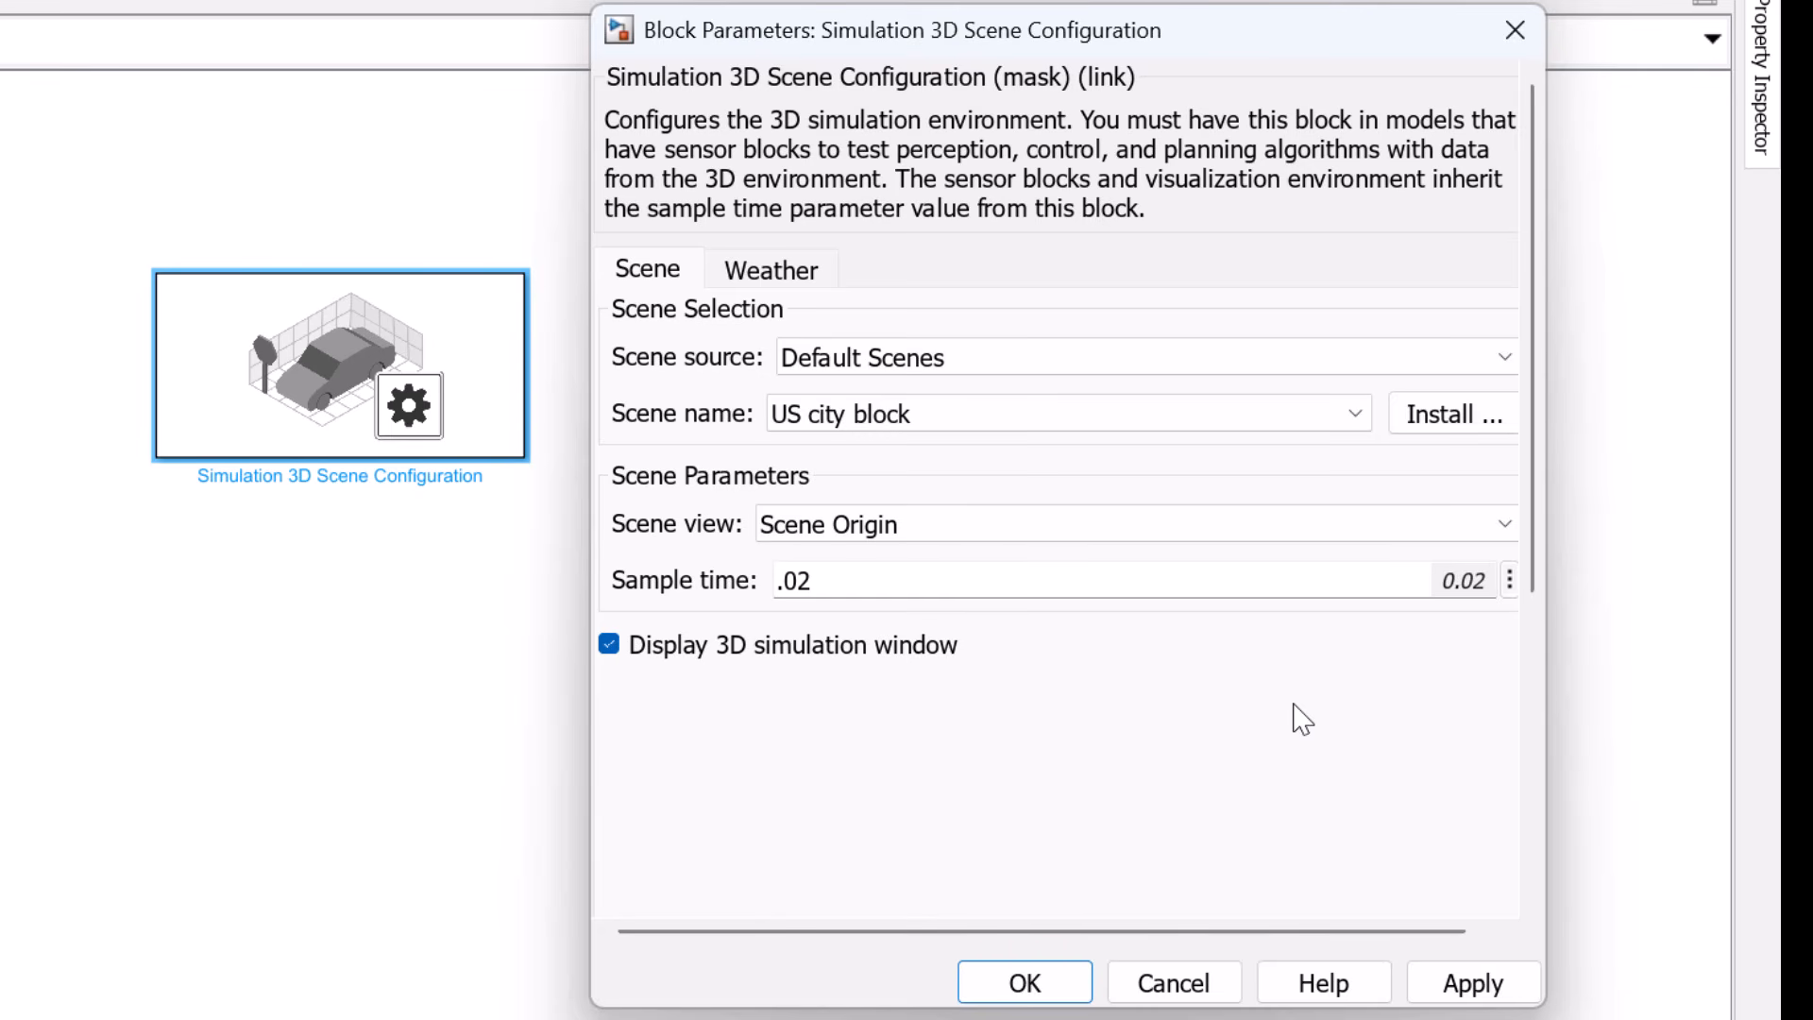
{"action": "left_click", "coordinate": [1467, 980]}
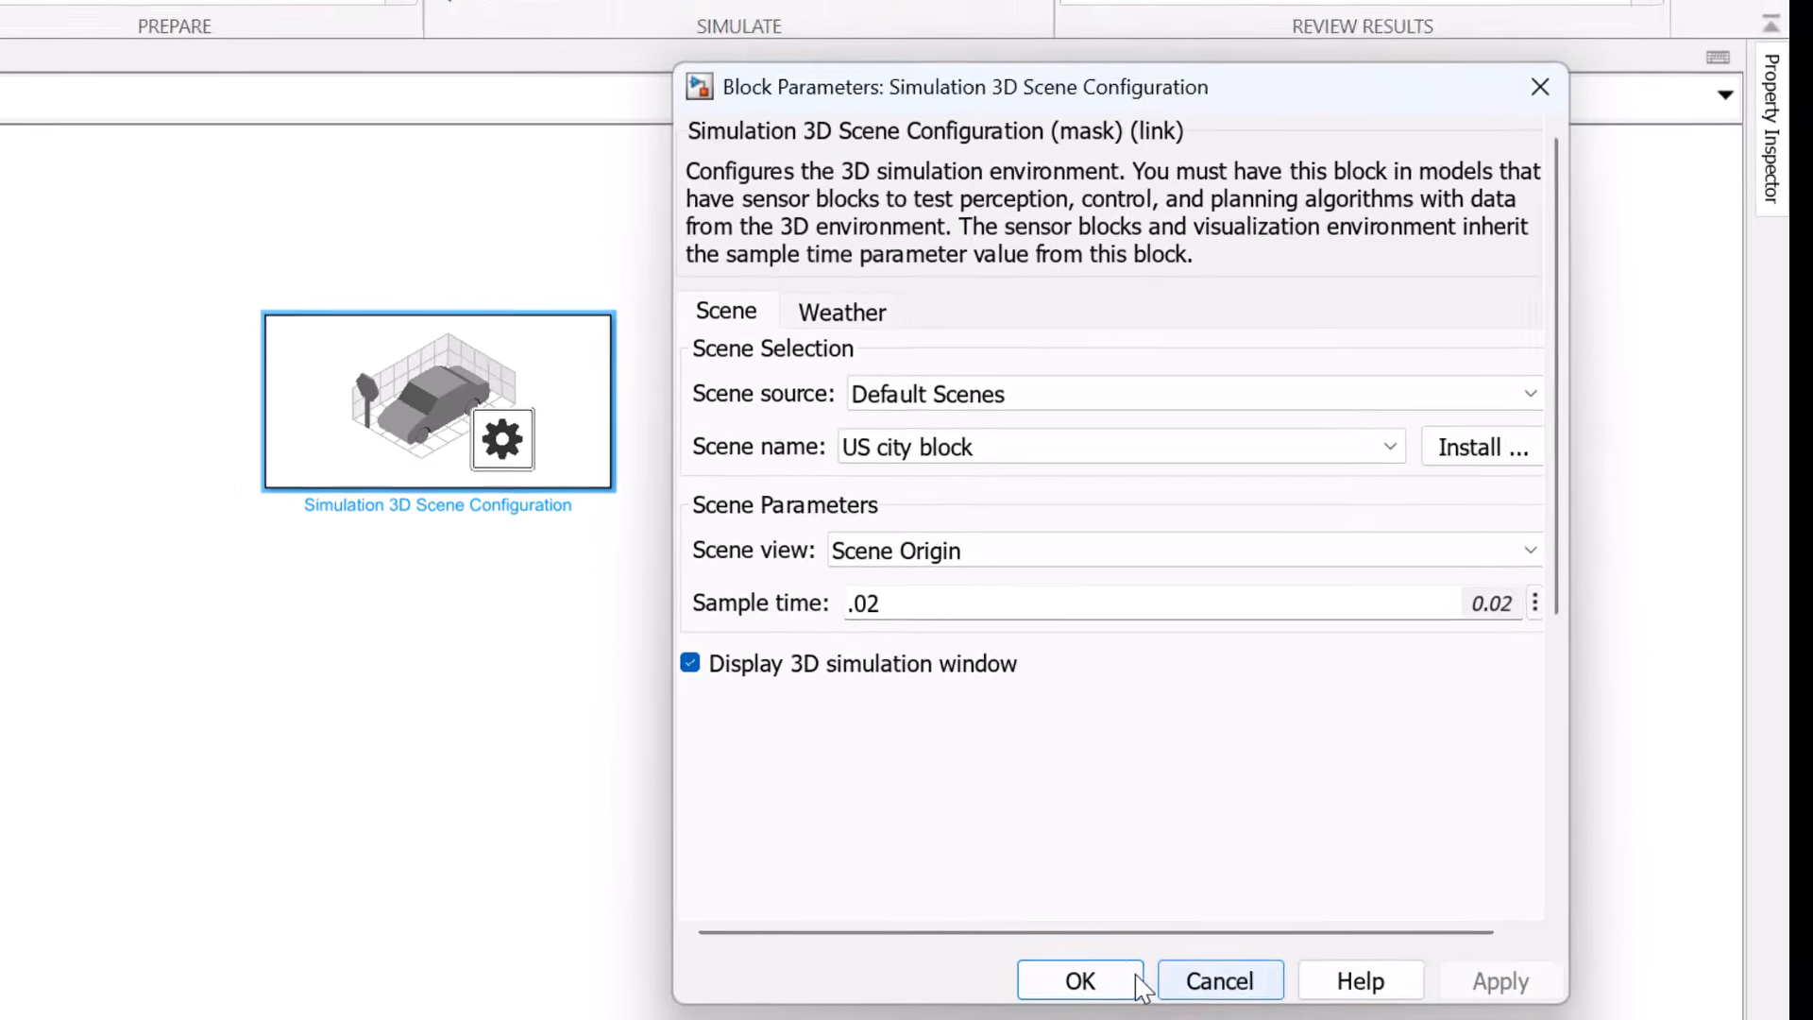
{"action": "left_click", "coordinate": [1133, 980]}
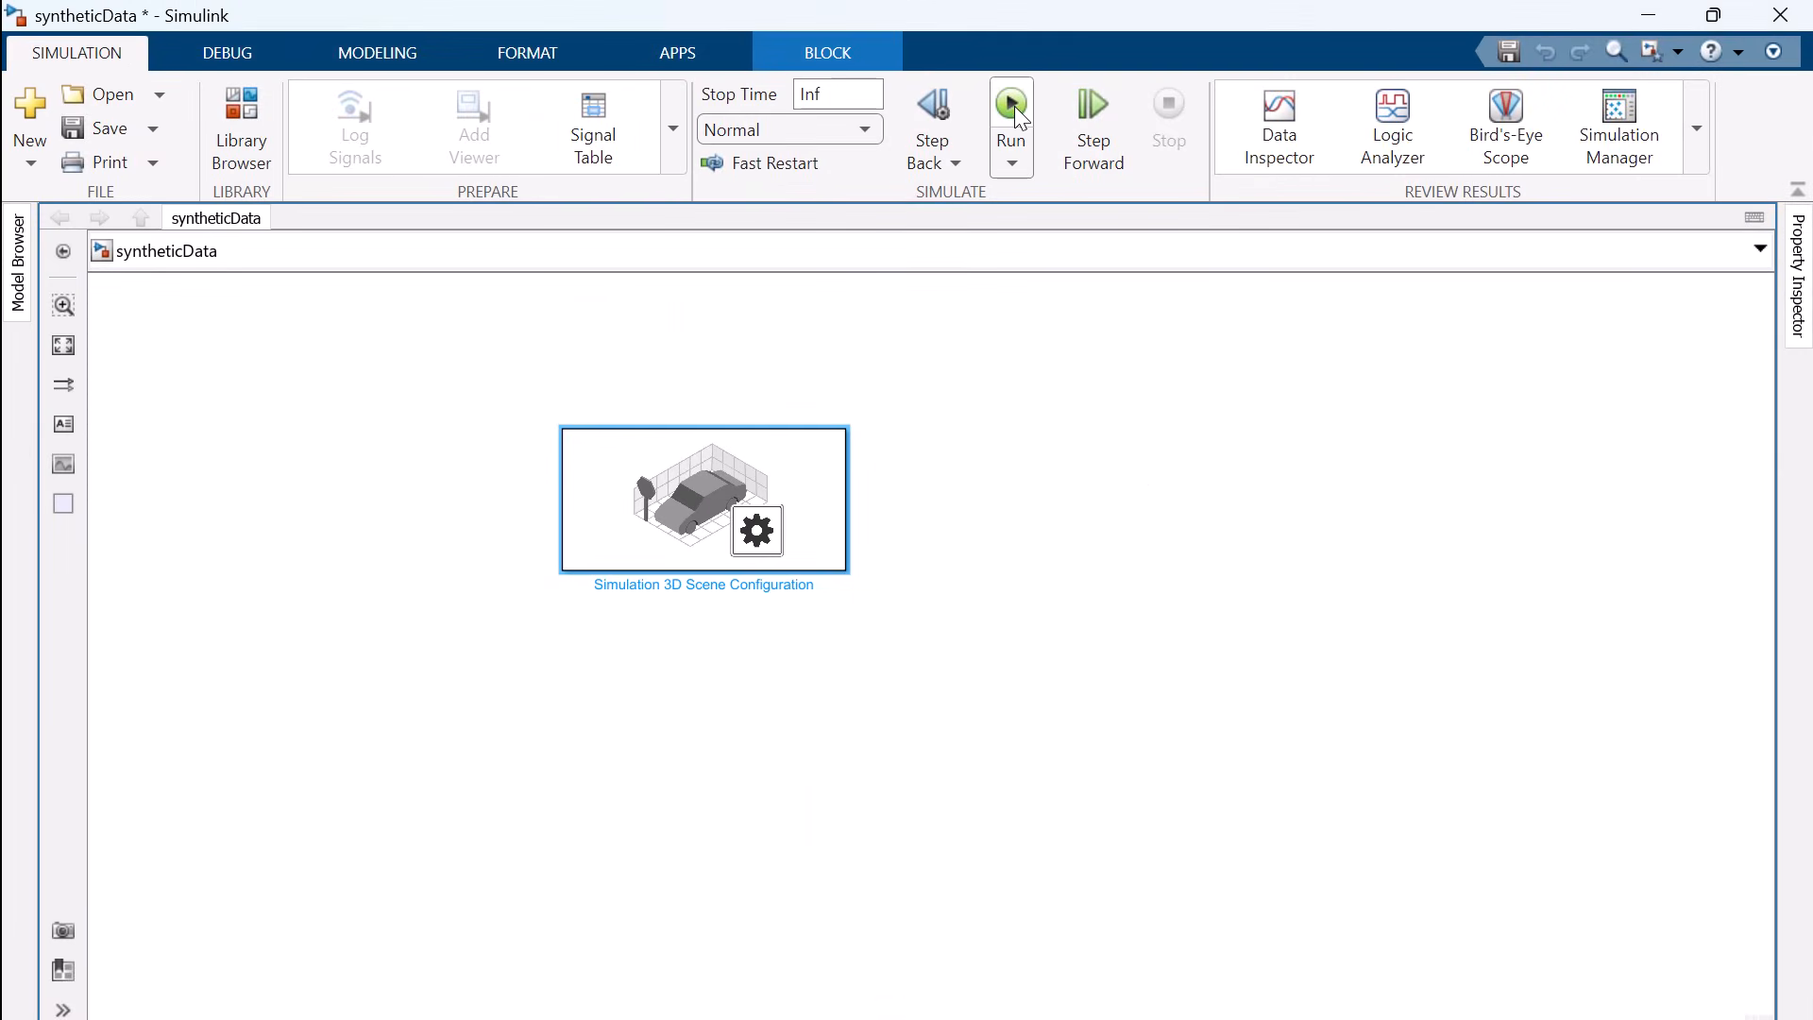
{"action": "left_click", "coordinate": [1020, 105]}
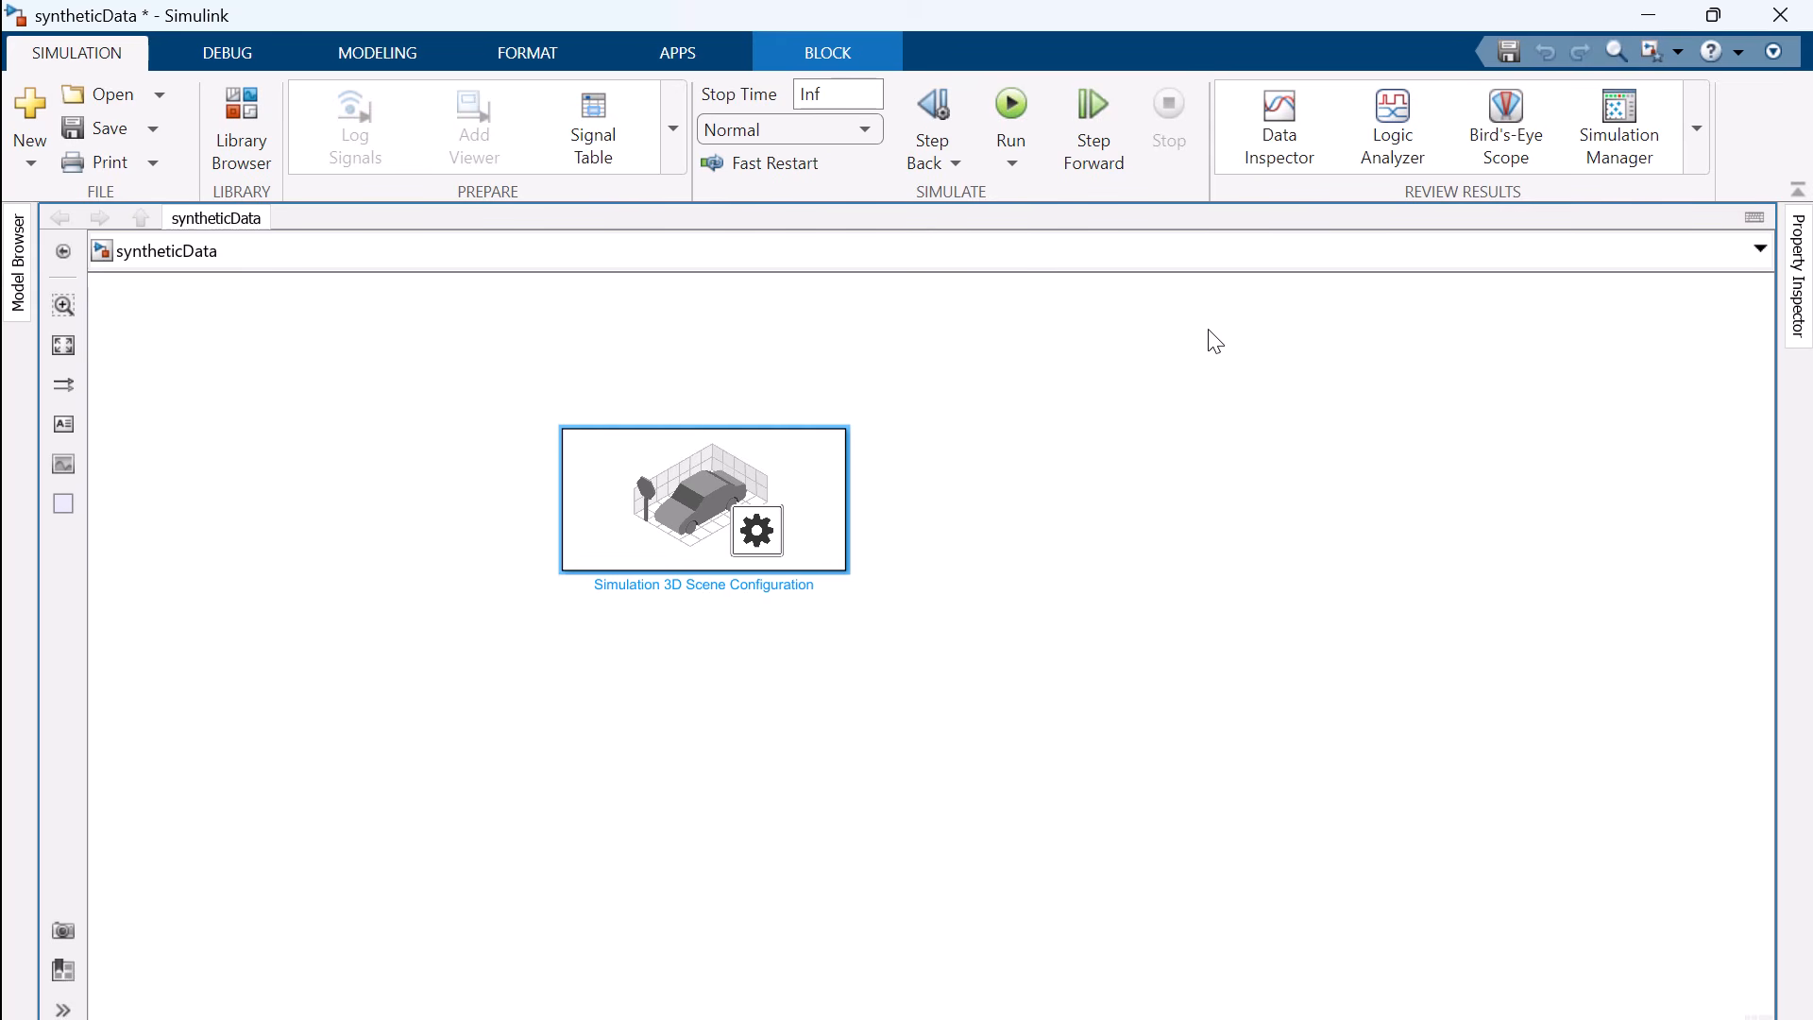
Add a Simulation 3D Vehicle with Ground Following block from the Simulink 3D Animation actors library below the scene configuration block
{"action": "left_click", "coordinate": [234, 118]}
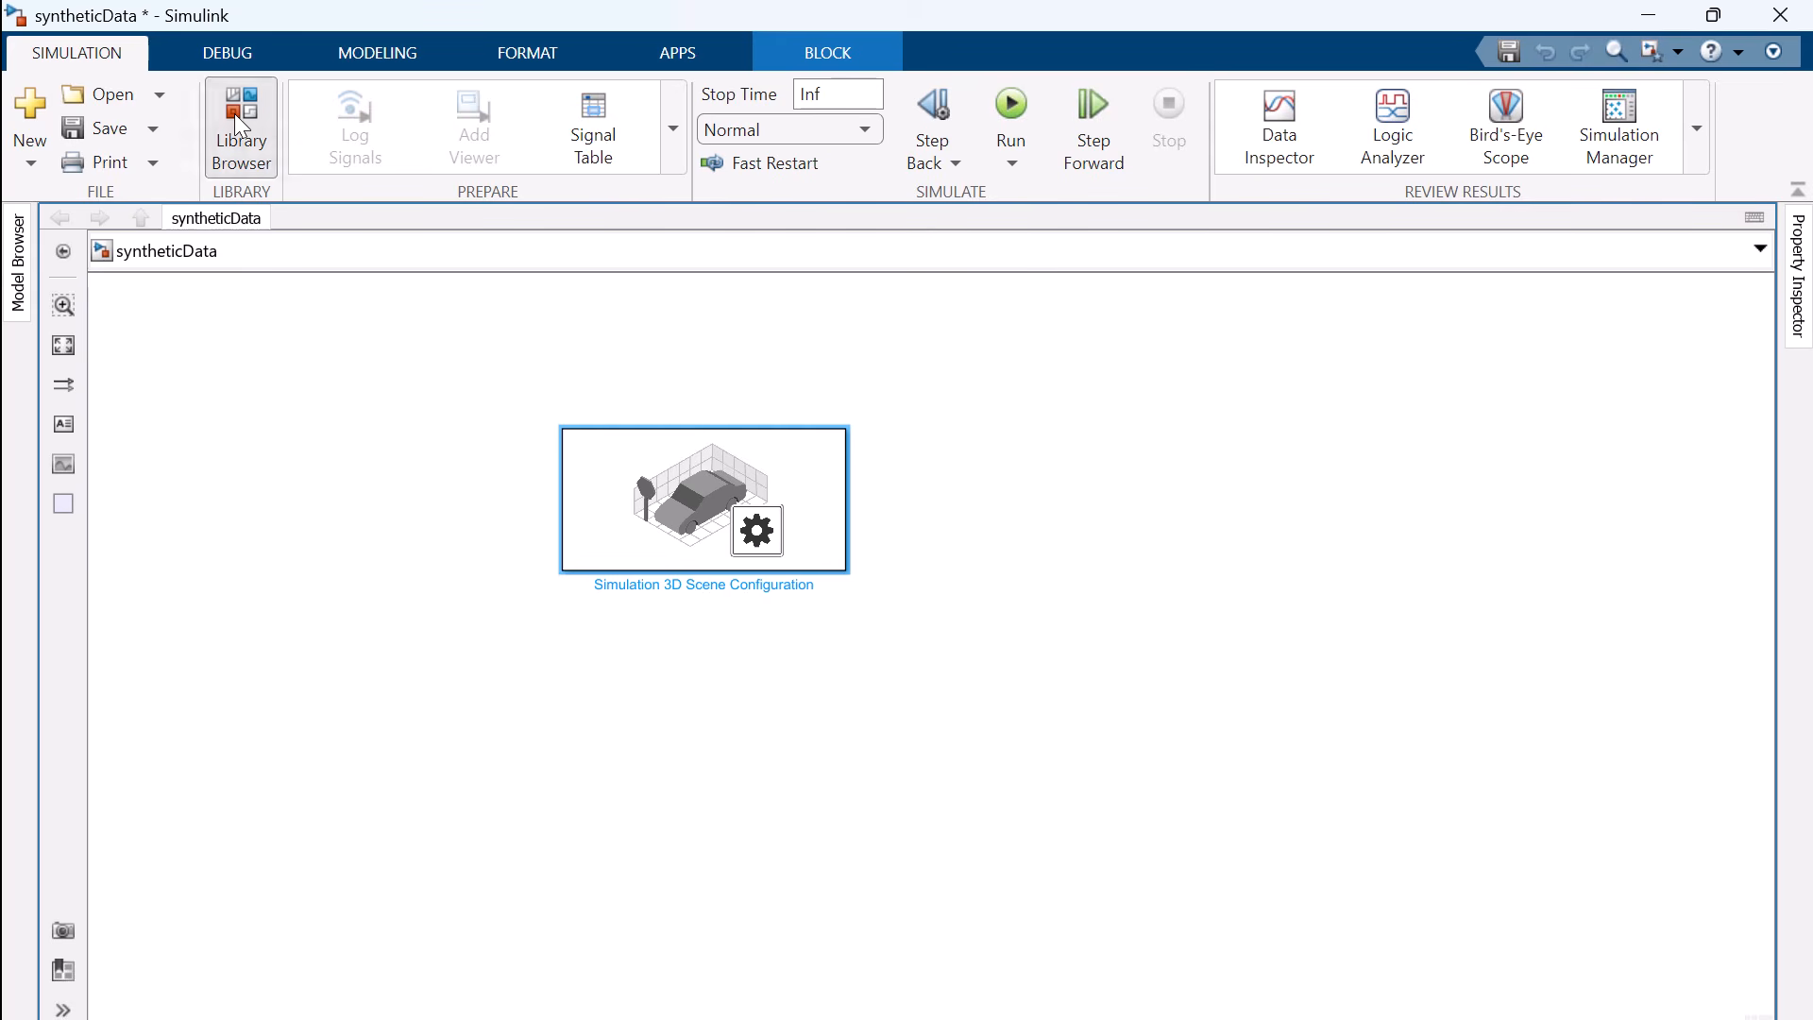
{"action": "left_click_drag", "start_coordinate": [306, 814], "coordinate": [1215, 742]}
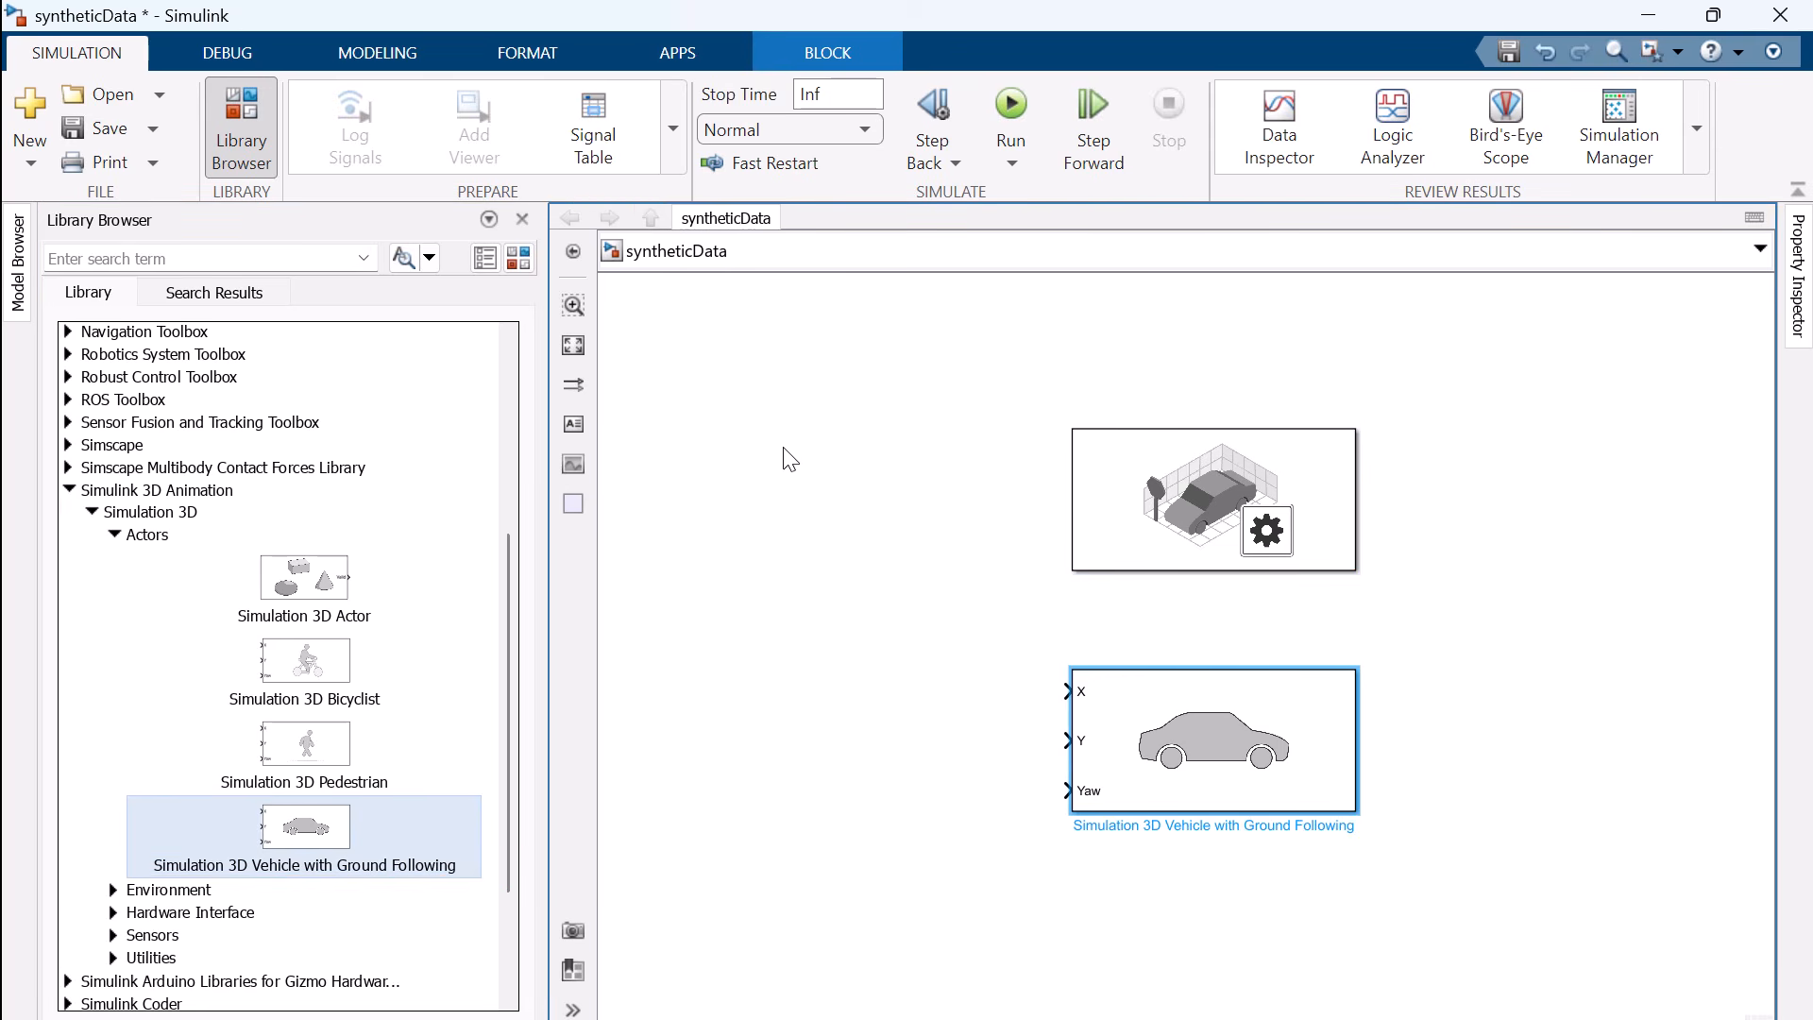
{"action": "left_click", "coordinate": [521, 219]}
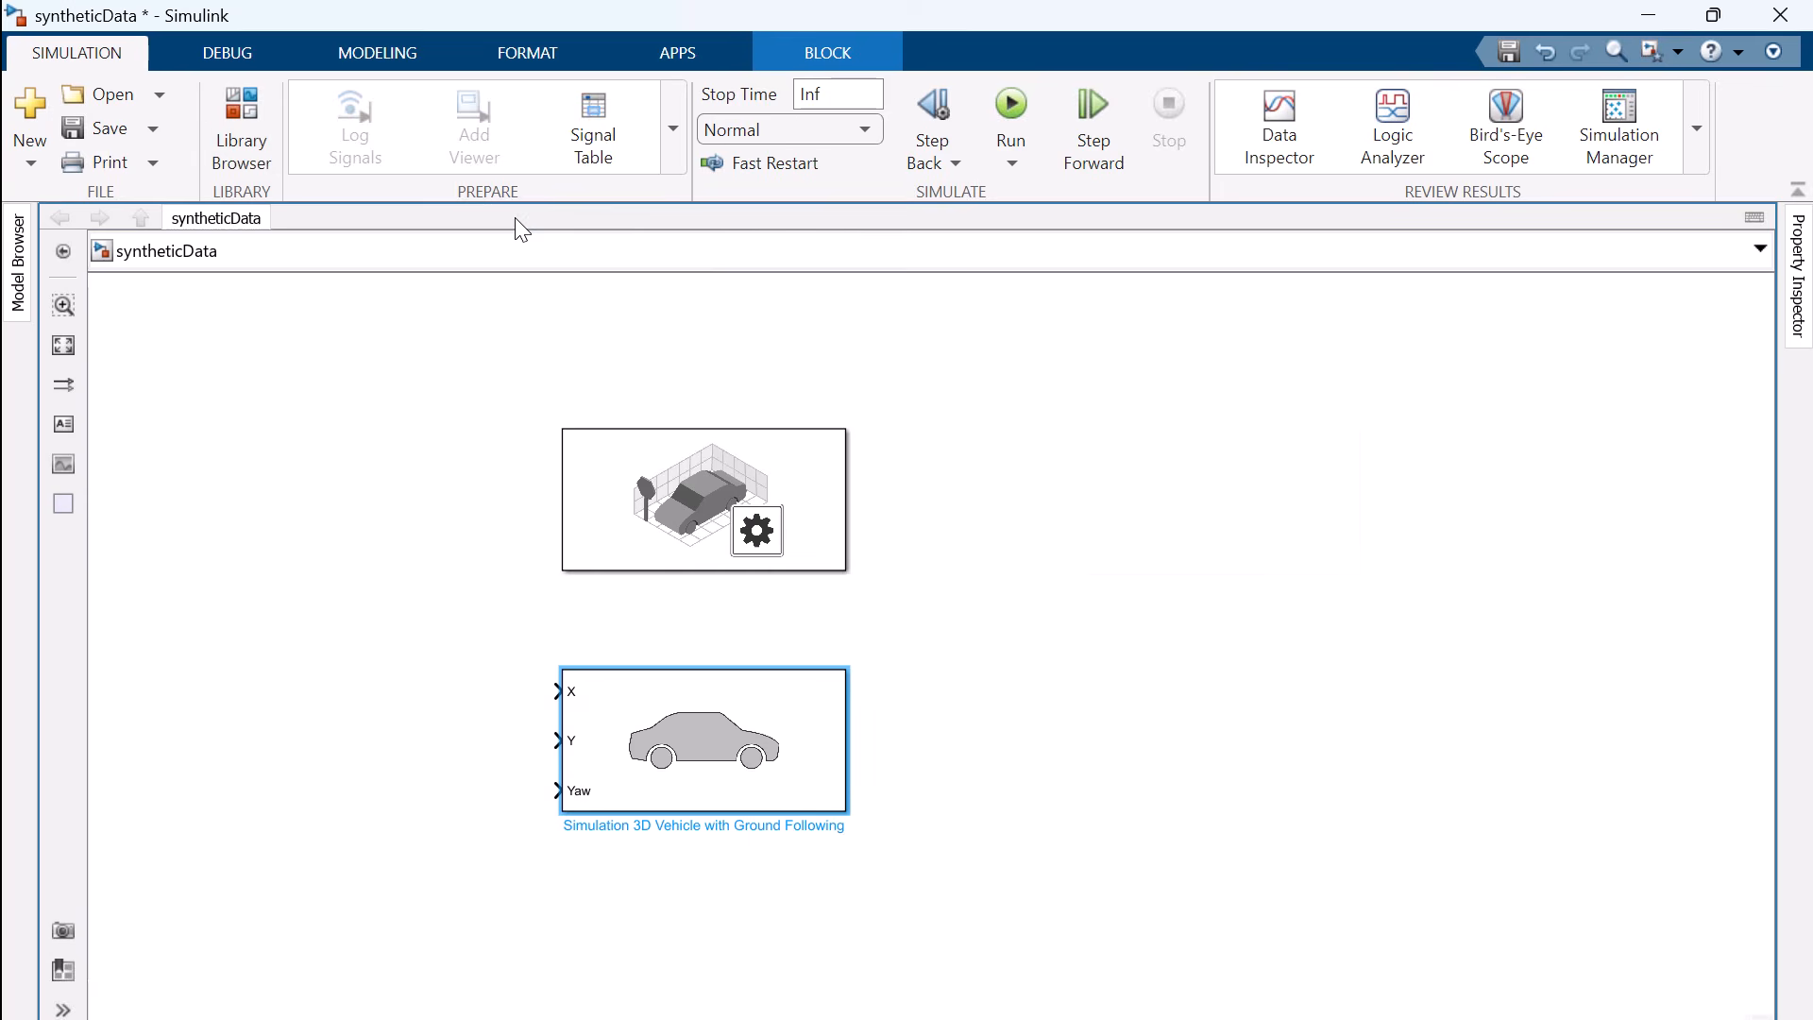
Examine the vehicle block's available types and light controls, keeping the type as Muscle car
{"action": "double_click", "coordinate": [728, 755]}
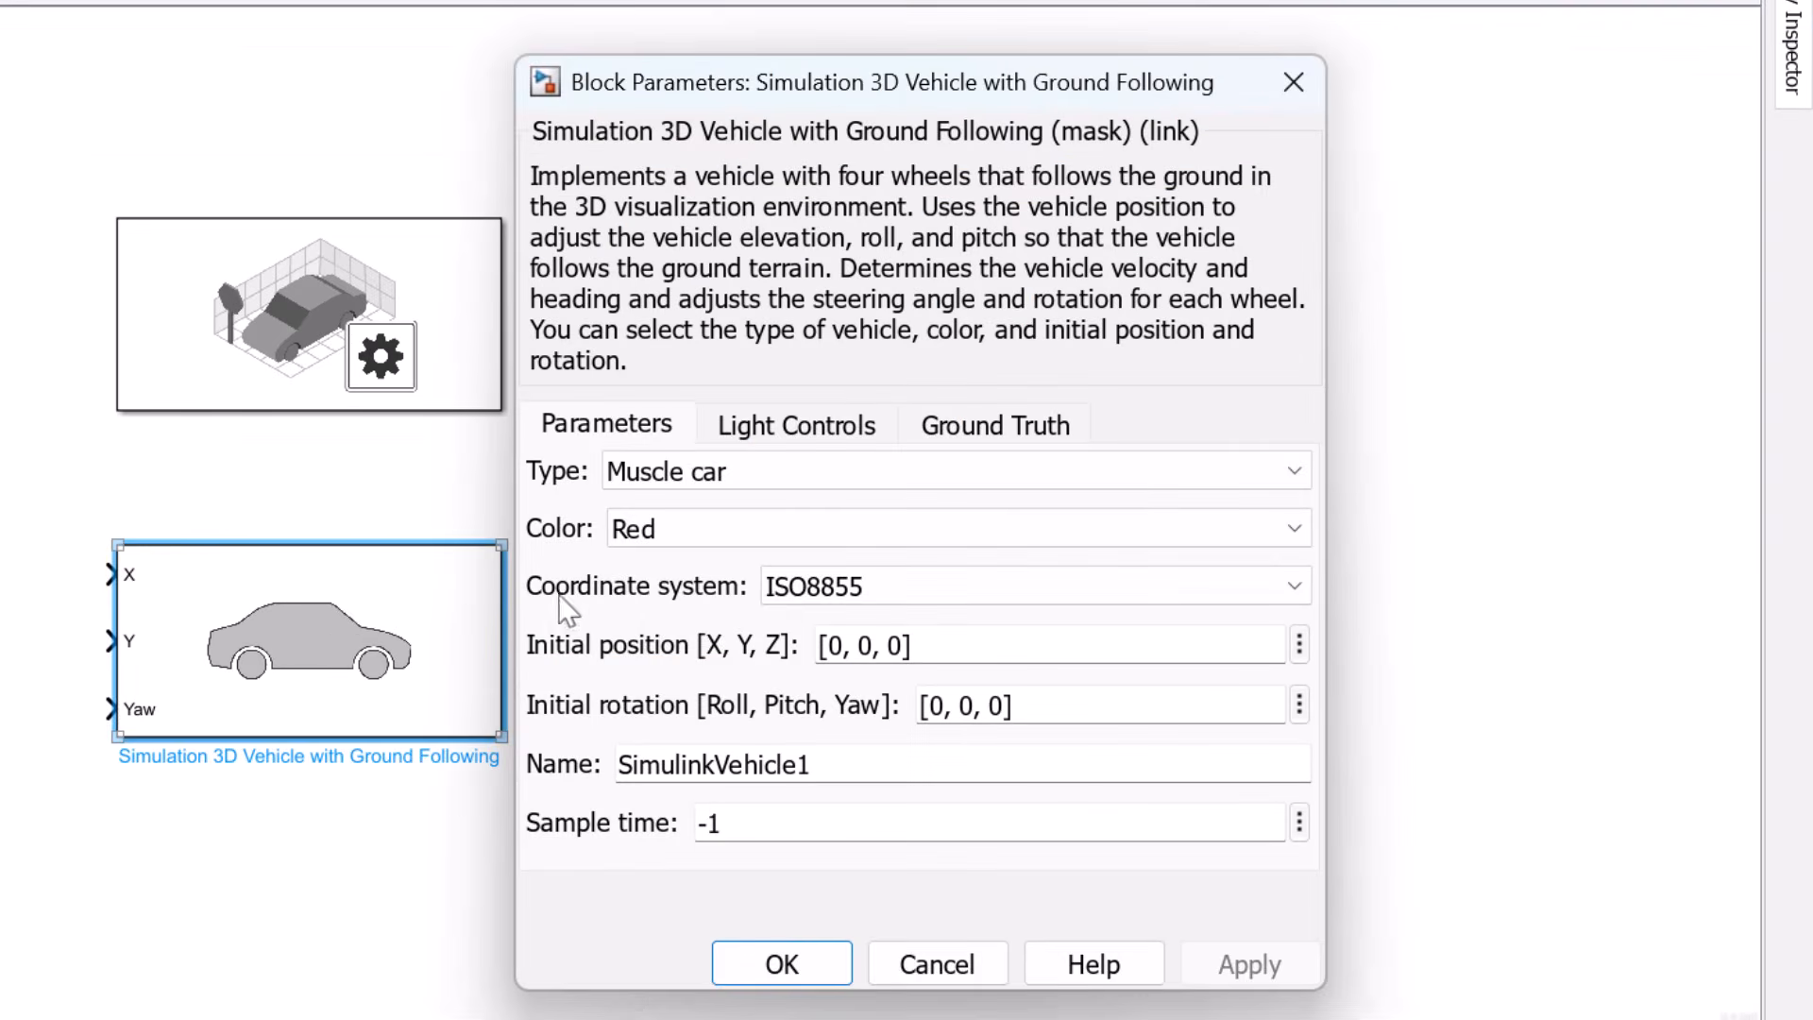
{"action": "left_click", "coordinate": [1439, 615]}
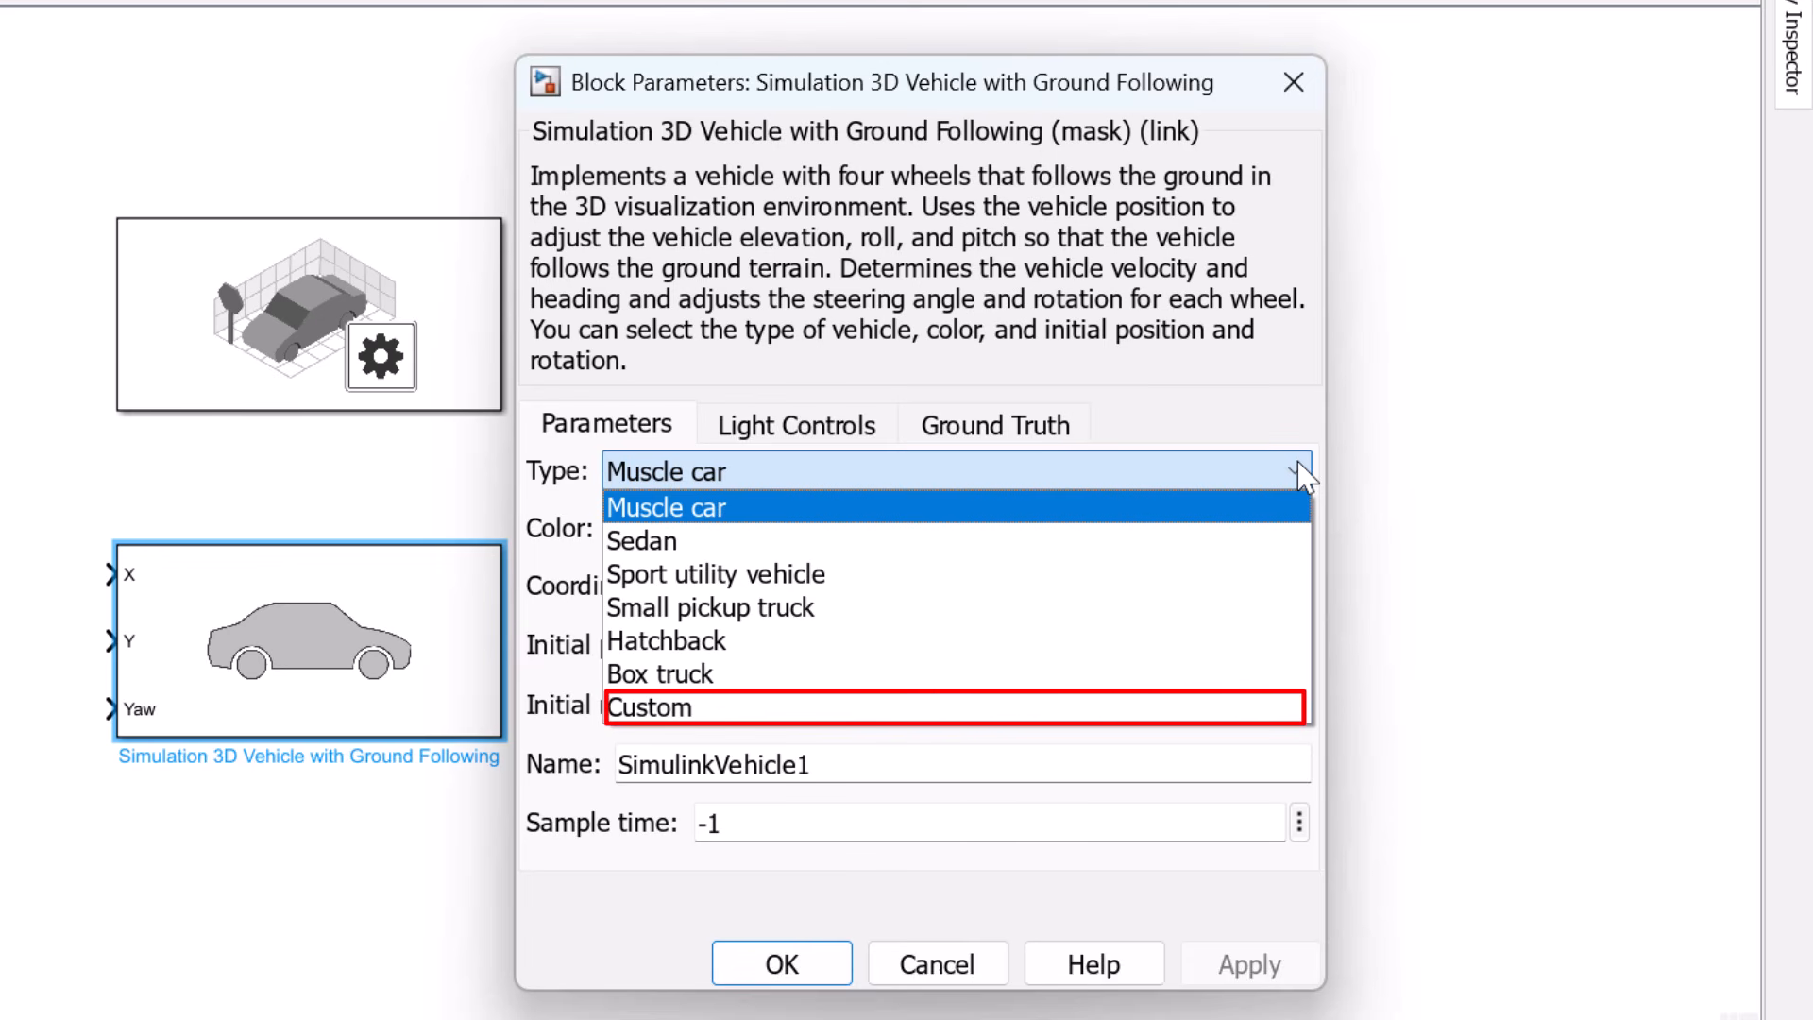
{"action": "left_click", "coordinate": [1300, 471]}
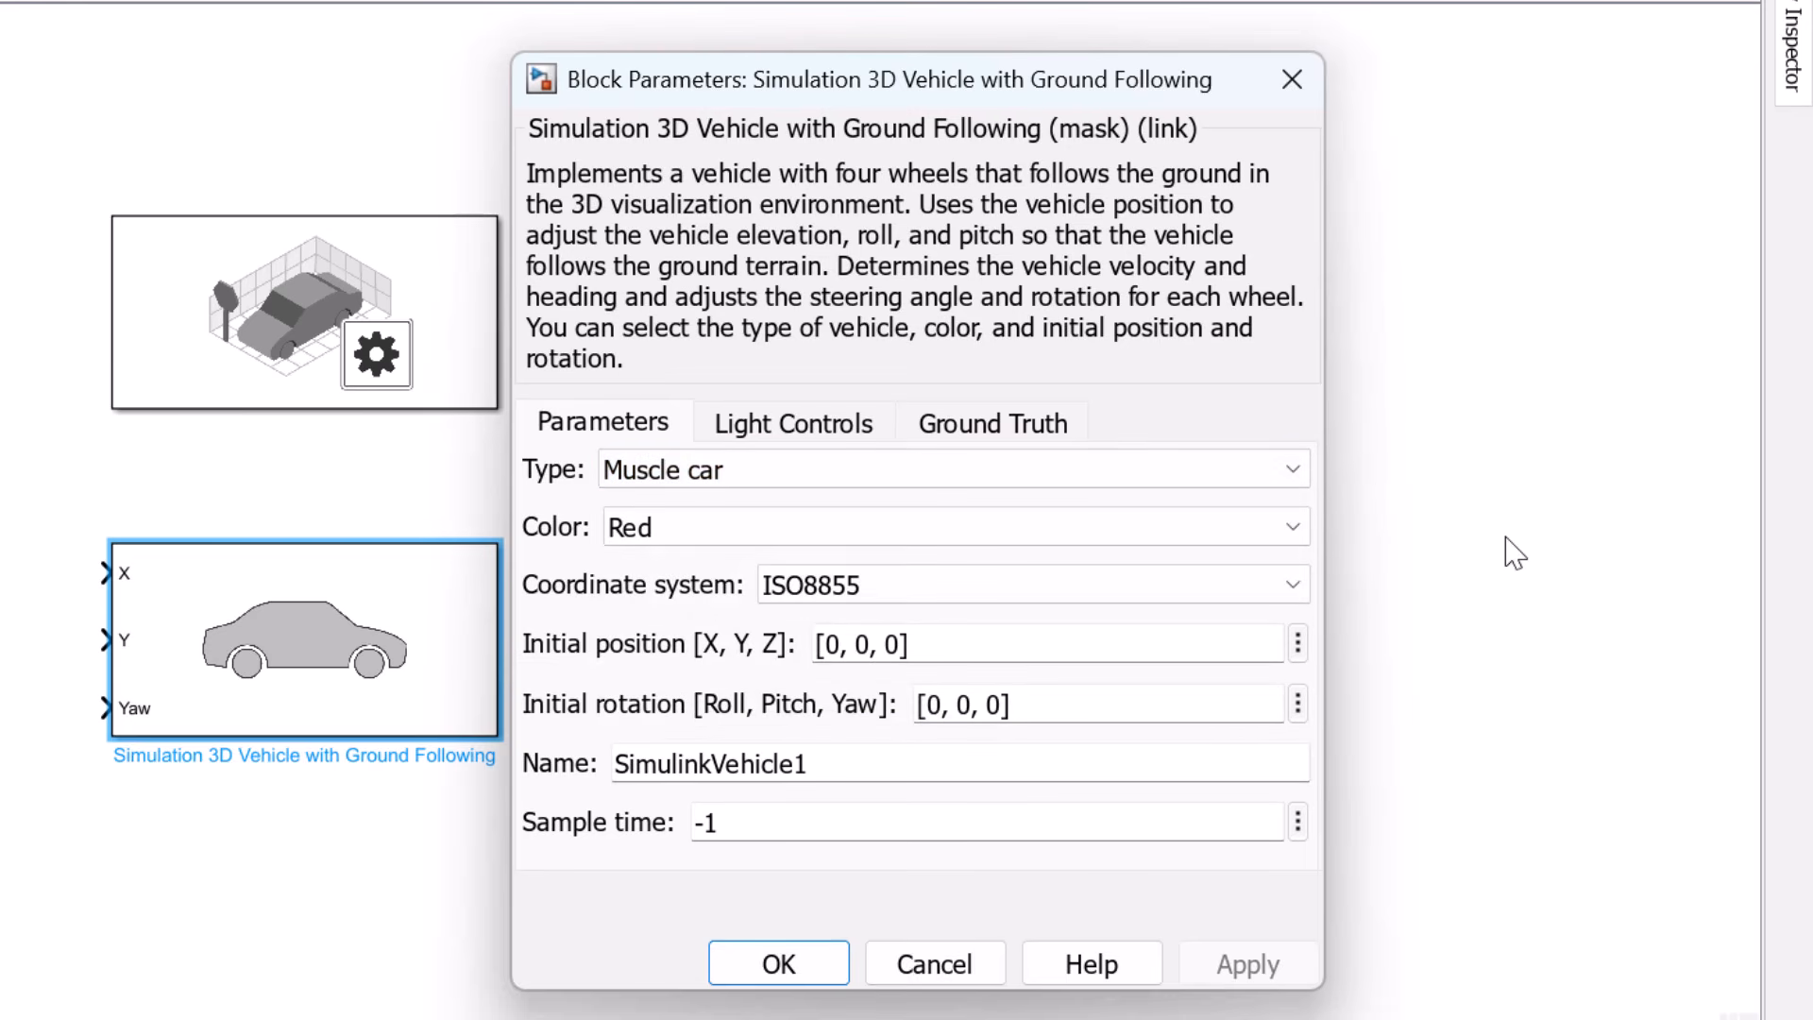
{"action": "left_click", "coordinate": [848, 418]}
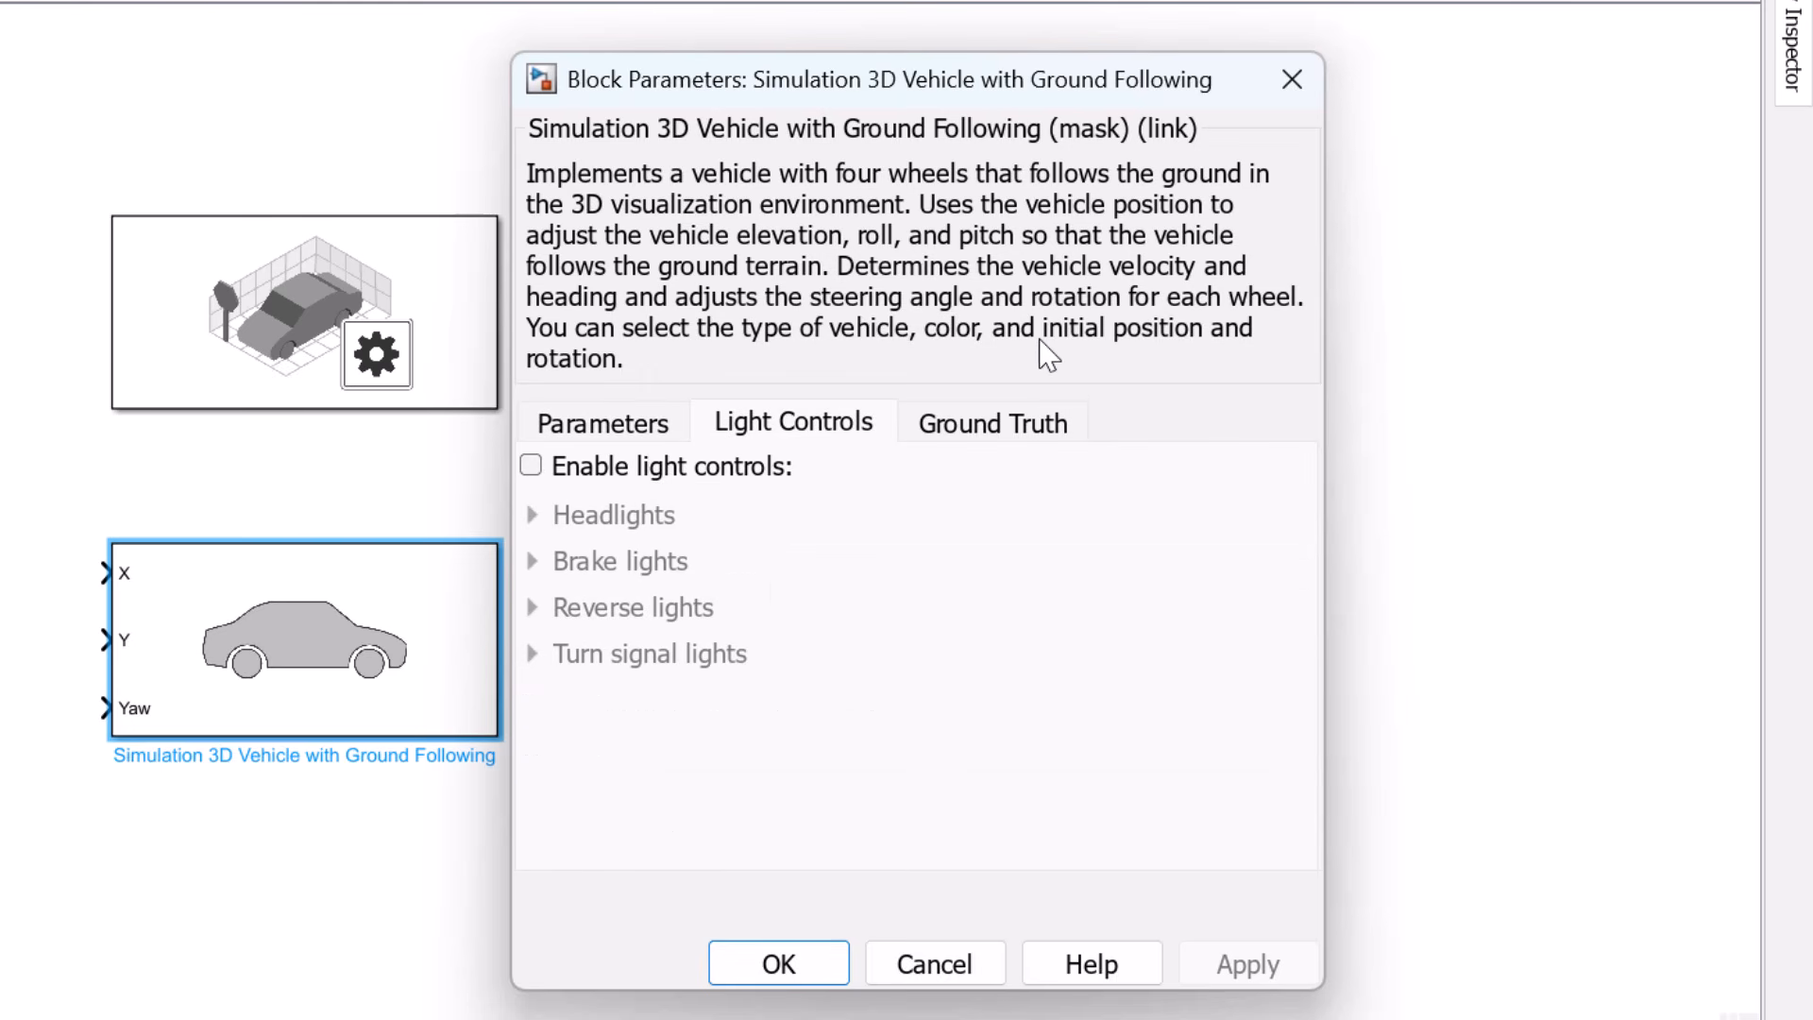
{"action": "left_click", "coordinate": [658, 427]}
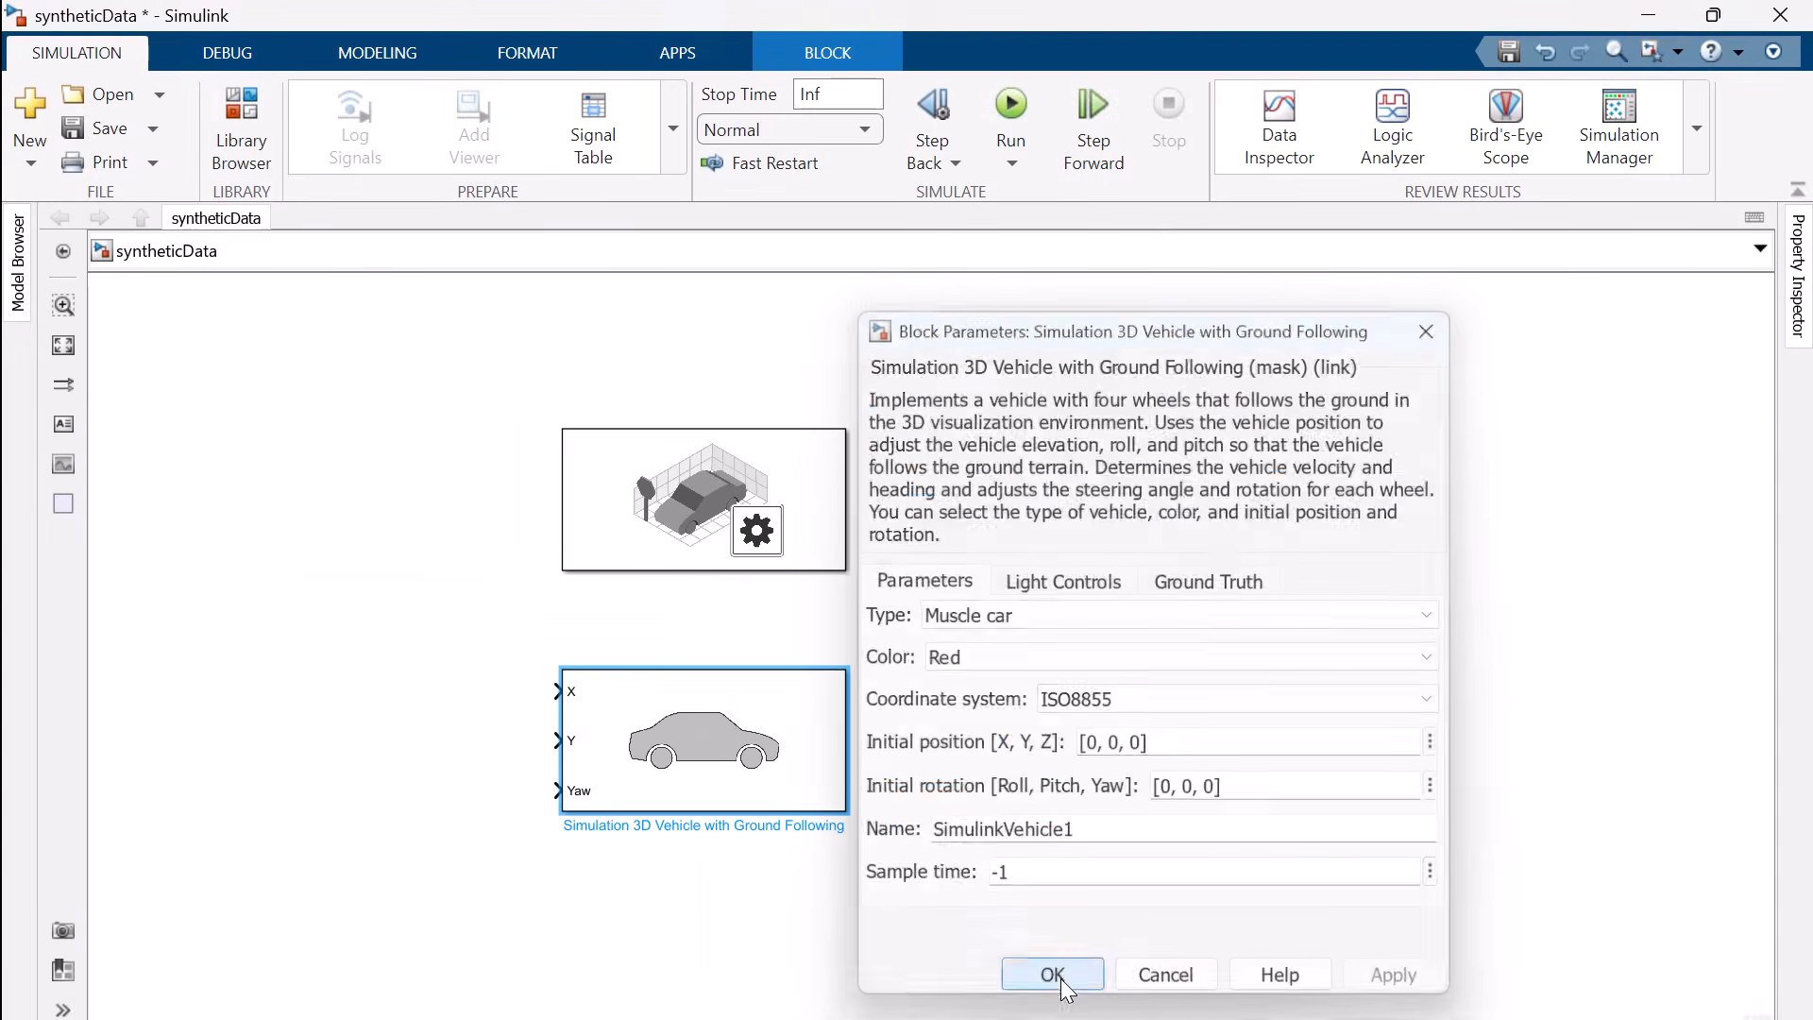
{"action": "left_click", "coordinate": [778, 963]}
Add a Ramp block, connect it to the vehicle's X input, and check its parameters
{"action": "double_click", "coordinate": [373, 793]}
{"action": "type", "text": "ramp"}
{"action": "key", "text": "Return"}
{"action": "left_click_drag", "start_coordinate": [377, 794], "coordinate": [398, 696]}
{"action": "left_click", "coordinate": [495, 692]}
{"action": "double_click", "coordinate": [393, 692]}
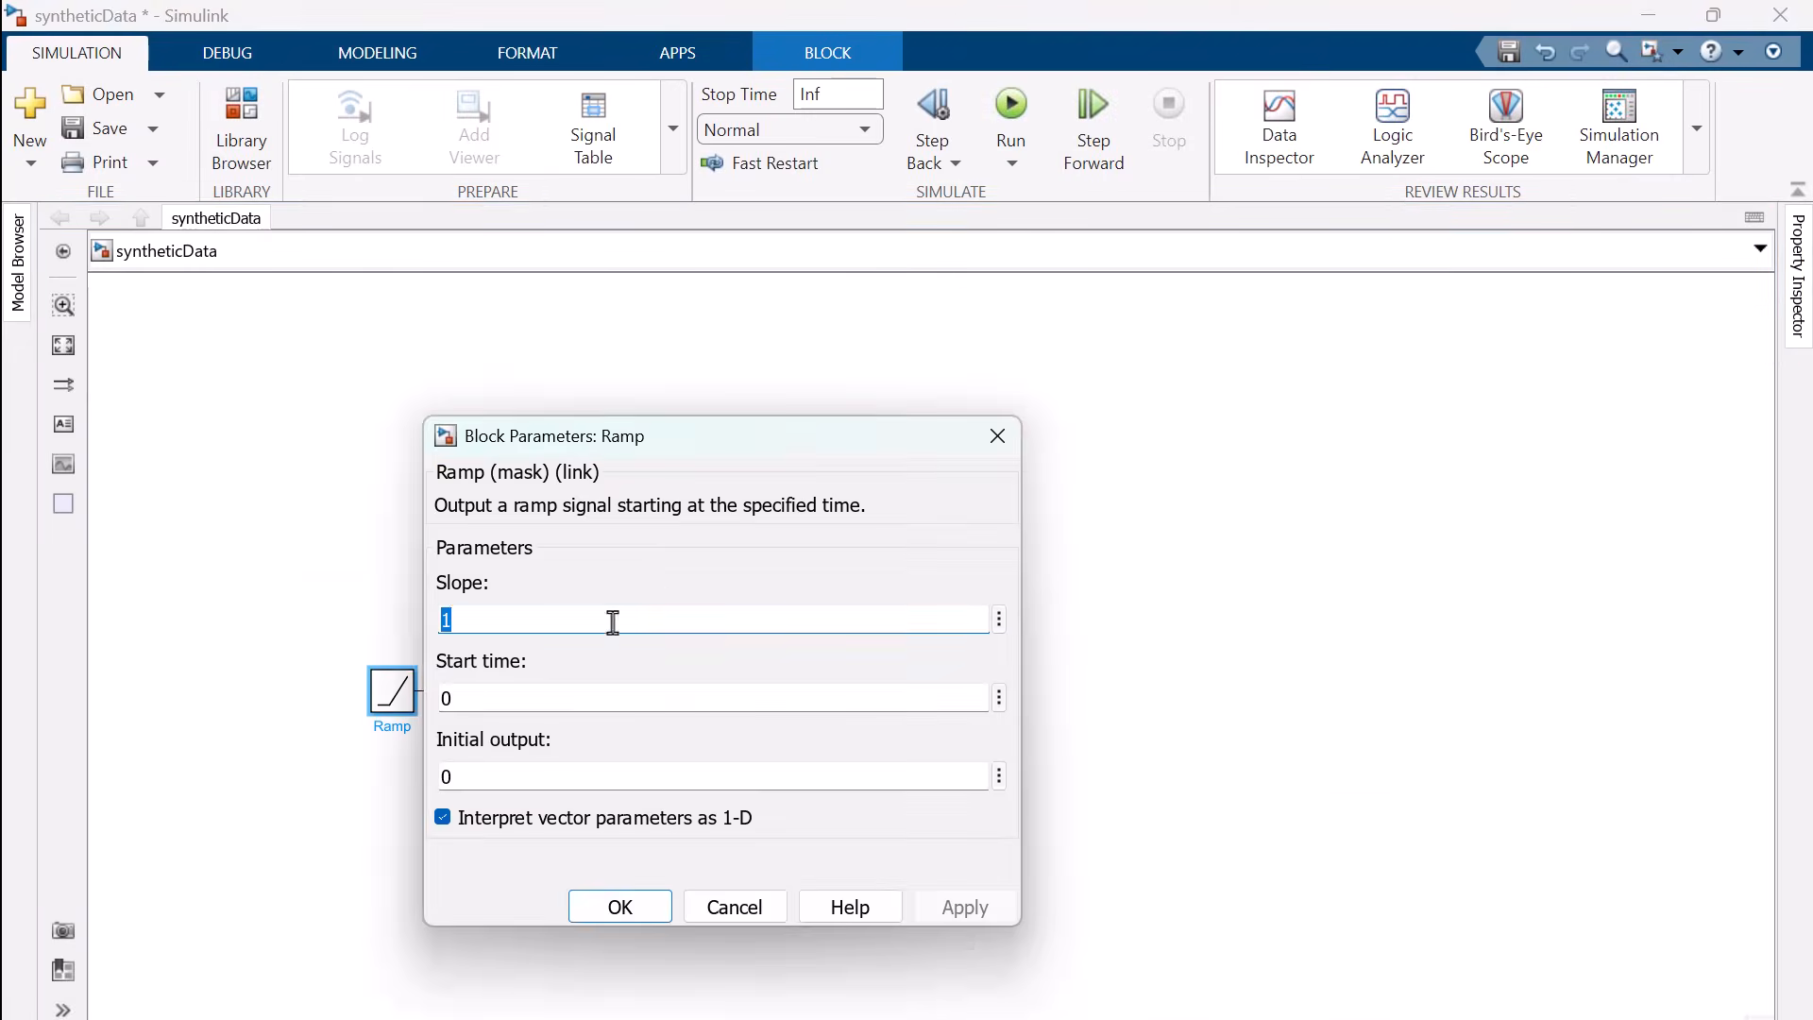
{"action": "left_click", "coordinate": [997, 435]}
Add a Constant block connected to the vehicle's Y input and set its value to 2
{"action": "left_click", "coordinate": [384, 821]}
{"action": "double_click", "coordinate": [384, 822]}
{"action": "type", "text": "cons"}
{"action": "key", "text": "Return"}
{"action": "left_click_drag", "start_coordinate": [393, 784], "coordinate": [393, 744]}
{"action": "double_click", "coordinate": [388, 746]}
{"action": "type", "text": "2"}
{"action": "key", "text": "Return"}
Add a second Constant block with value 0 and connect it to the vehicle's Yaw input
{"action": "double_click", "coordinate": [391, 827]}
{"action": "type", "text": "cons"}
{"action": "key", "text": "Return"}
{"action": "left_click_drag", "start_coordinate": [391, 827], "coordinate": [558, 789]}
{"action": "left_click", "coordinate": [284, 801]}
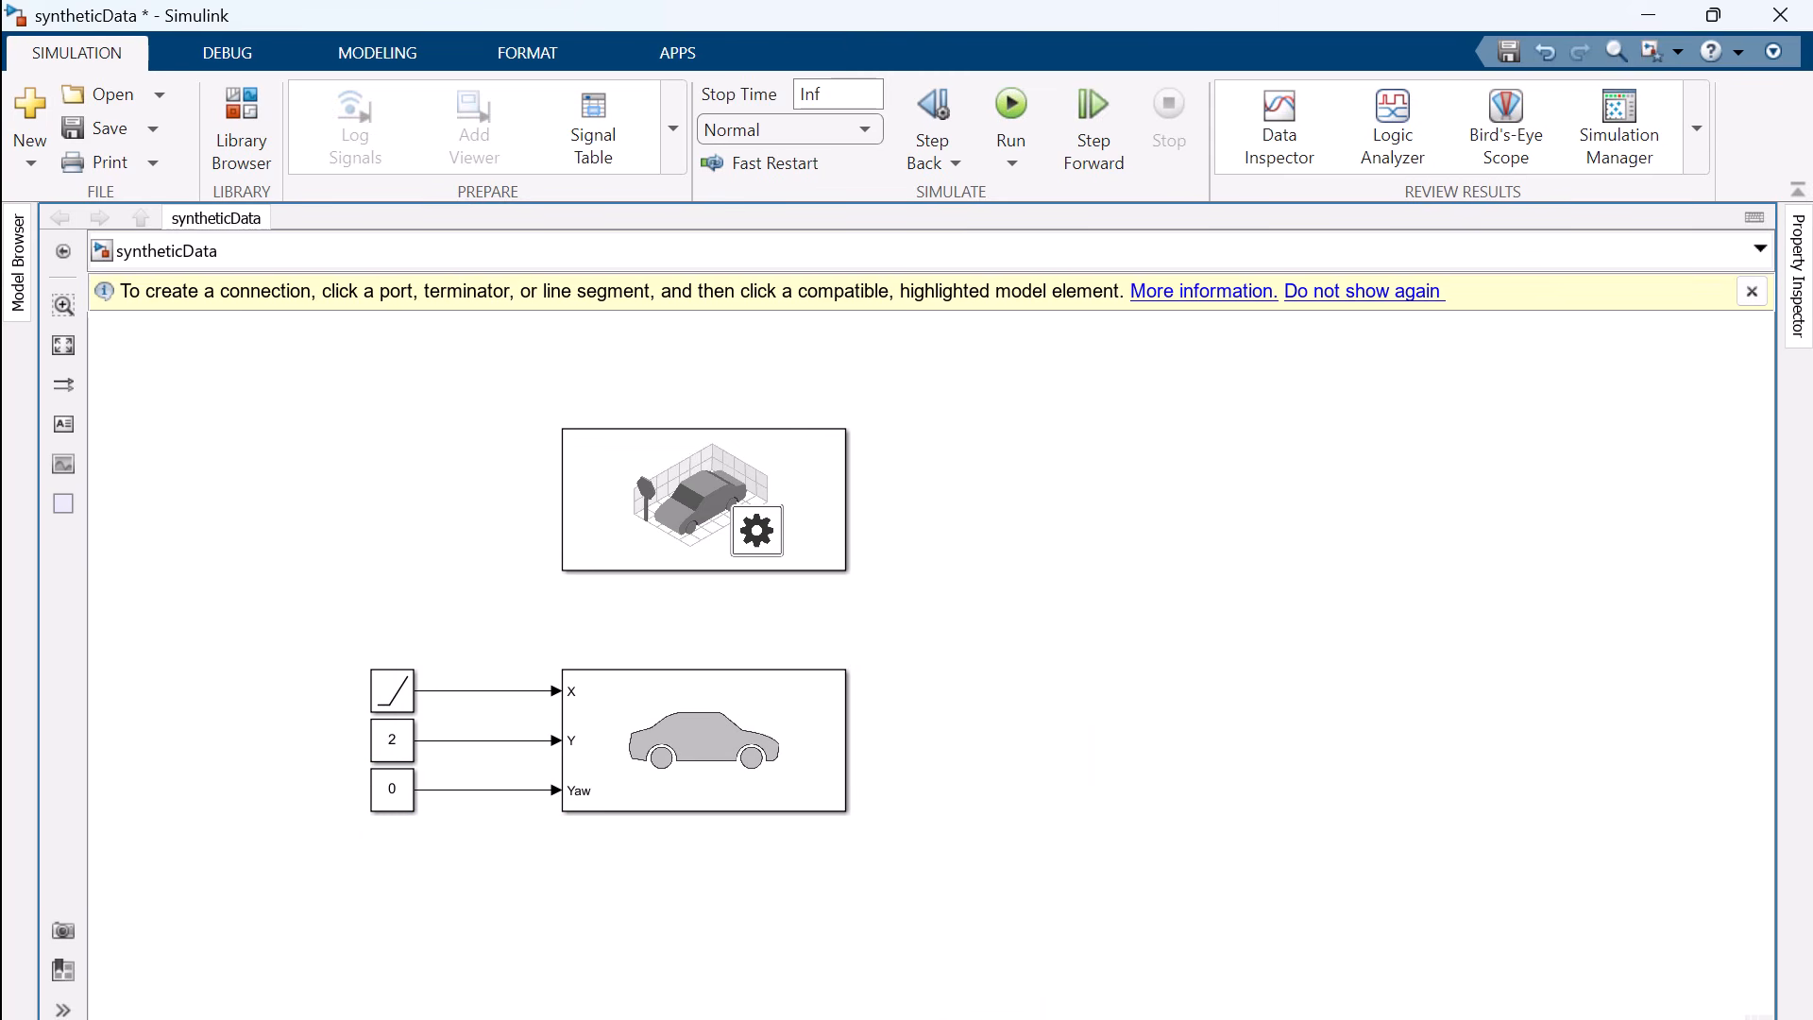
Run the simulation to watch the vehicle drive through the 3D city scene, and stop it
{"action": "left_click", "coordinate": [1012, 104]}
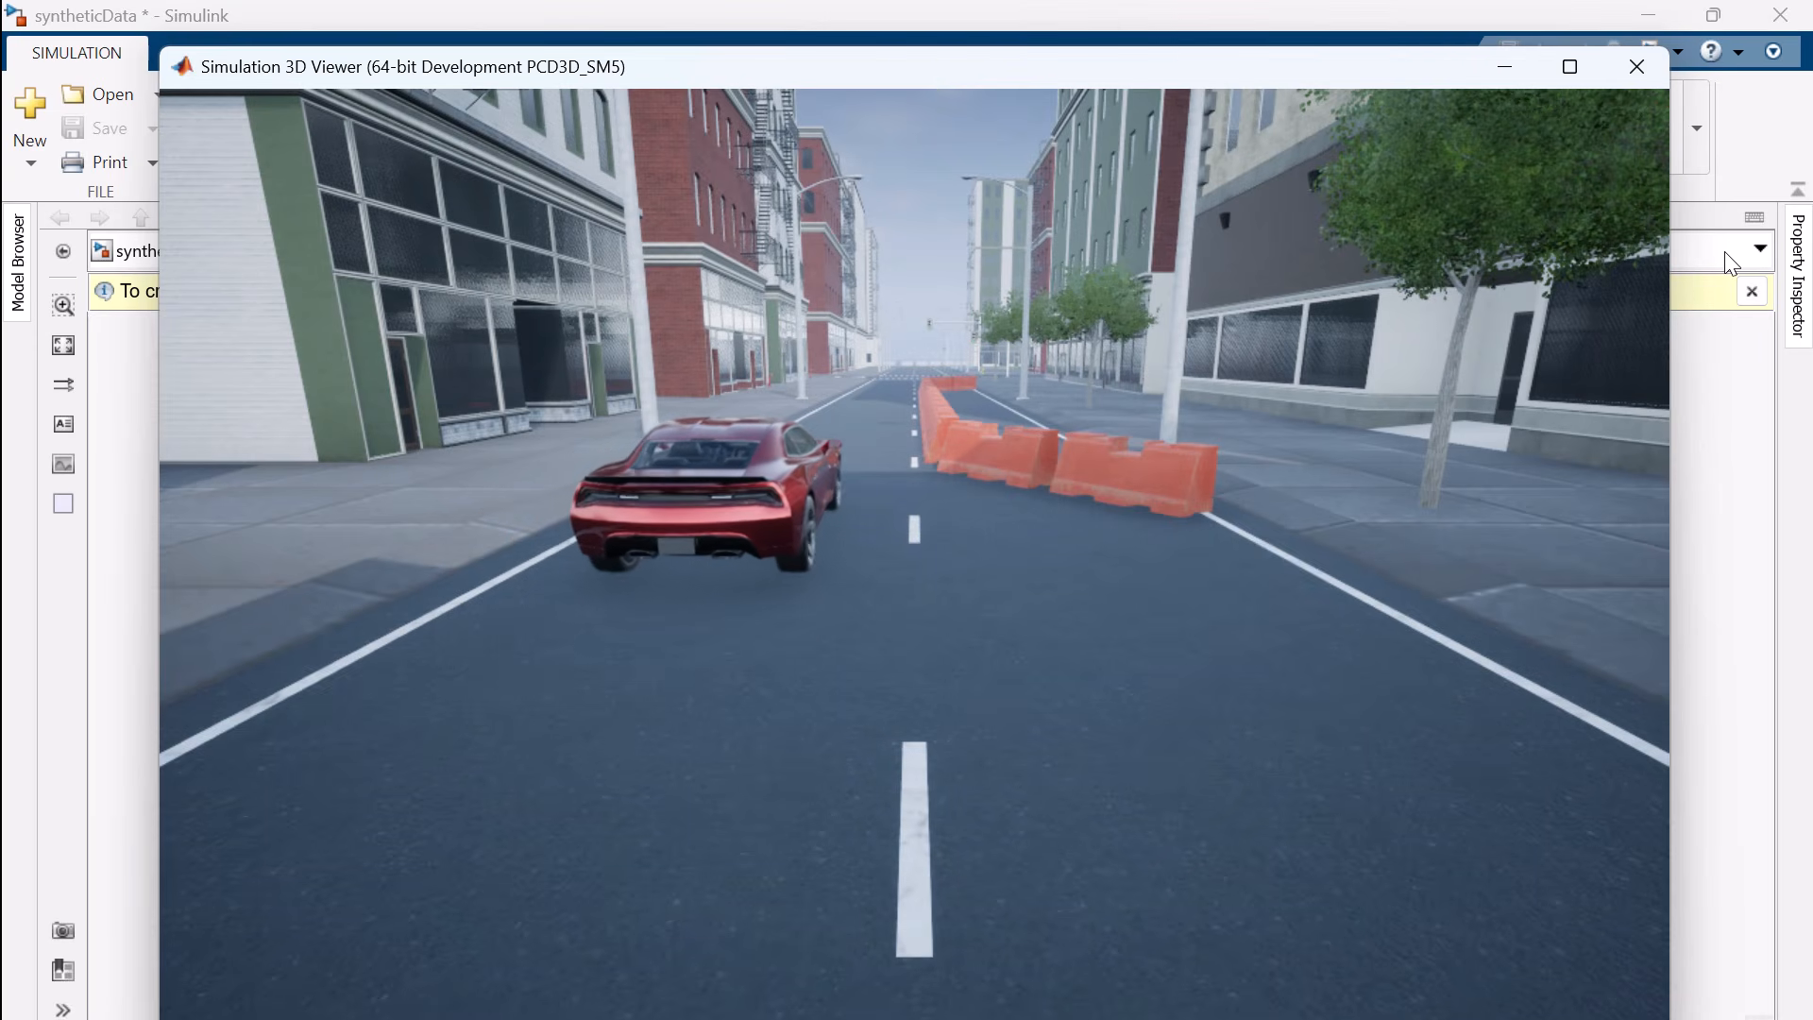
{"action": "left_click", "coordinate": [1721, 371]}
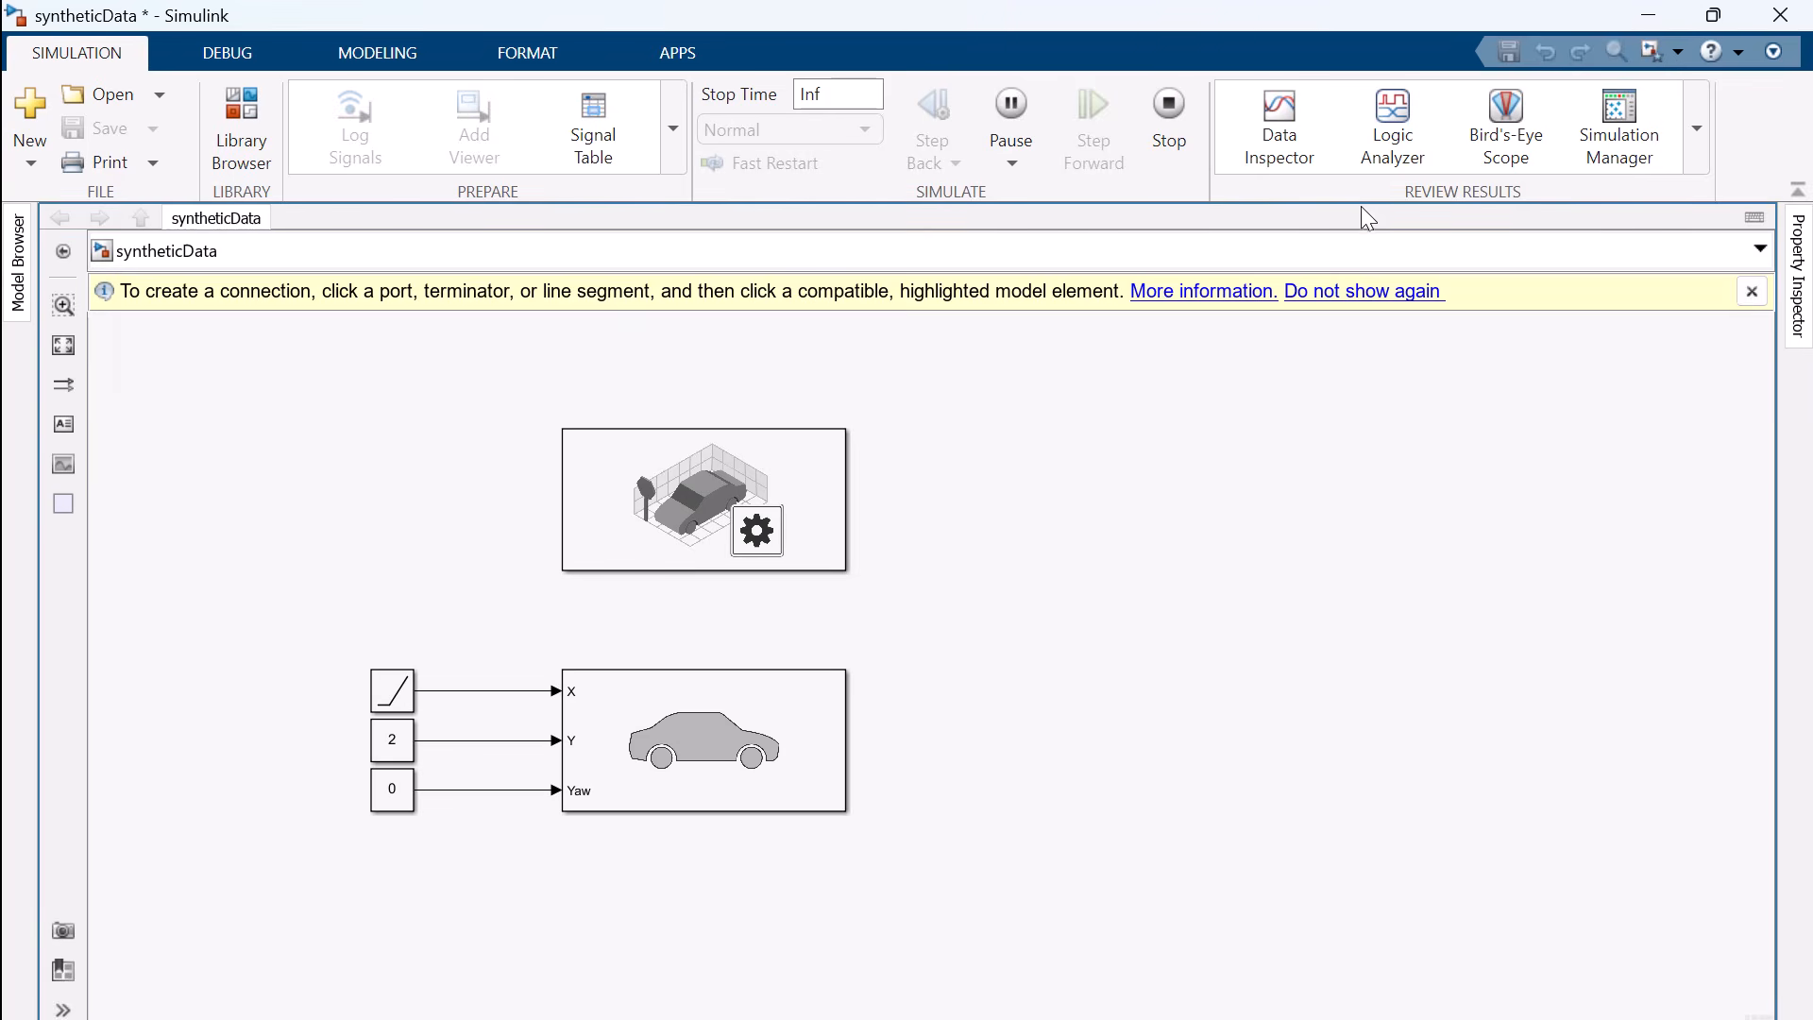
{"action": "left_click", "coordinate": [1153, 100]}
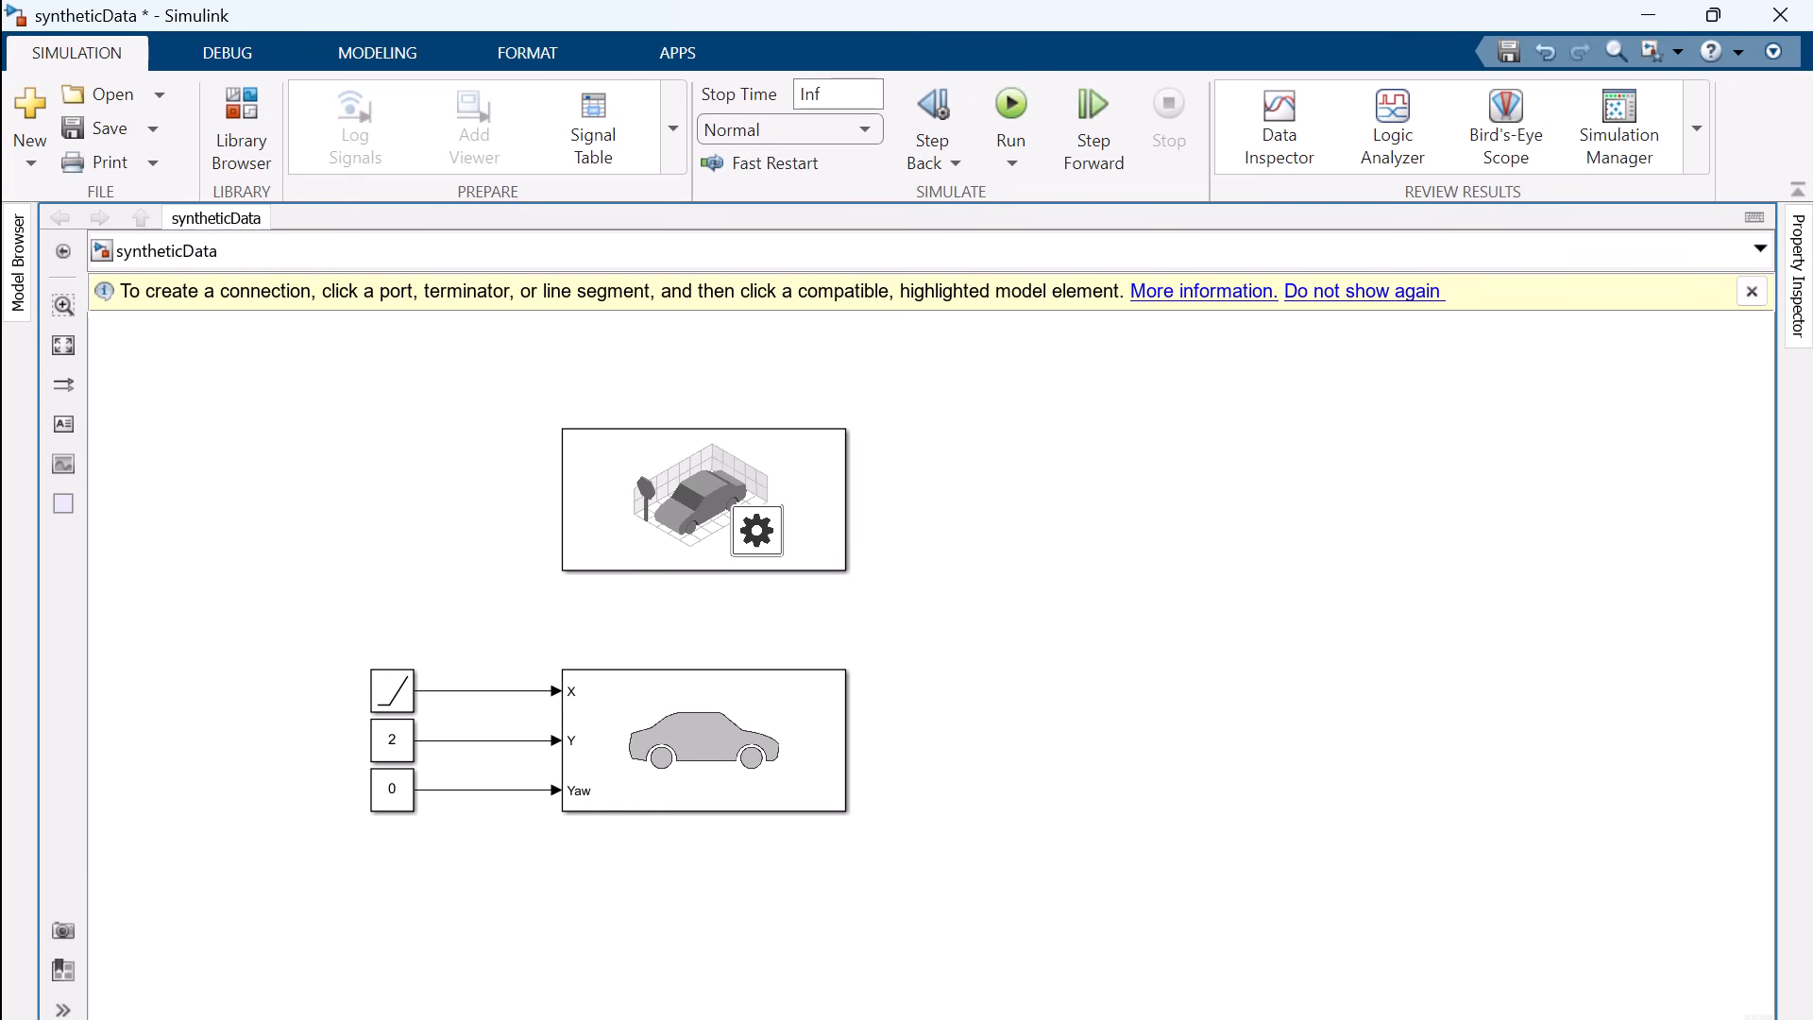
Add a Simulation 3D Camera block from the sensors library beside the scene configuration block
{"action": "key", "text": "ctrl+shift+l"}
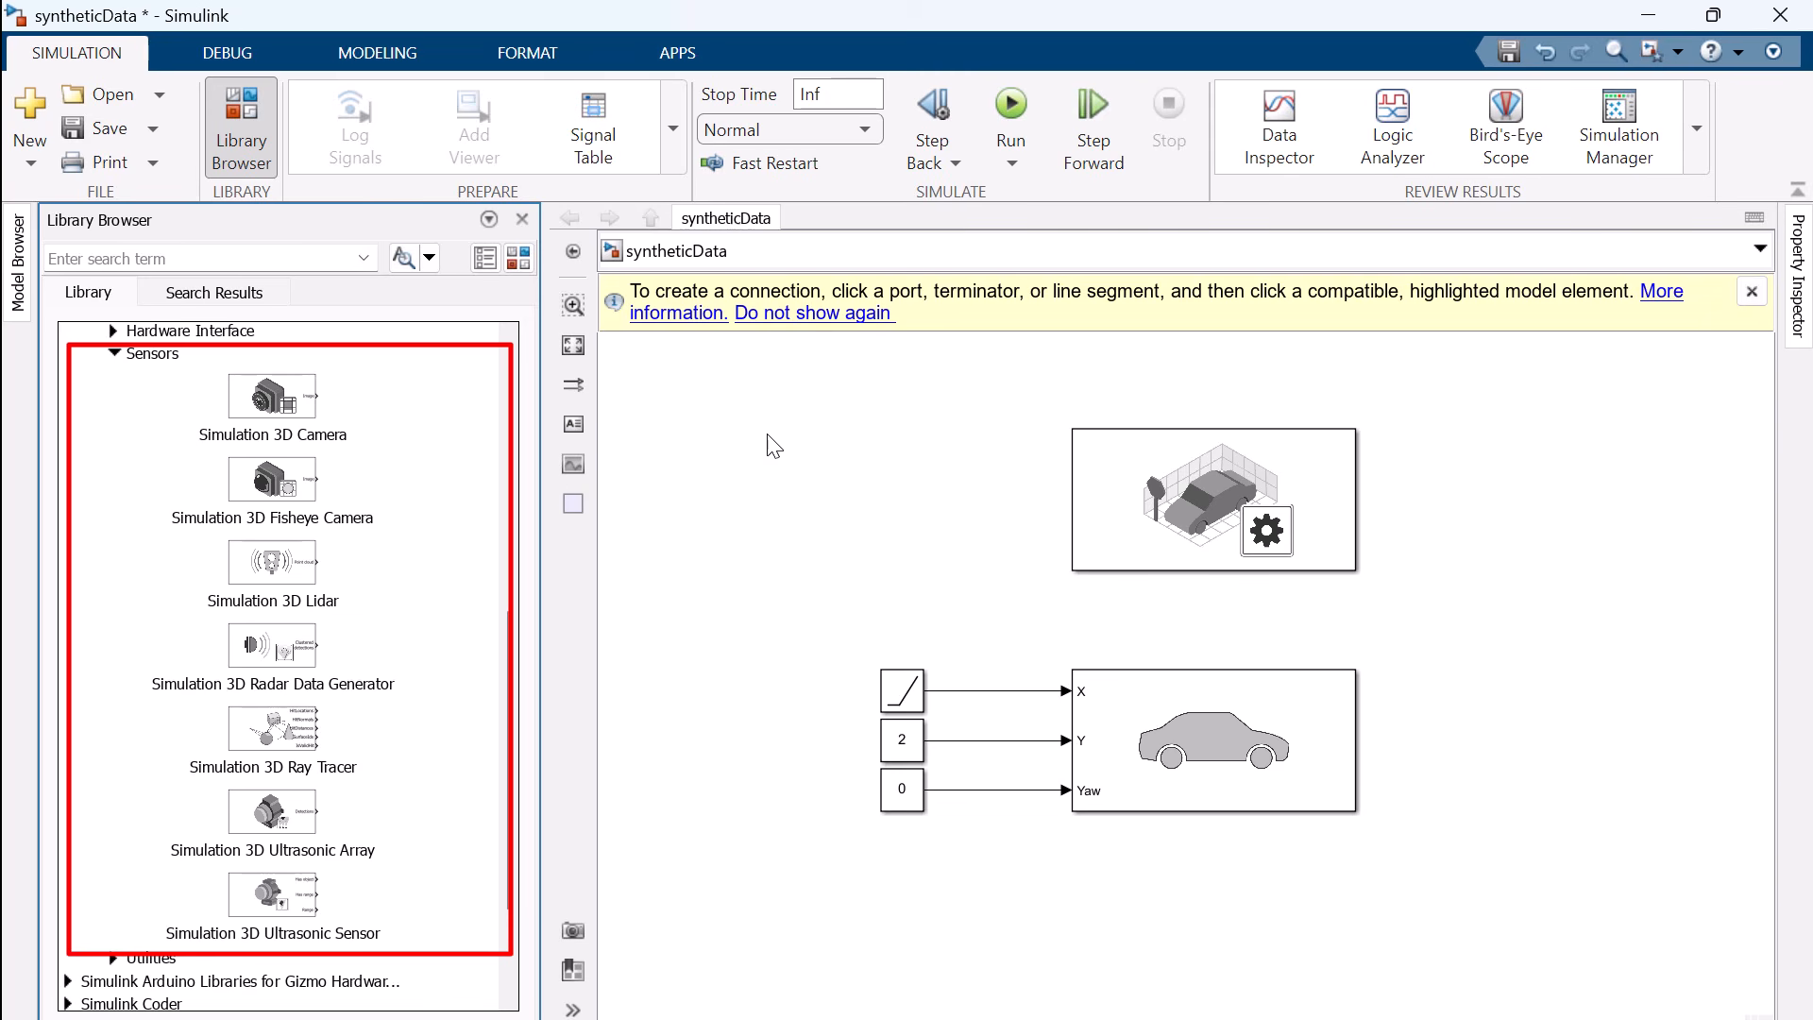
{"action": "left_click_drag", "start_coordinate": [274, 397], "coordinate": [1488, 526]}
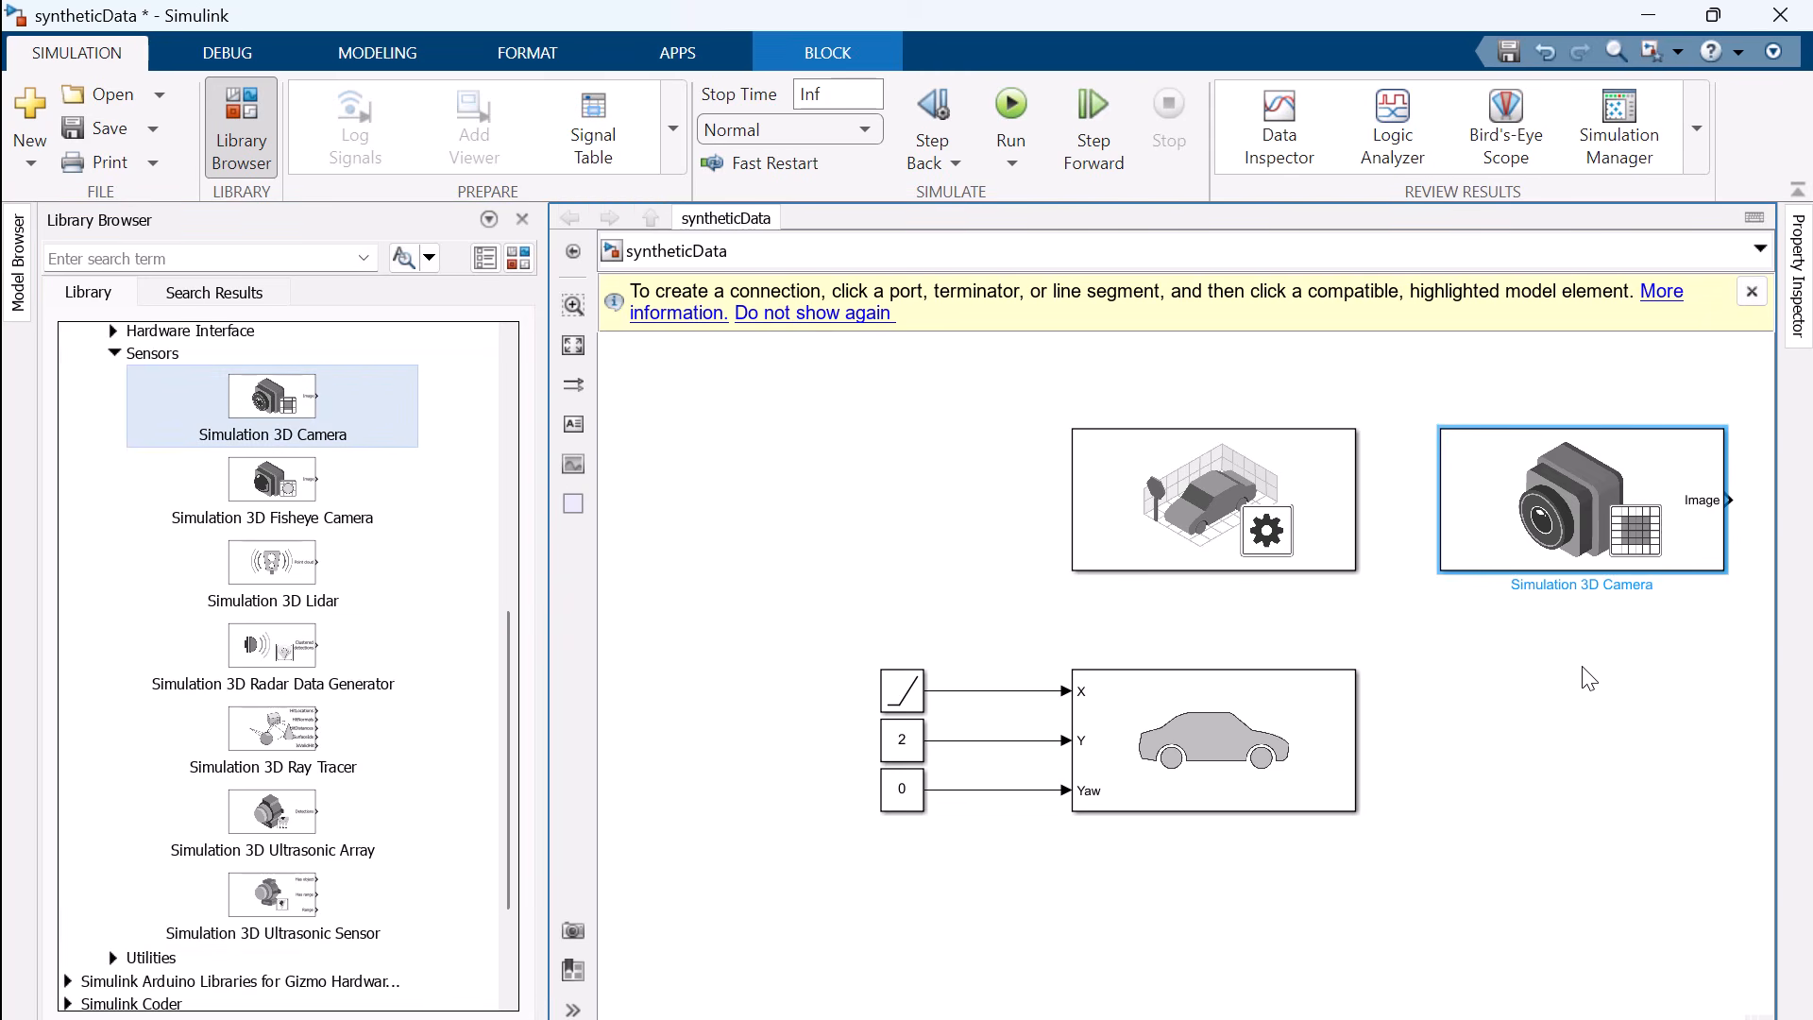
{"action": "left_click", "coordinate": [521, 222]}
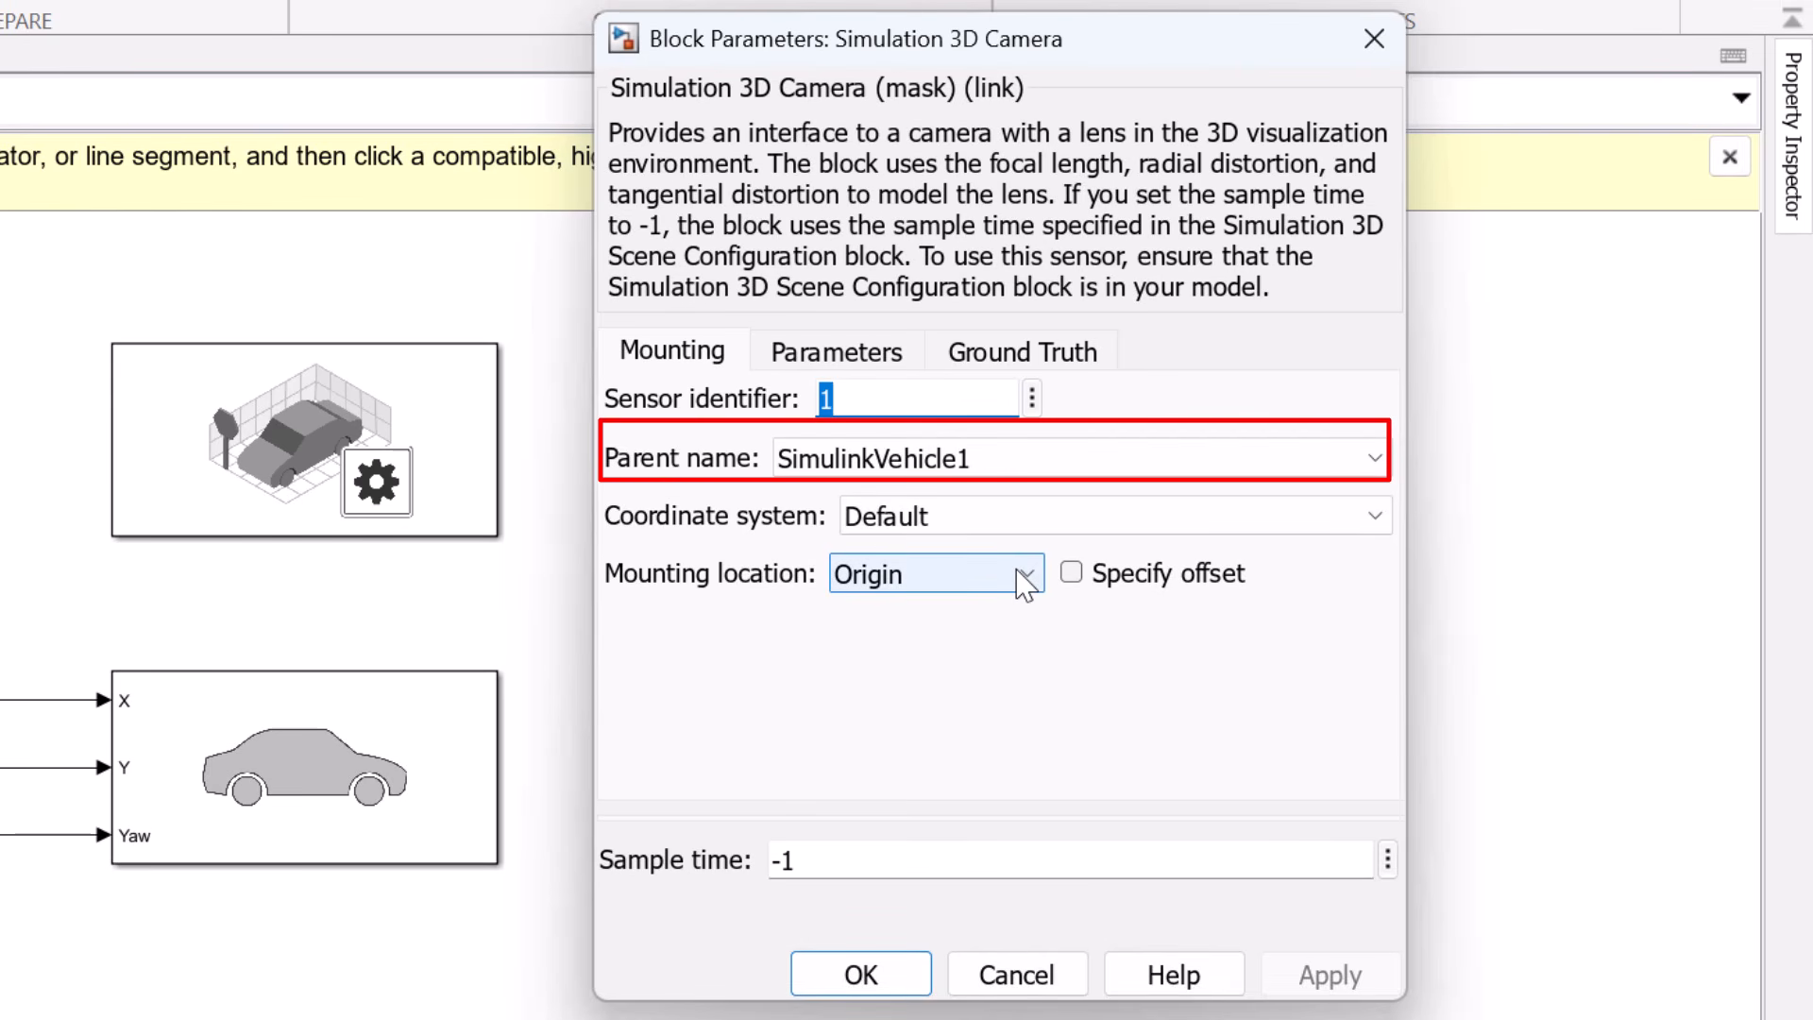
Set the camera's mounting location to Front bumper and check its lens and image parameters
{"action": "left_click", "coordinate": [1025, 584]}
{"action": "left_click", "coordinate": [935, 614]}
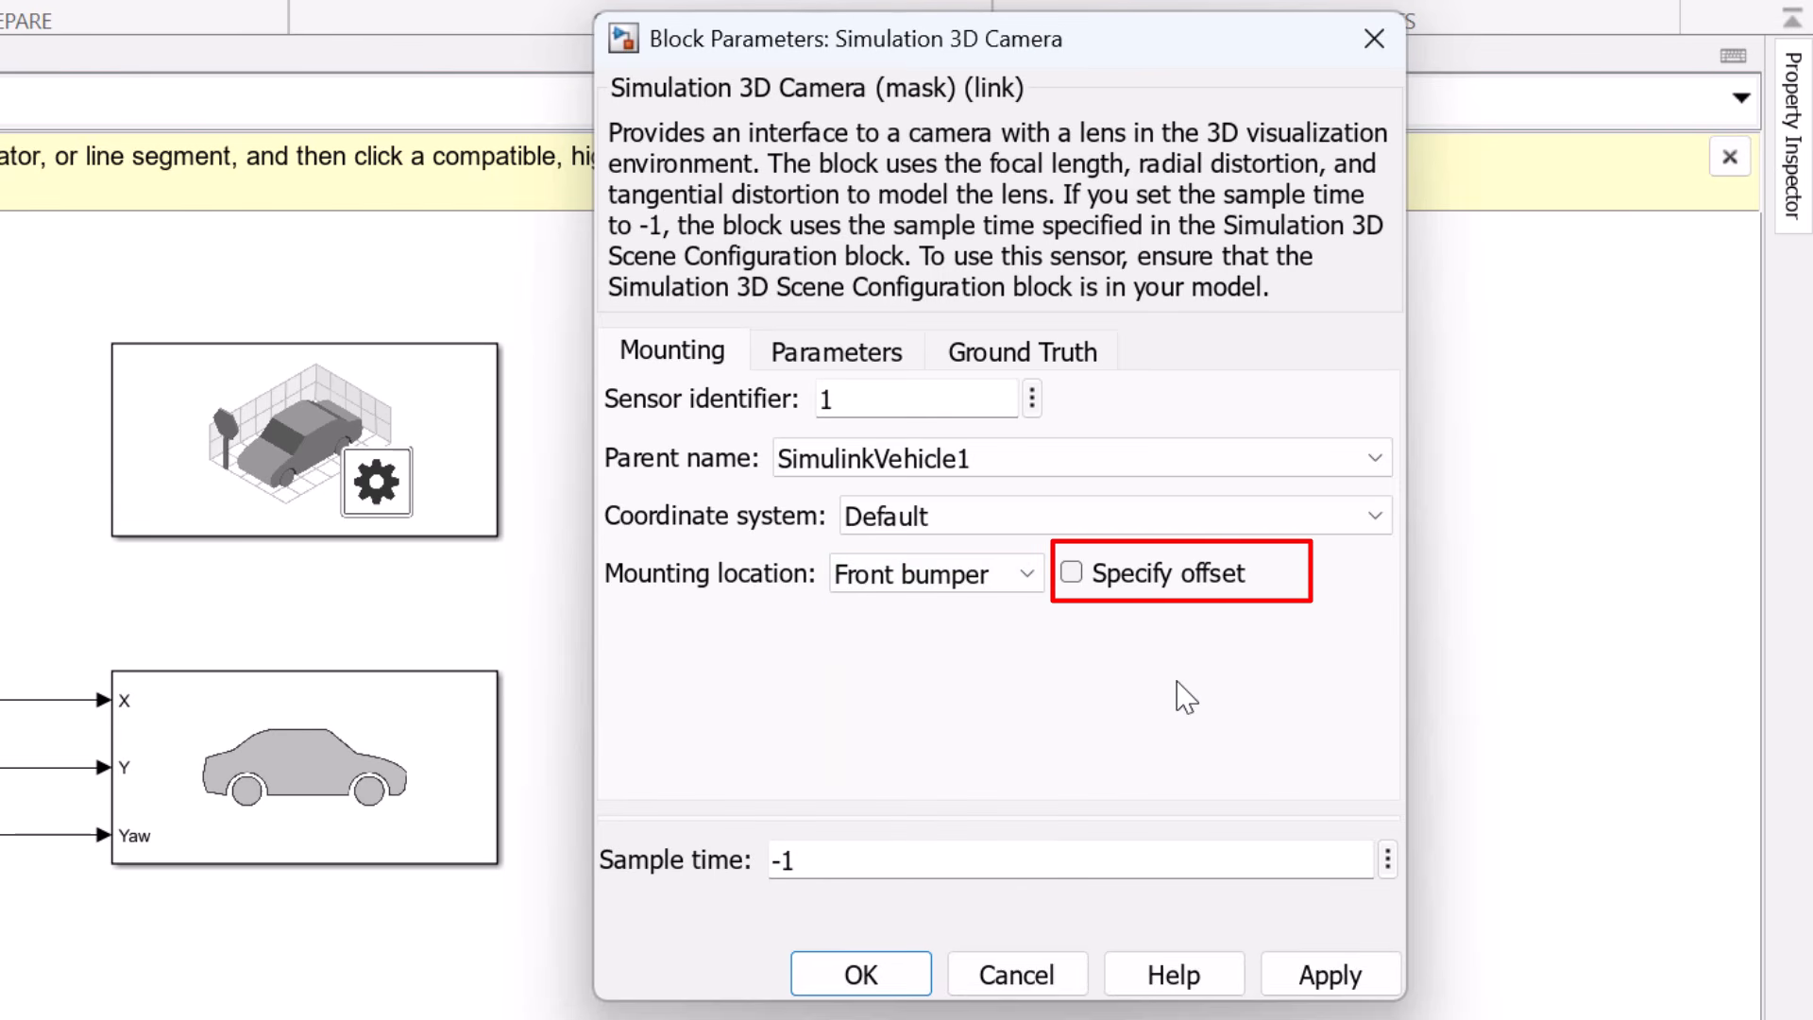
{"action": "left_click", "coordinate": [837, 352]}
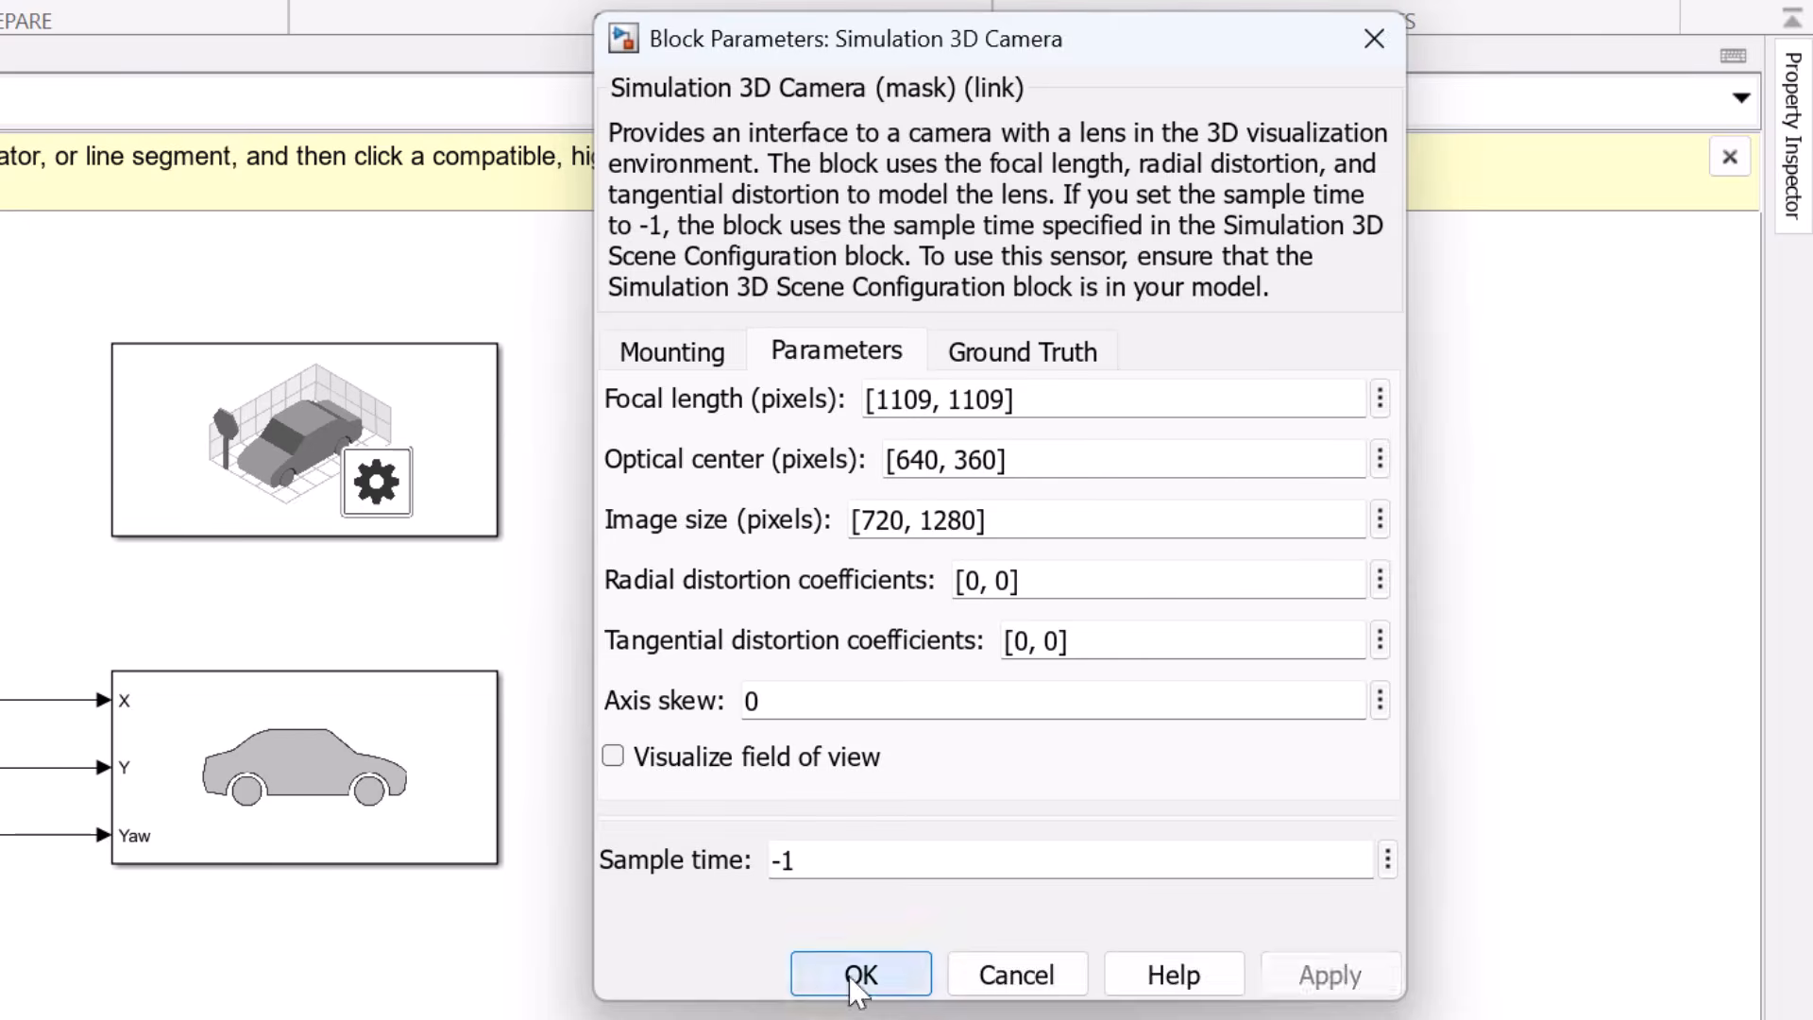
{"action": "left_click", "coordinate": [918, 959]}
{"action": "left_click", "coordinate": [1145, 746]}
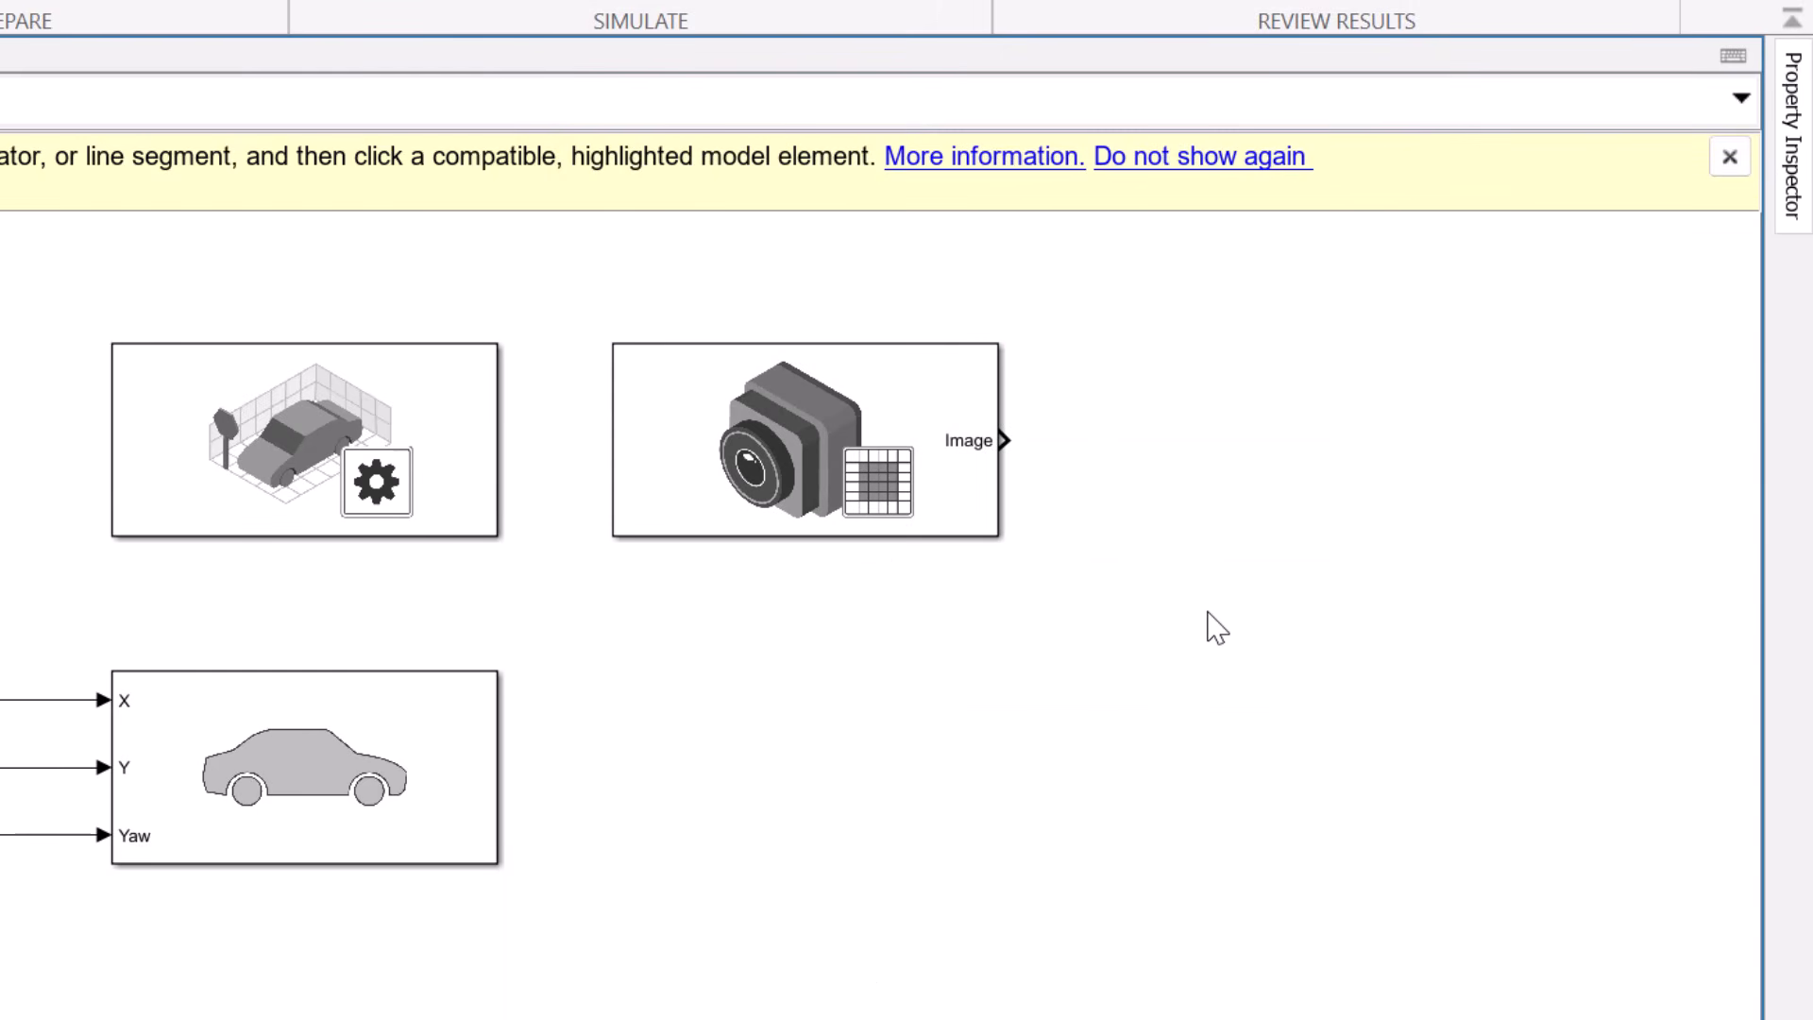
Add a Video Viewer block connected to the camera's Image output
{"action": "double_click", "coordinate": [1166, 491]}
{"action": "type", "text": "vid"}
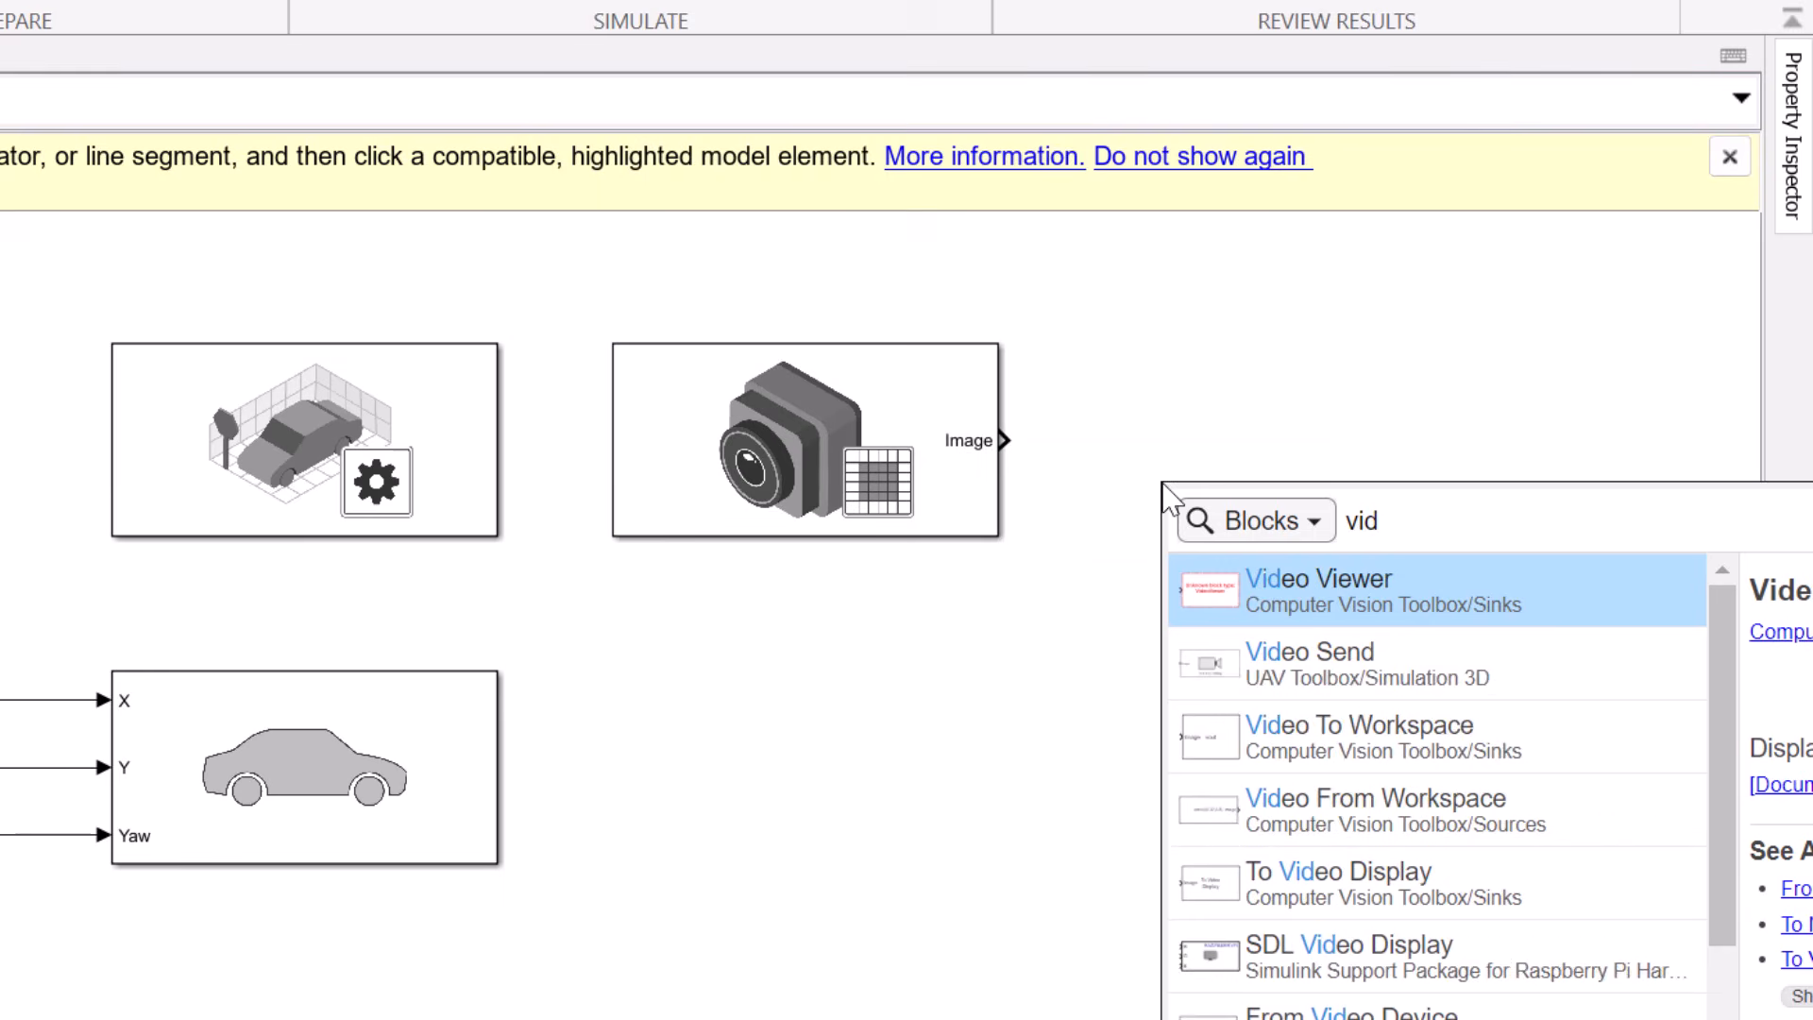
{"action": "left_click", "coordinate": [1360, 600]}
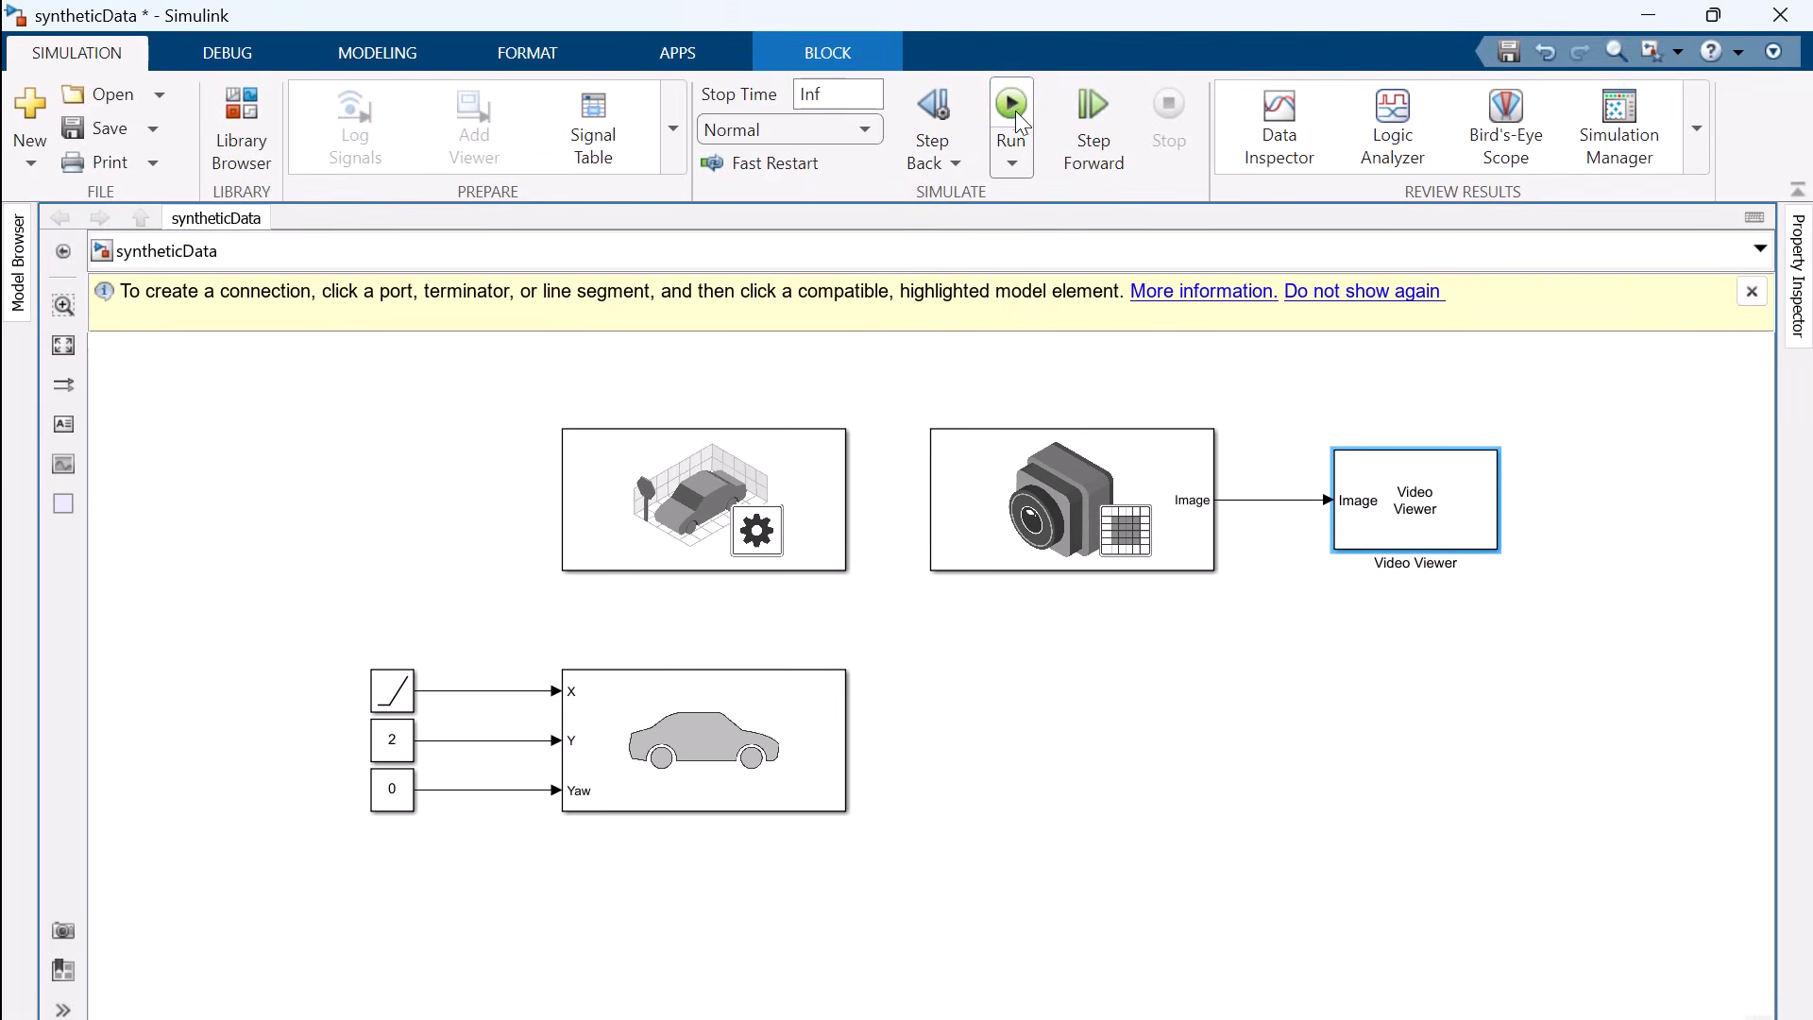
Run the simulation to view the front bumper camera's output in the Video Viewer, and stop it
{"action": "left_click", "coordinate": [1011, 106]}
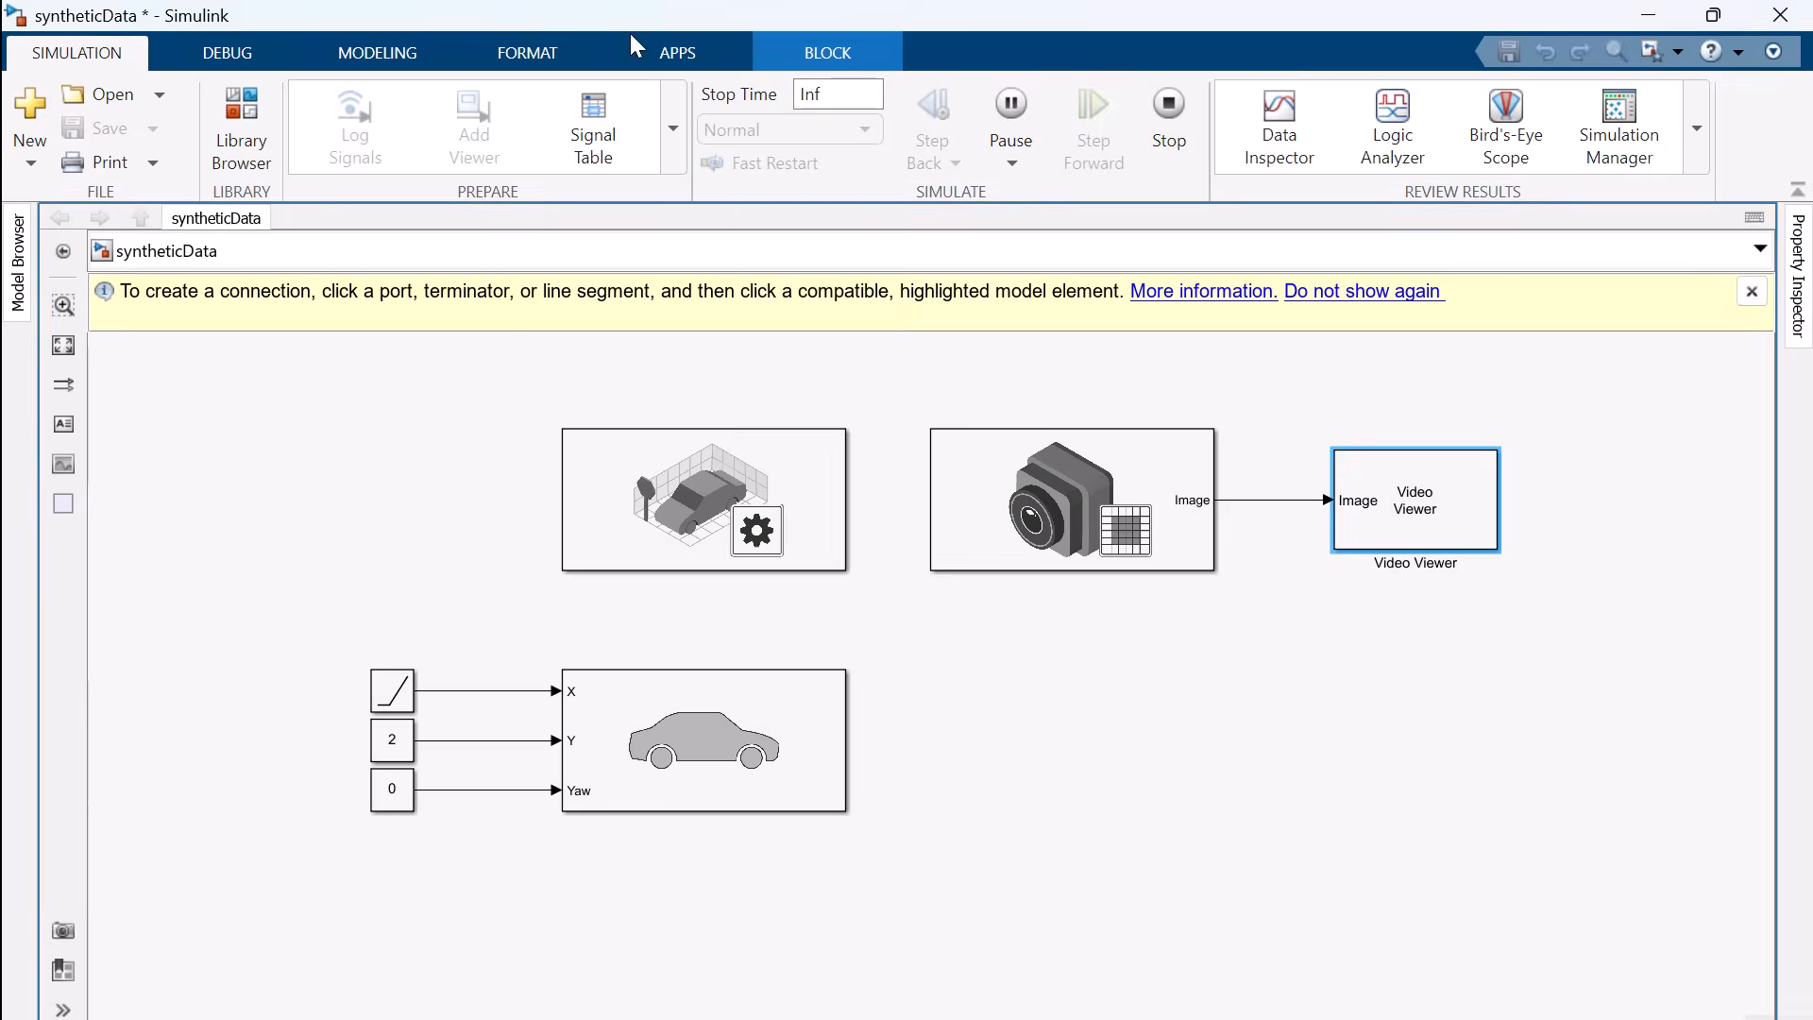
{"action": "left_click", "coordinate": [1172, 109]}
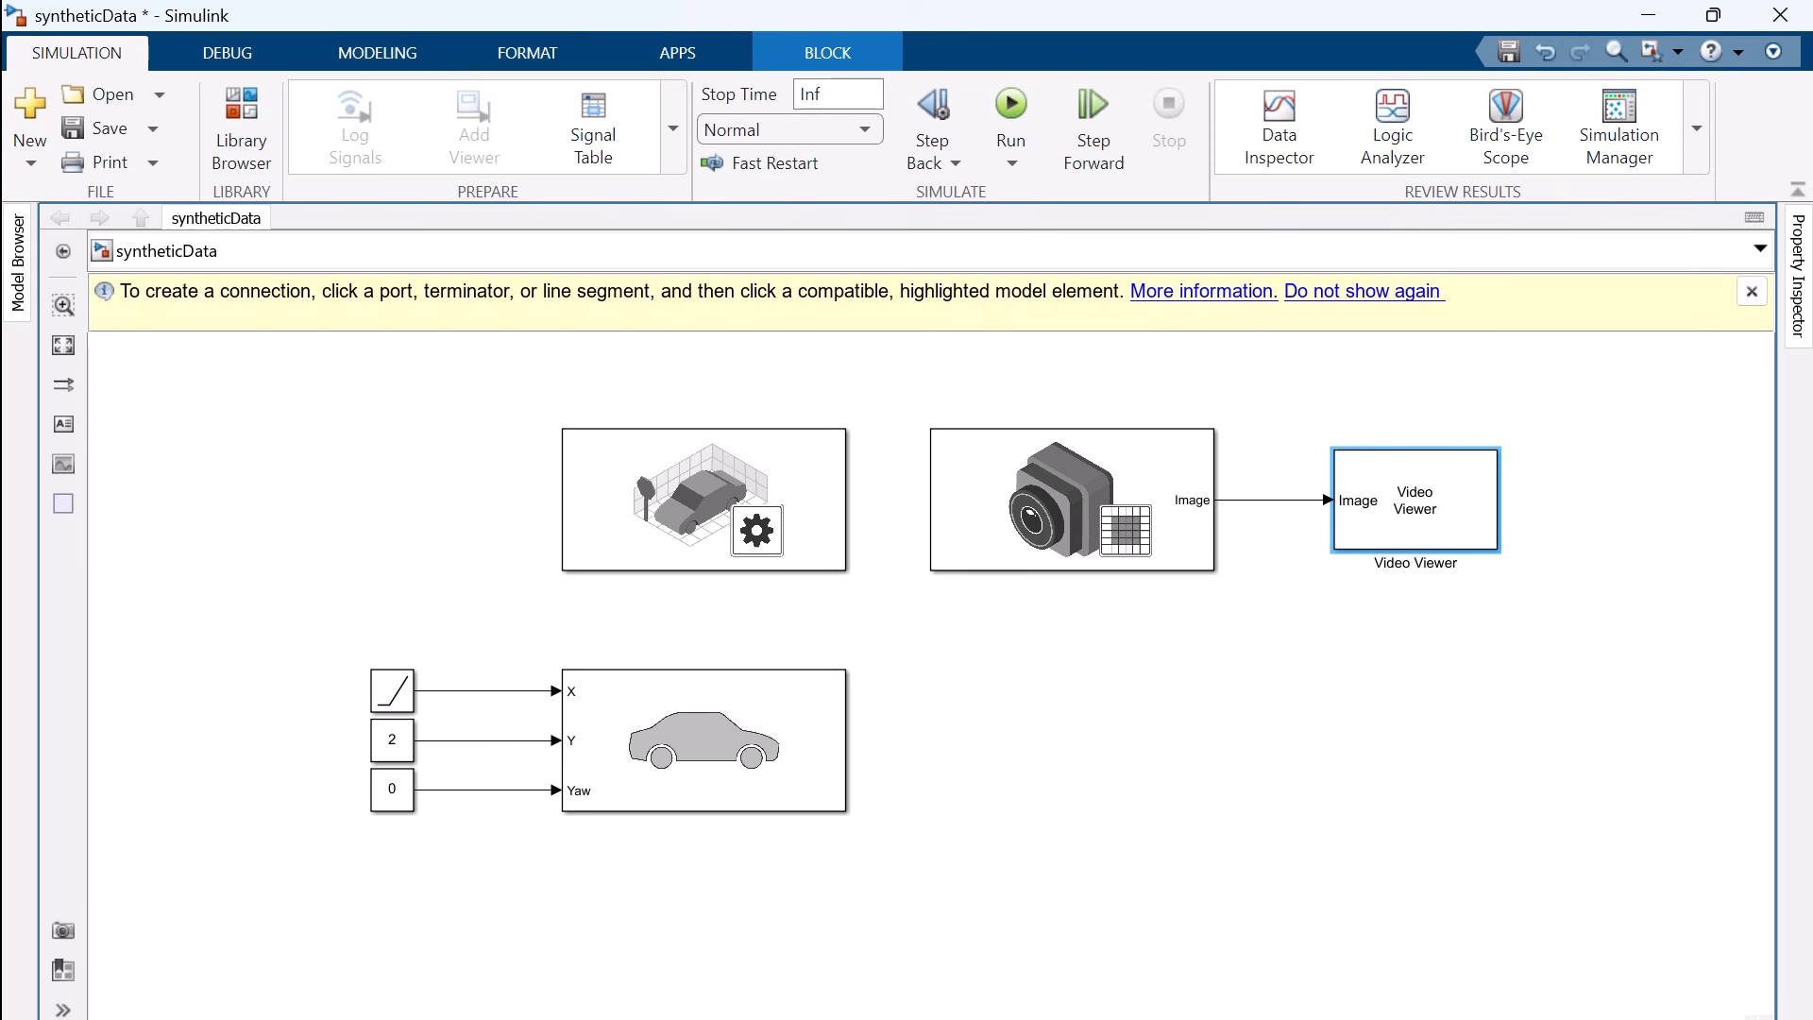
Add a Simulation 3D Lidar block from the sensors library below the camera block
{"action": "left_click", "coordinate": [241, 142]}
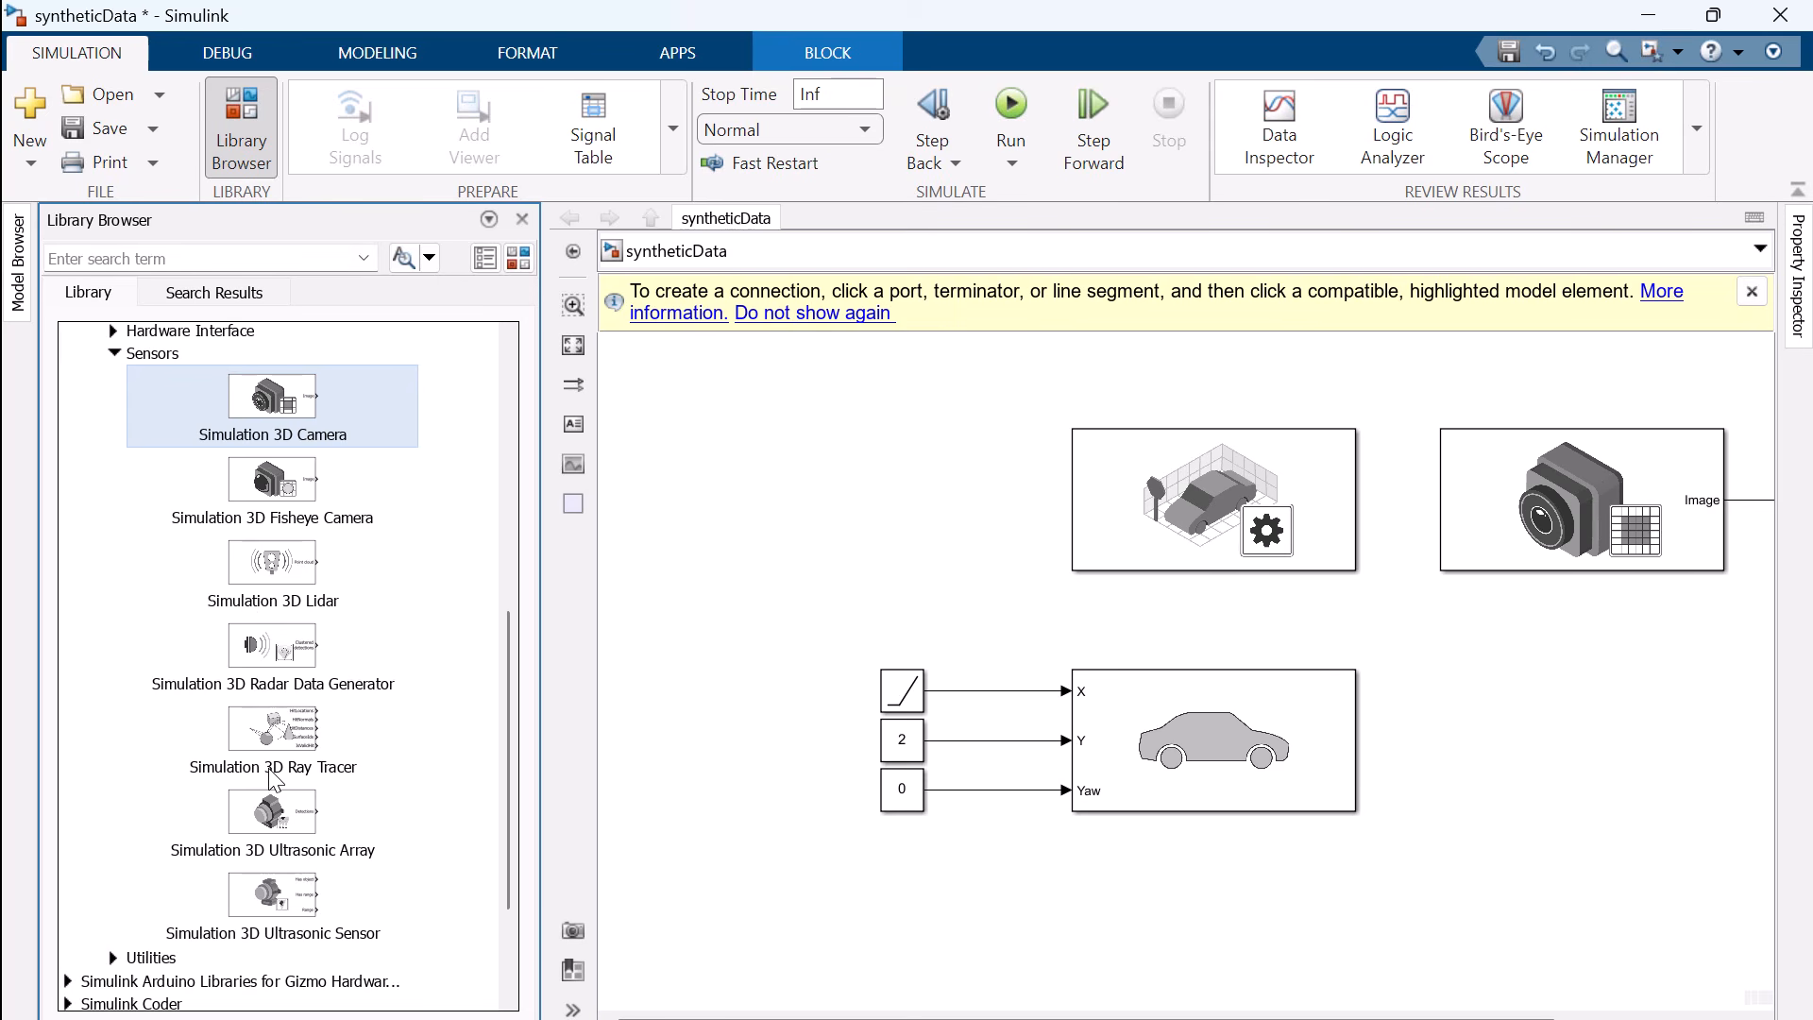
{"action": "left_click_drag", "start_coordinate": [272, 578], "coordinate": [1575, 718]}
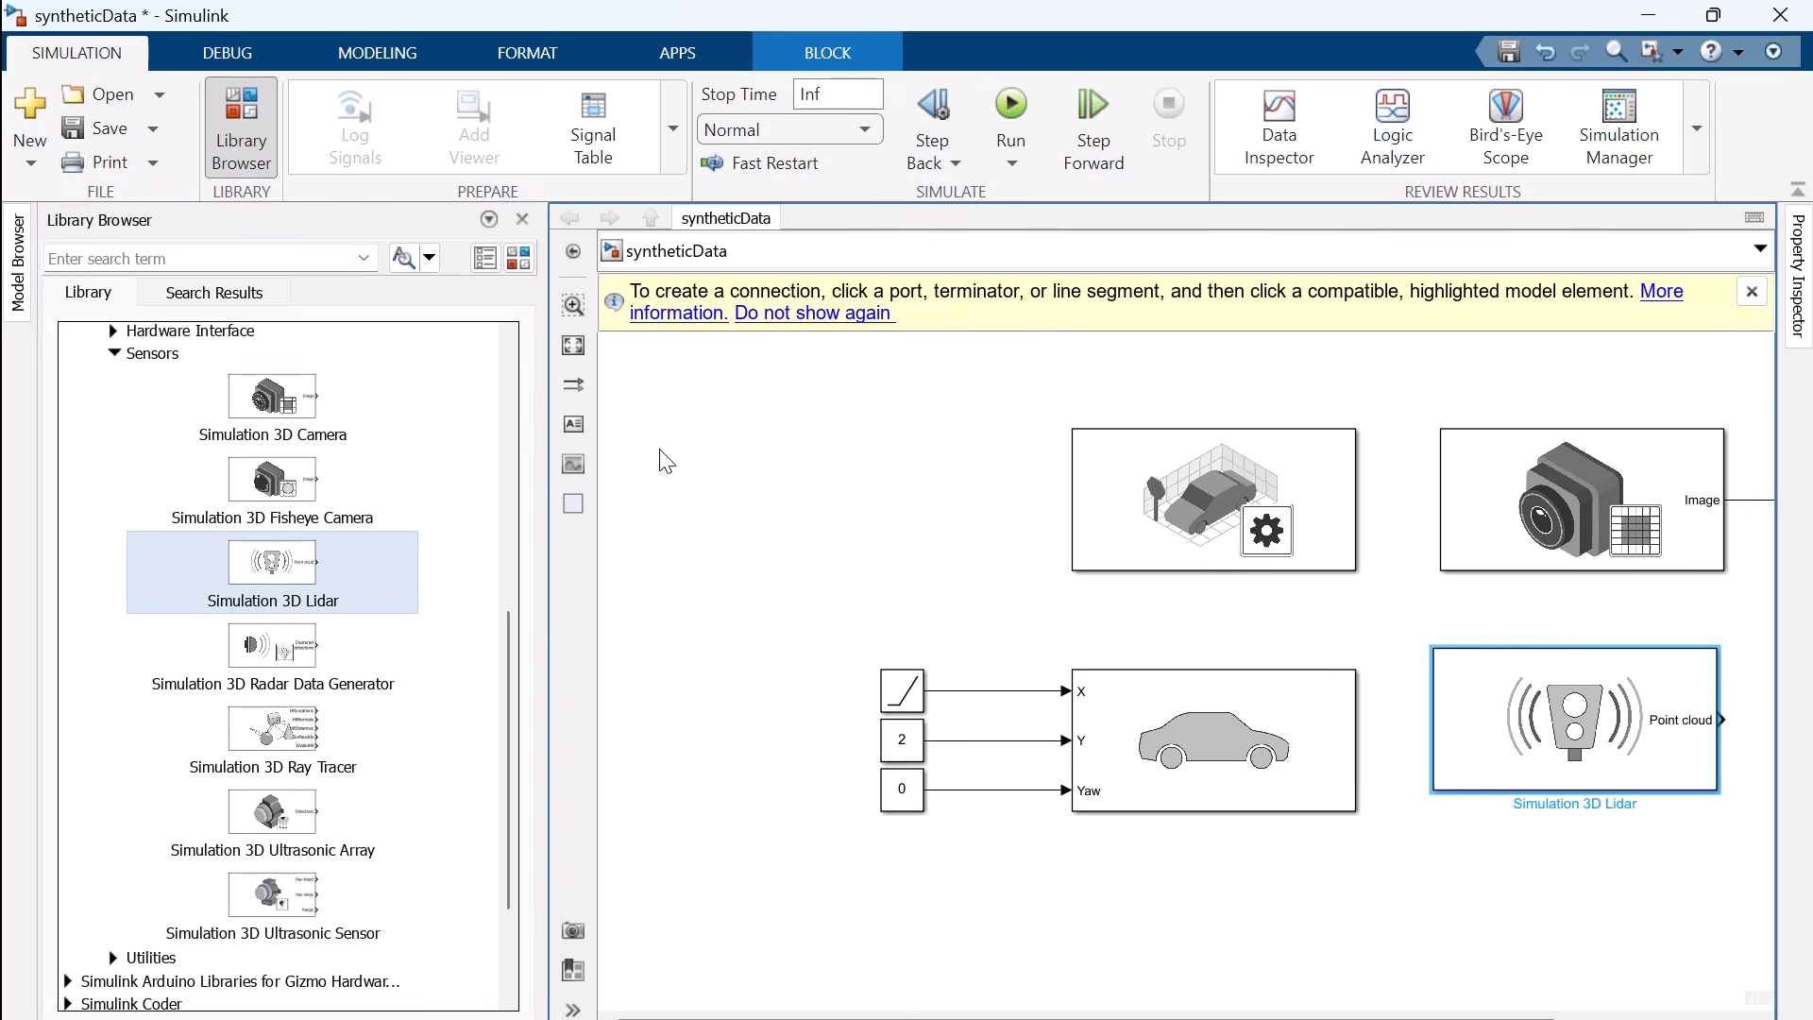
{"action": "left_click", "coordinate": [522, 219]}
Set the lidar sensor's mounting location to Roof center
{"action": "double_click", "coordinate": [1077, 714]}
{"action": "left_click", "coordinate": [526, 619]}
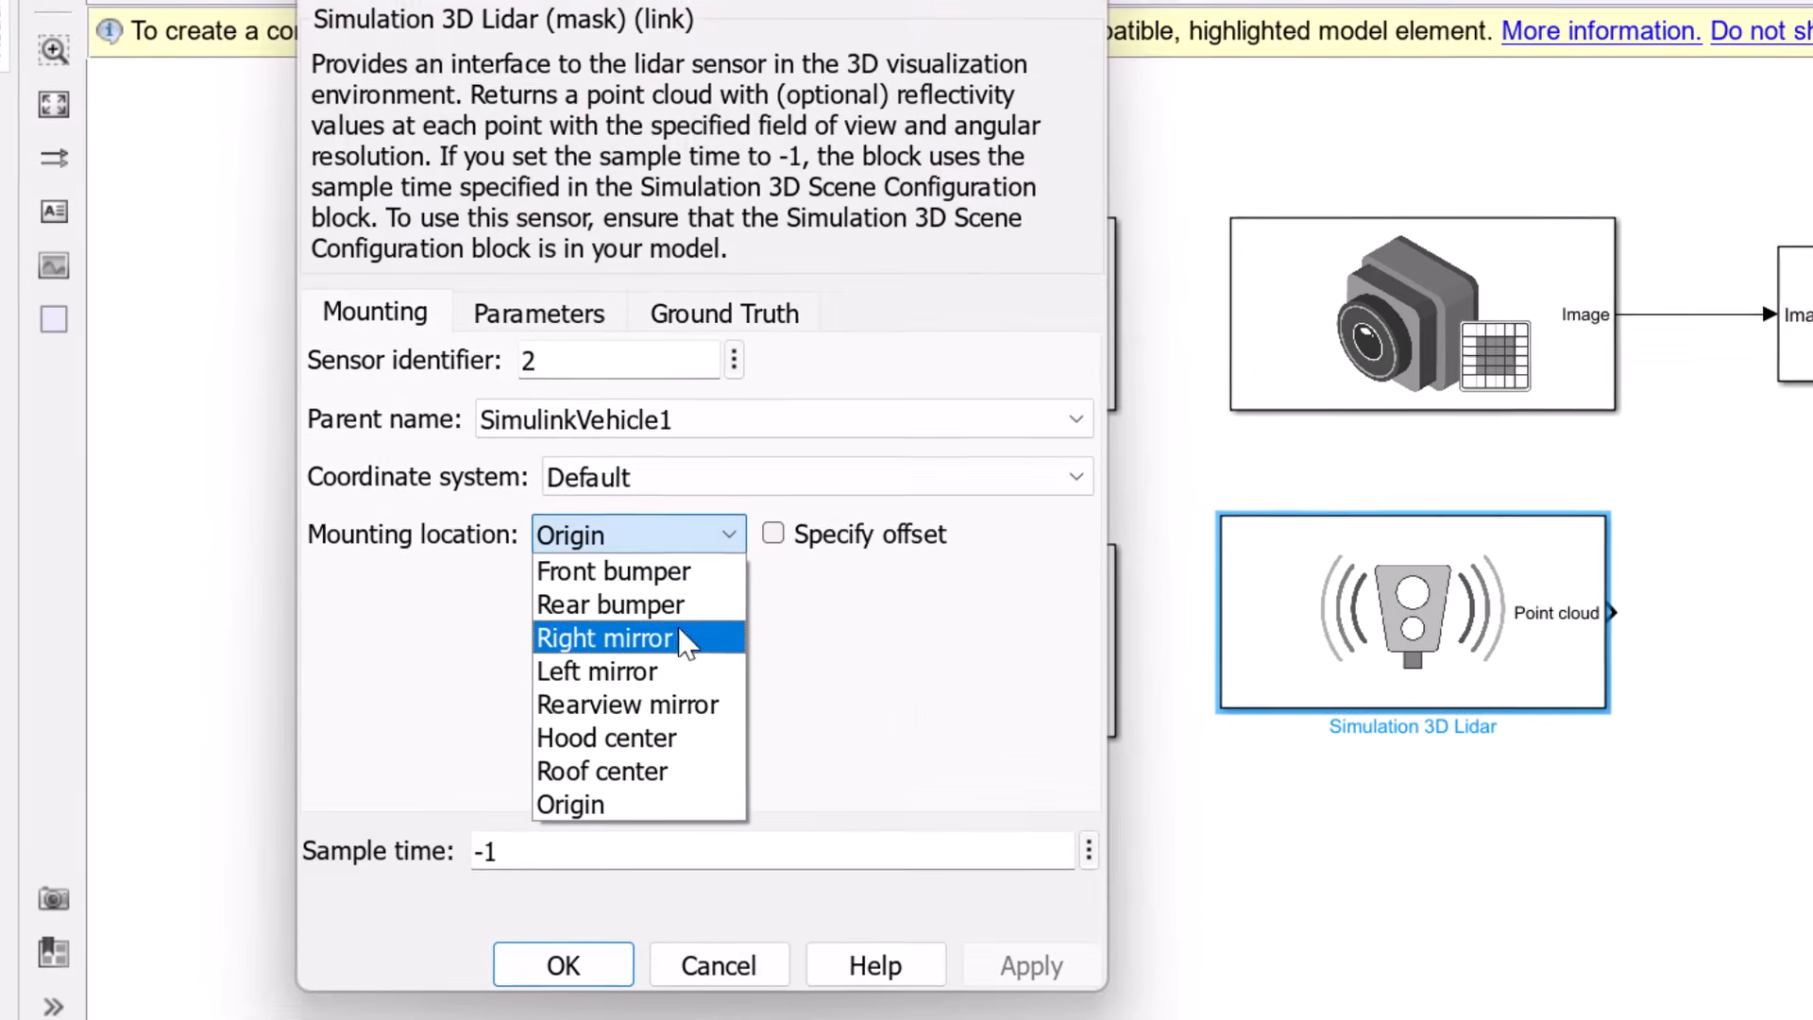
{"action": "left_click", "coordinate": [677, 771]}
{"action": "left_click", "coordinate": [1032, 963]}
{"action": "left_click", "coordinate": [622, 972]}
Add a Point Cloud Viewer block connected to the lidar's Point cloud output, and run the simulation to view the lidar data
{"action": "type", "text": "point"}
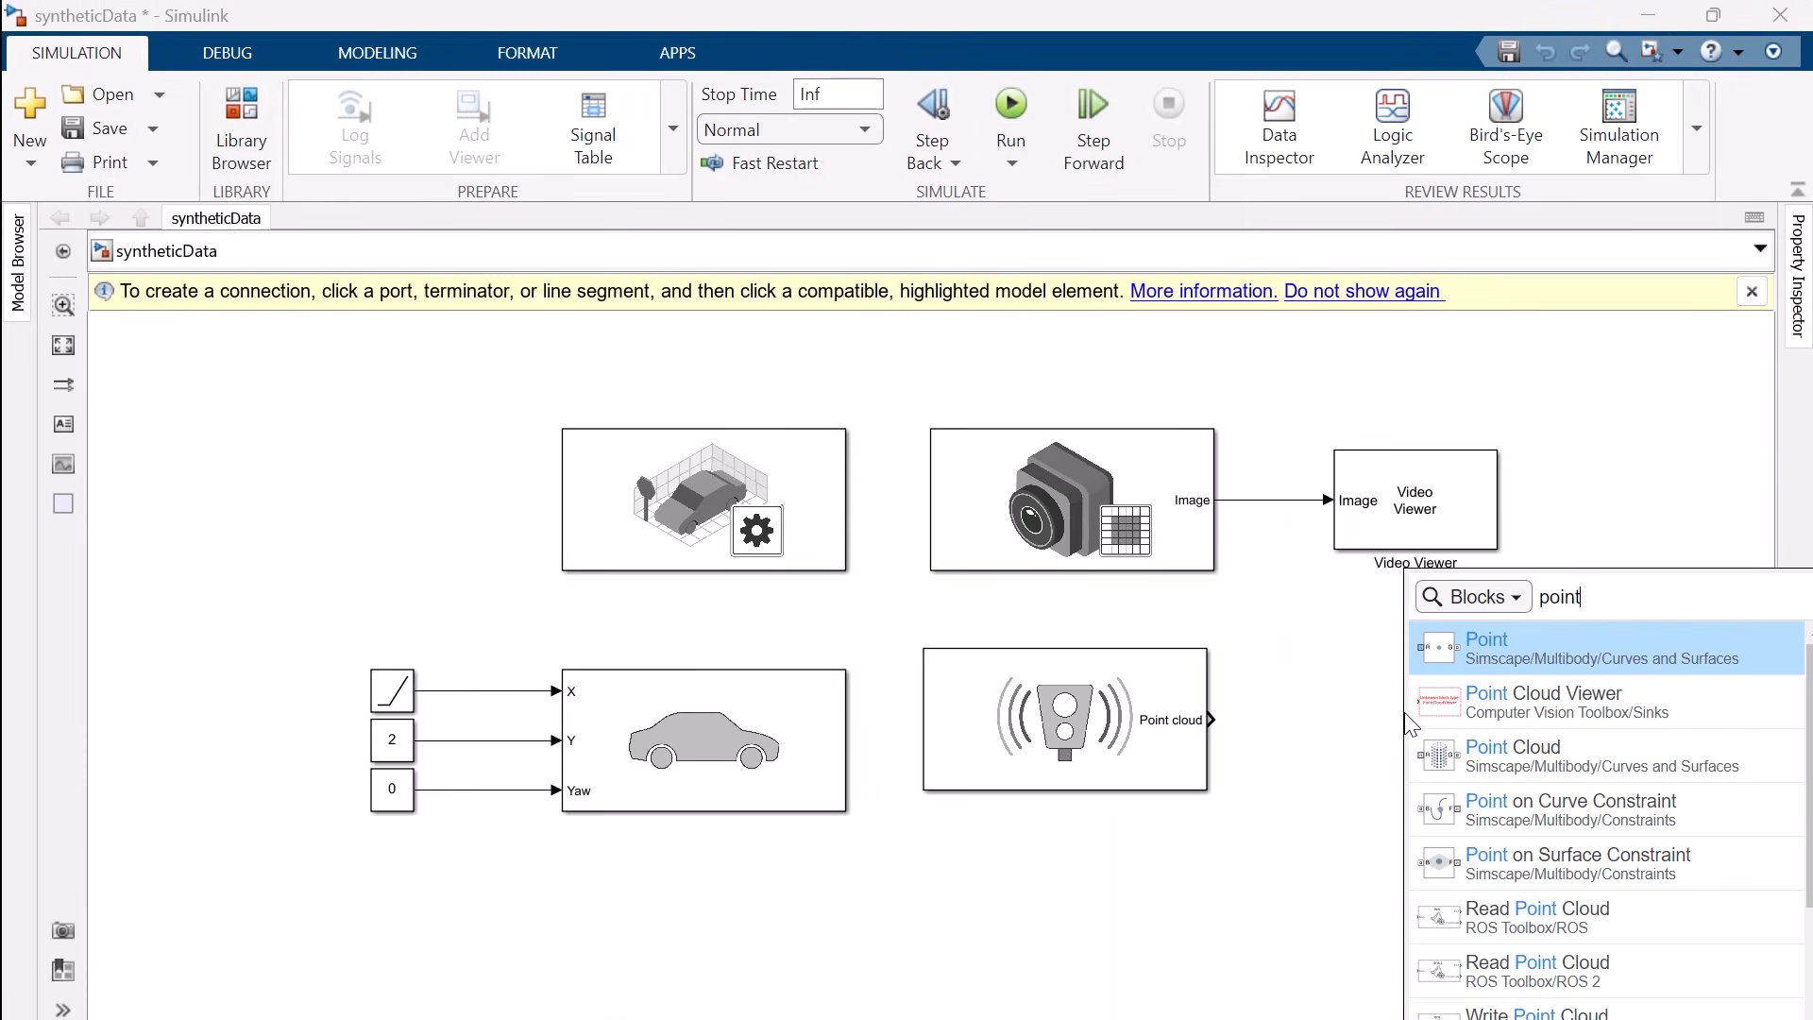
{"action": "left_click", "coordinate": [1547, 694]}
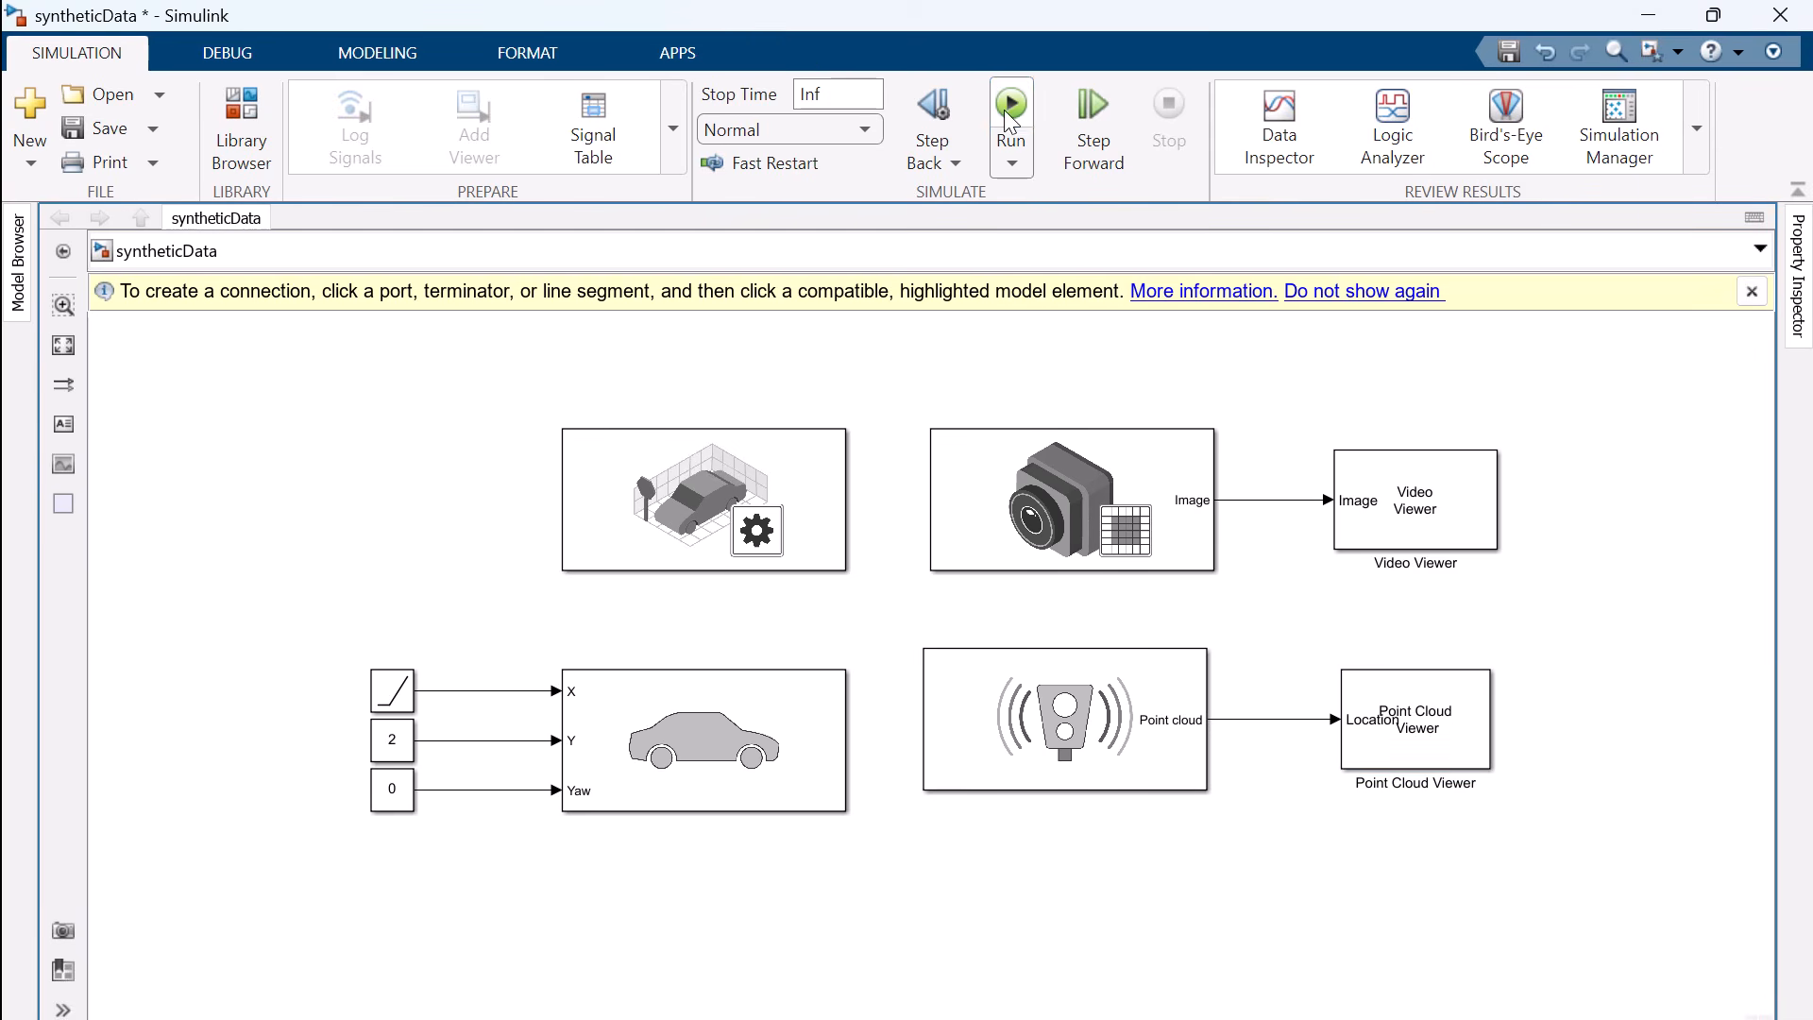
{"action": "left_click", "coordinate": [1007, 108]}
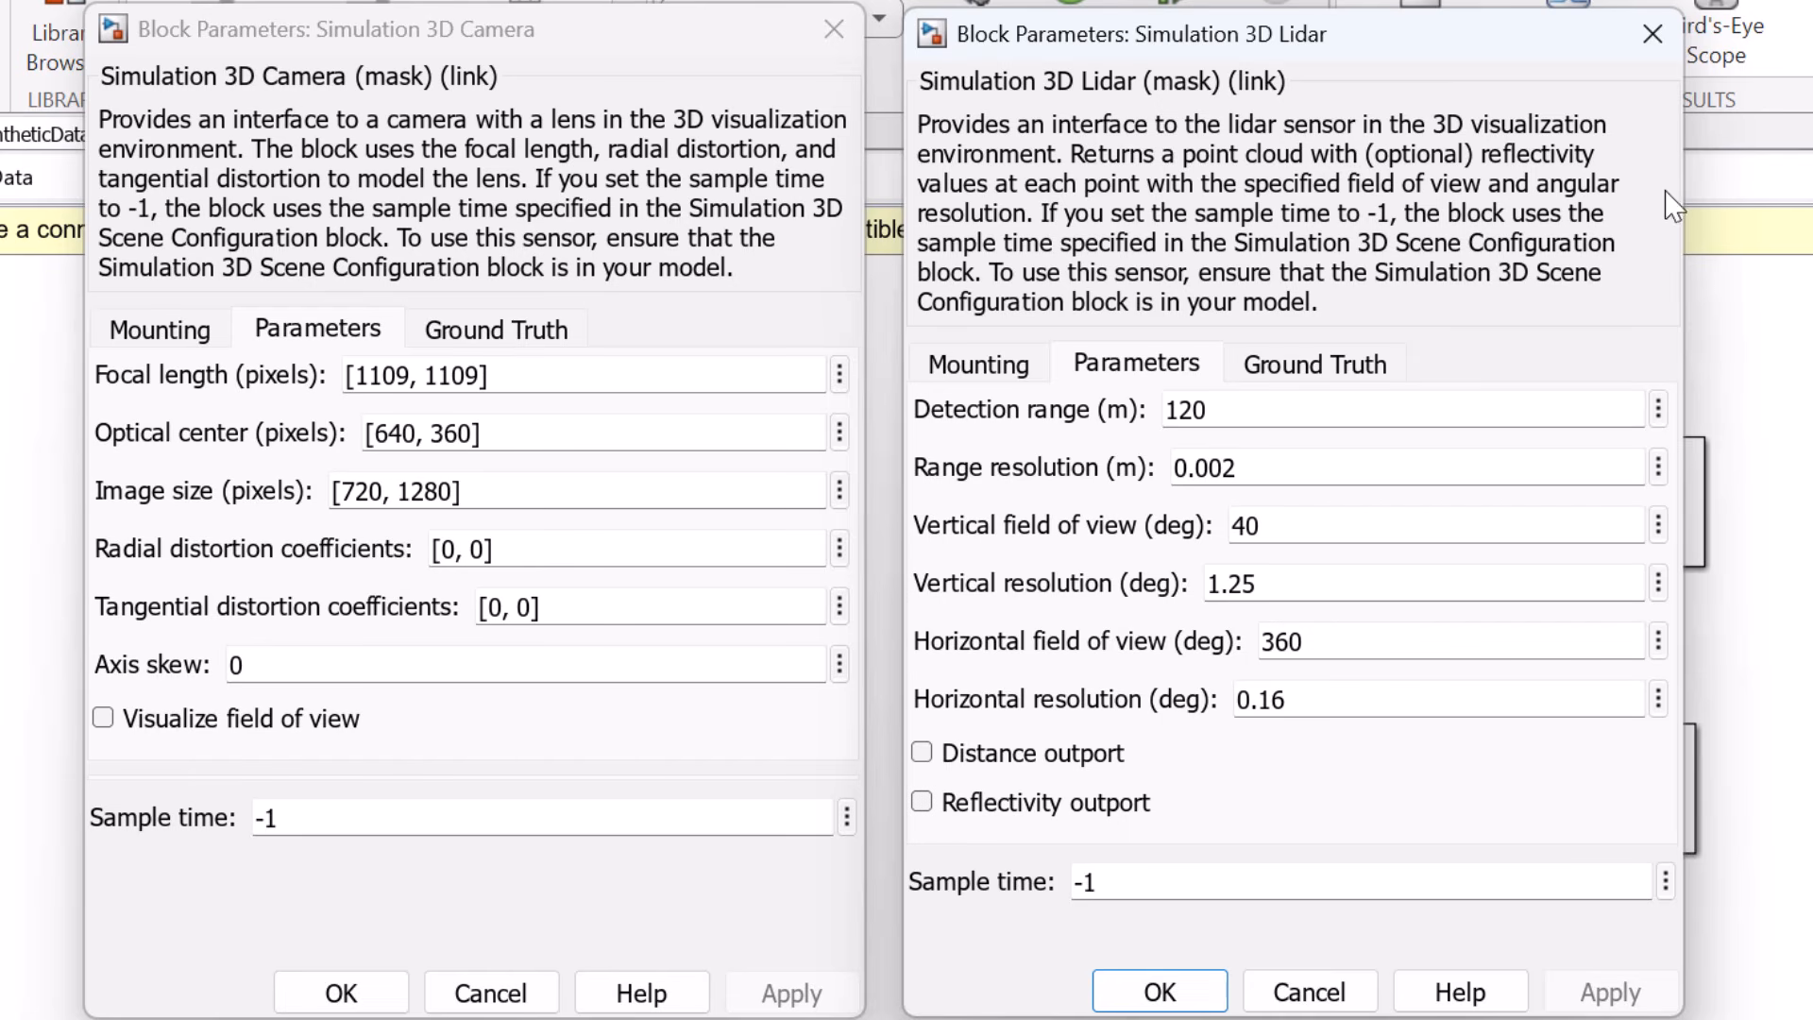
Close the camera and lidar parameter dialogs, and comment out the Simulation 3D Lidar and Point Cloud Viewer blocks
{"action": "left_click", "coordinate": [1659, 40]}
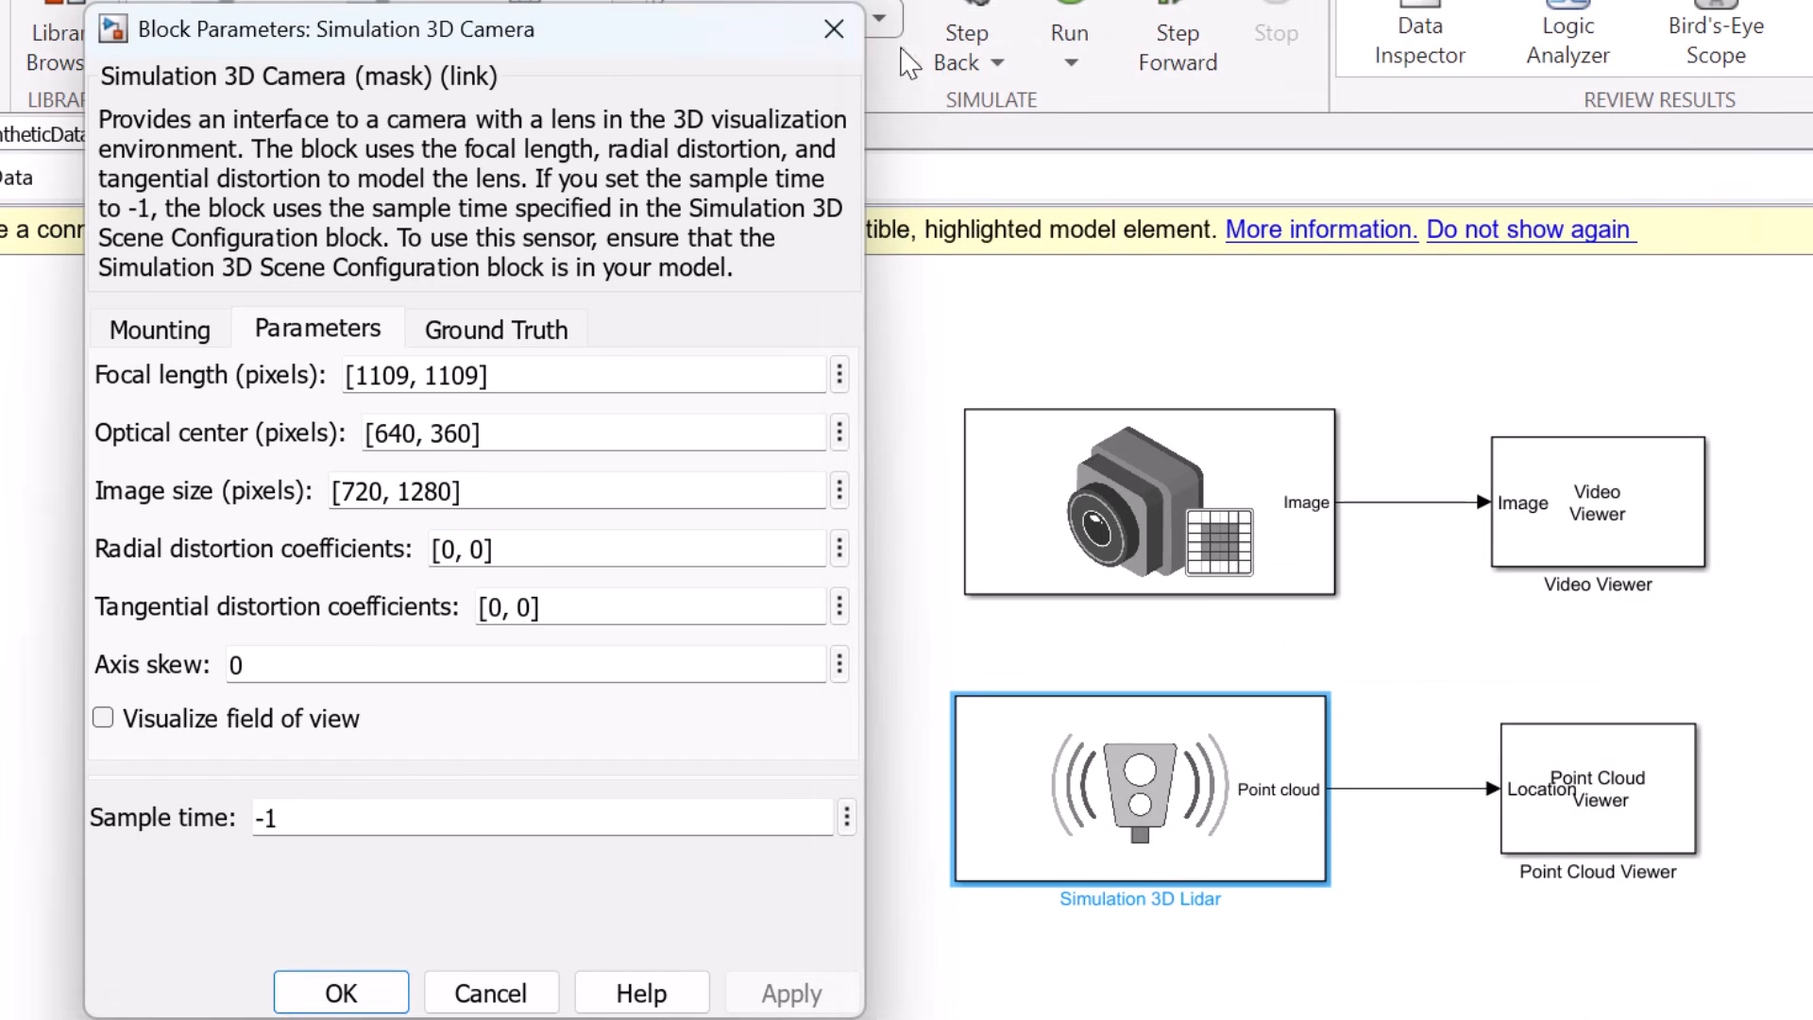
{"action": "left_click", "coordinate": [833, 29]}
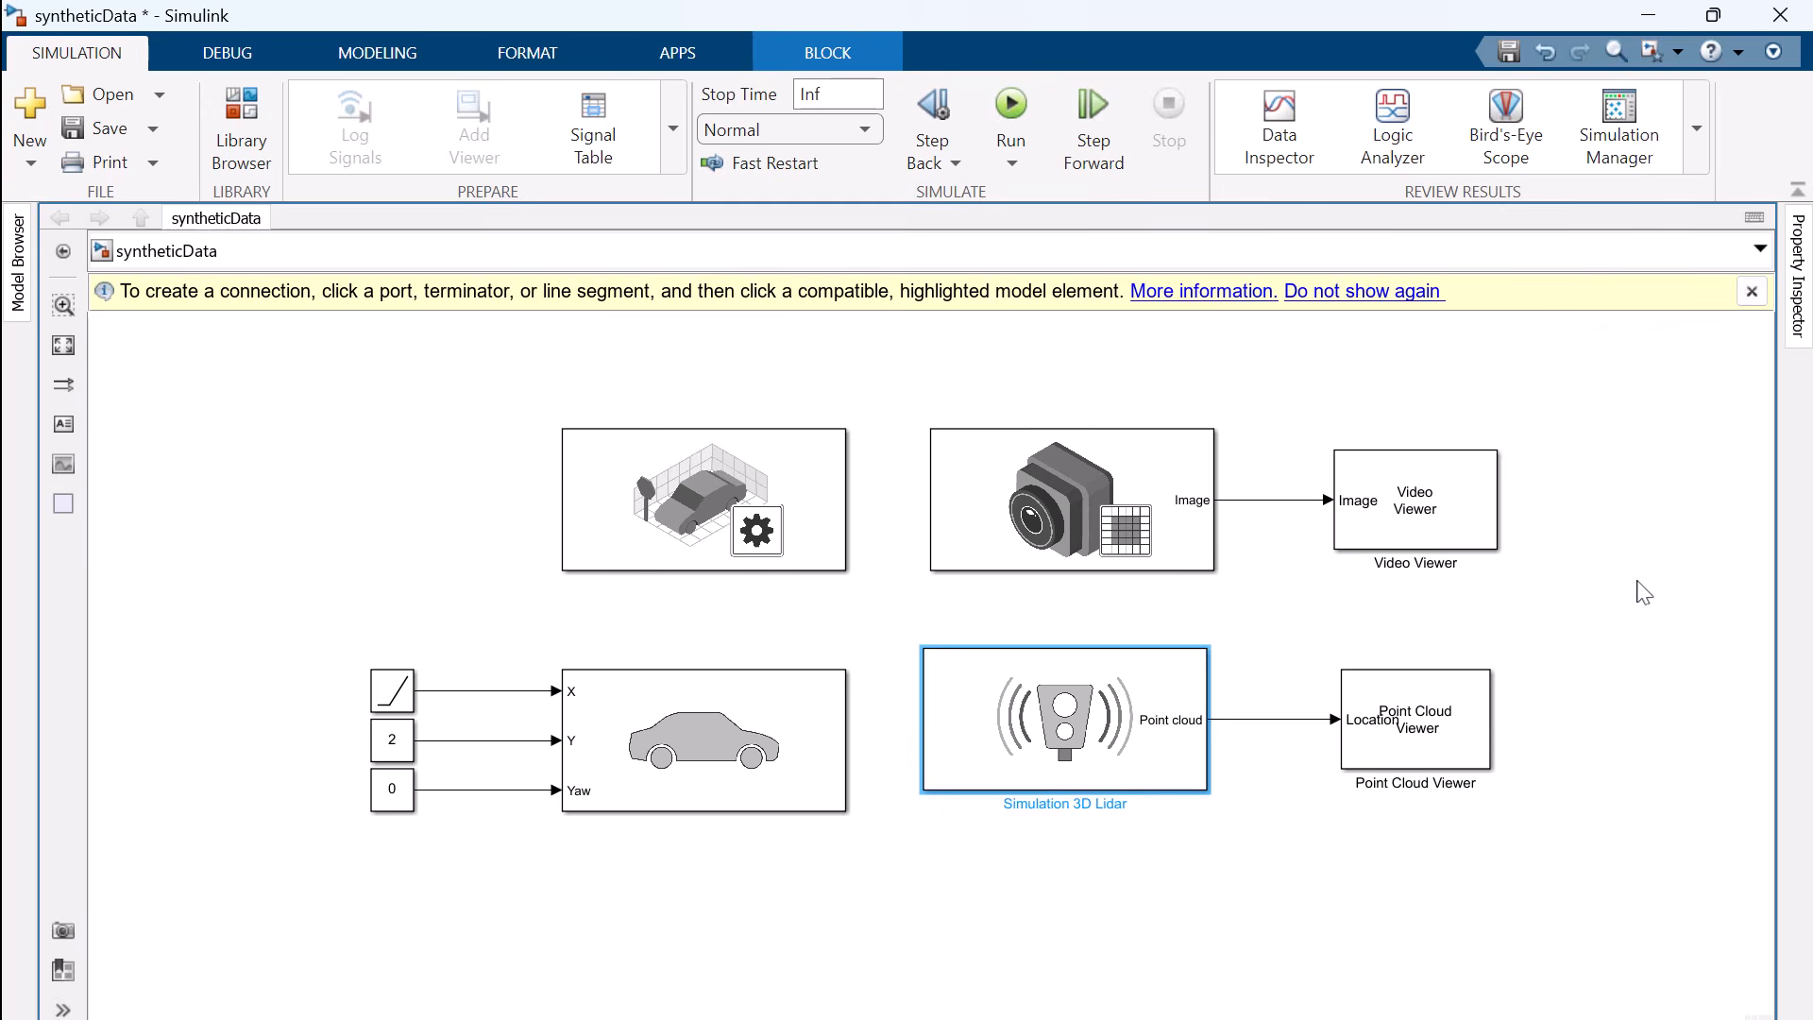
{"action": "key", "text": "ctrl+shift+x"}
Enable the semantic segmentation ground truth output of the Simulation 3D Camera block and apply it
{"action": "left_click", "coordinate": [1065, 483]}
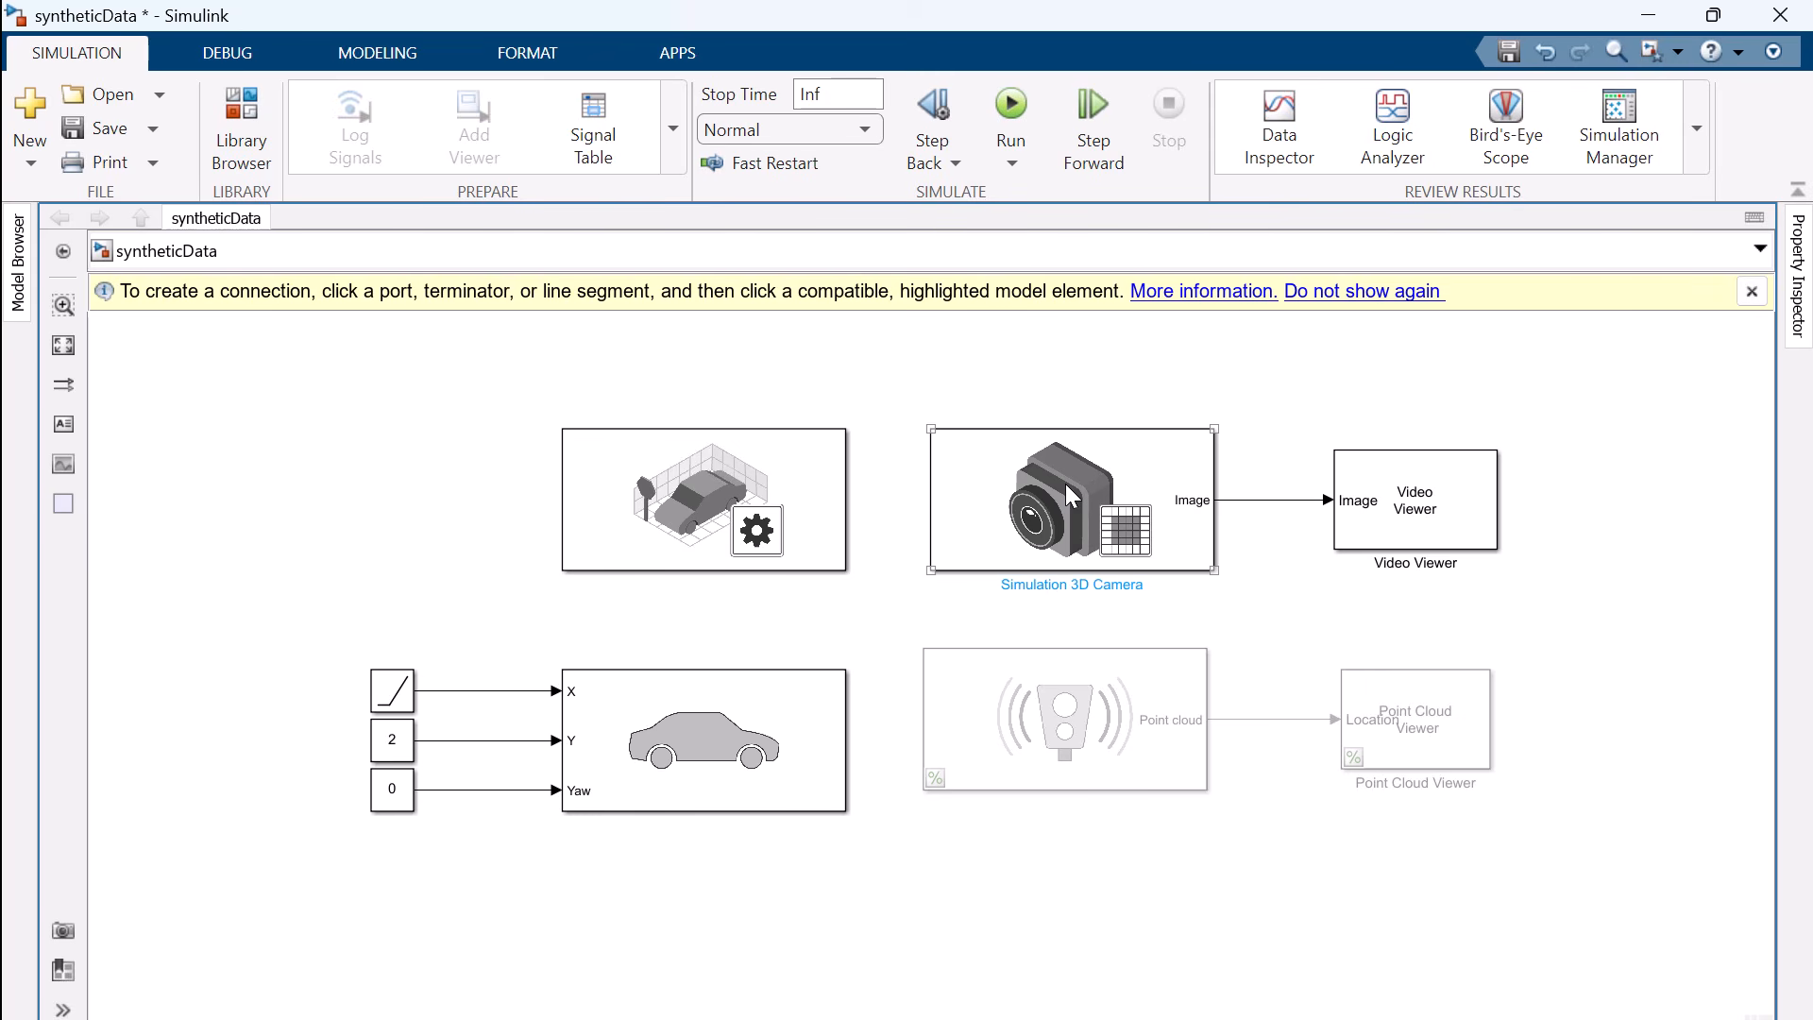
{"action": "double_click", "coordinate": [1065, 484]}
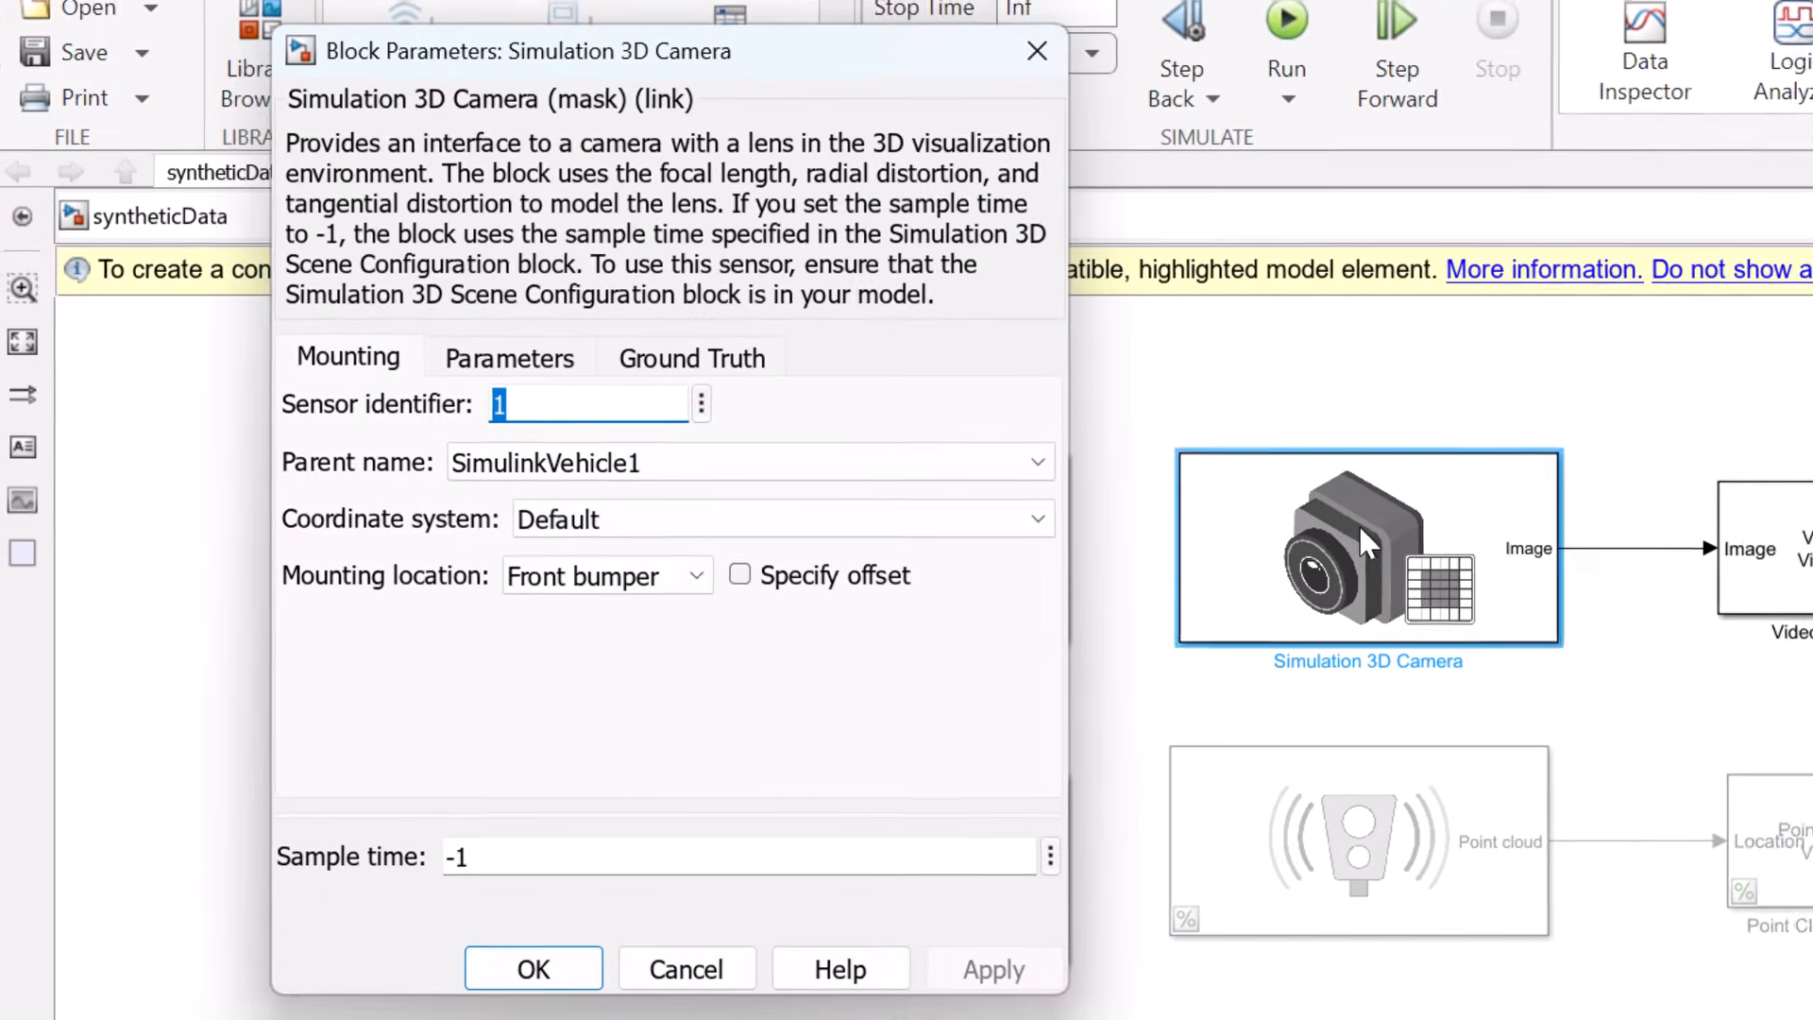
{"action": "left_click", "coordinate": [763, 371]}
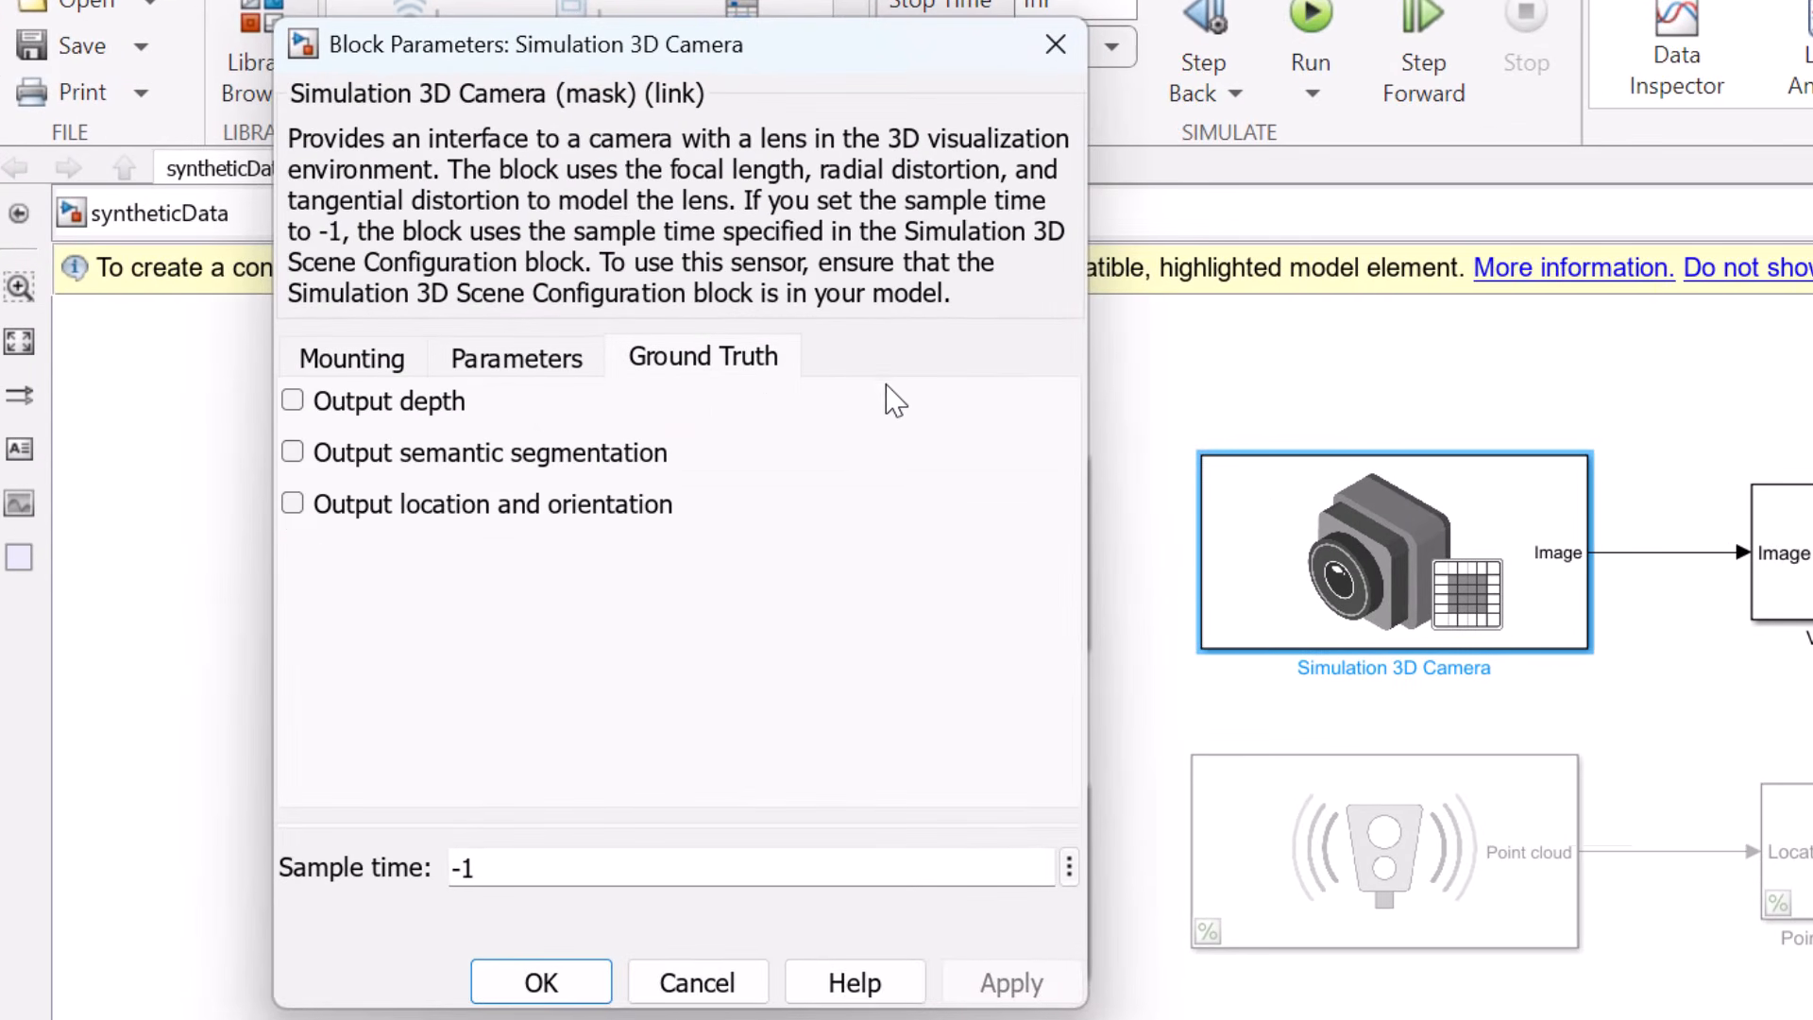
{"action": "left_click", "coordinate": [517, 461]}
{"action": "left_click", "coordinate": [1011, 983]}
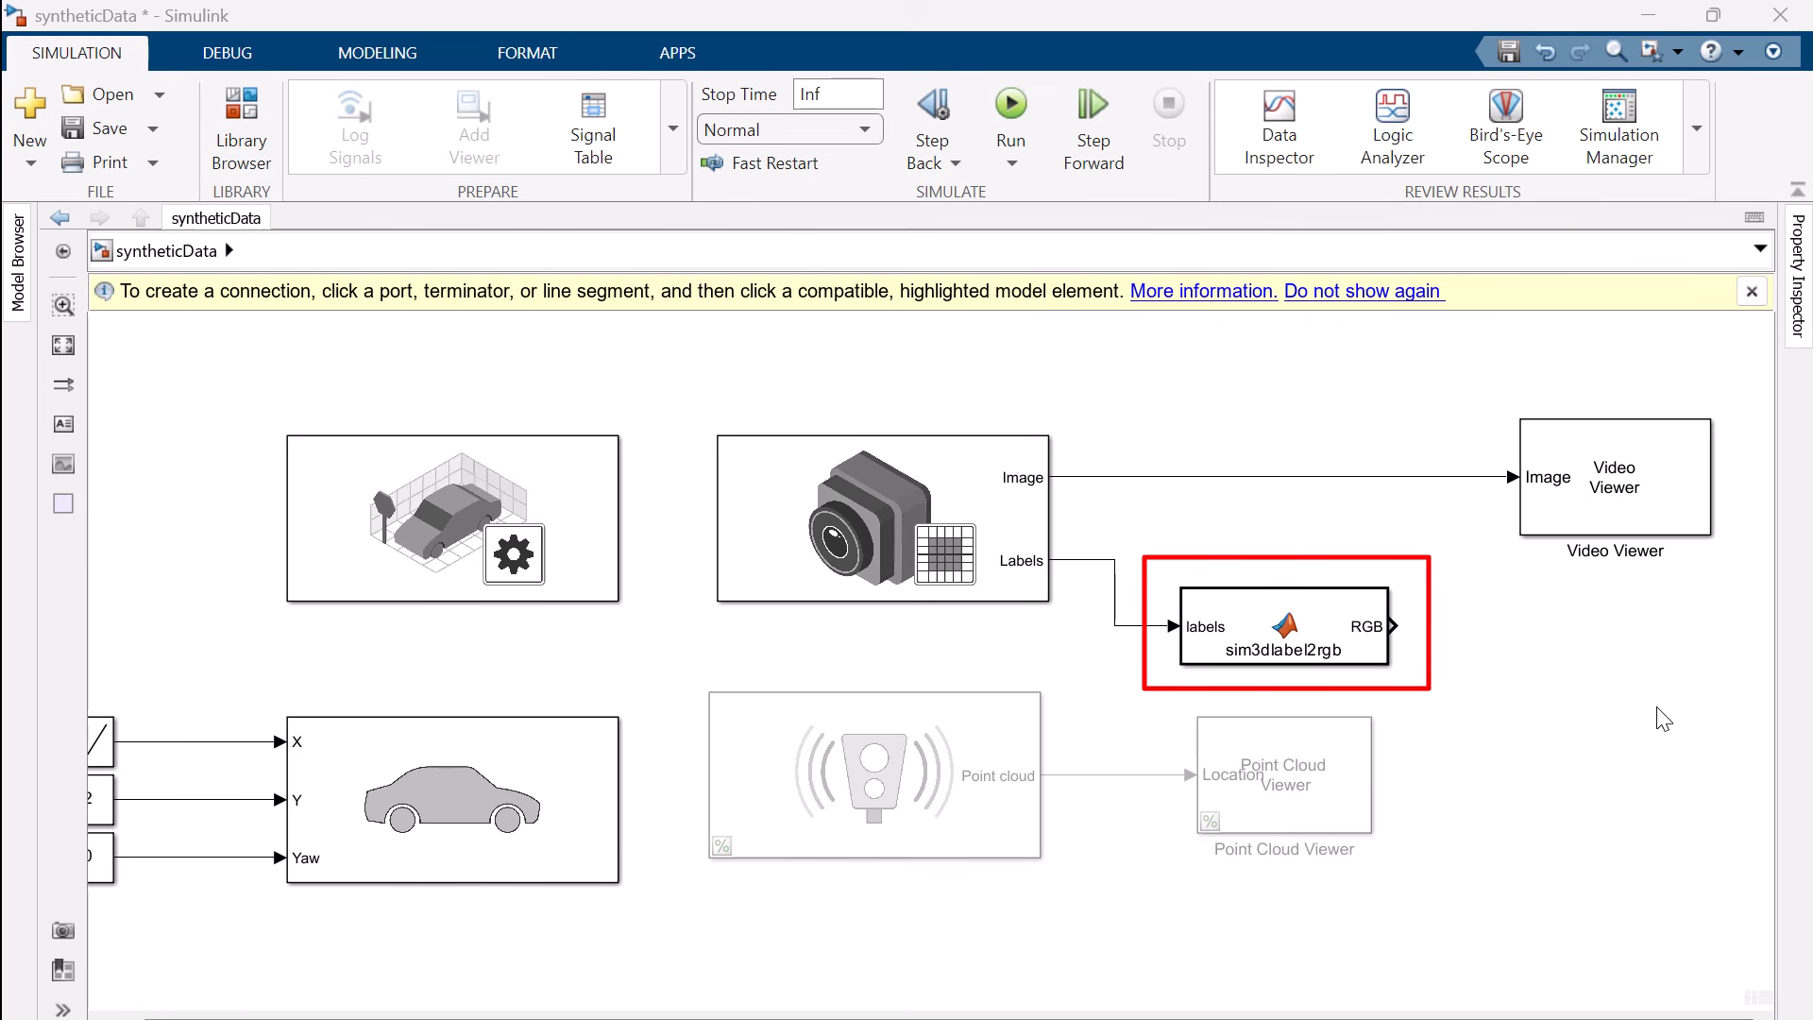
Add a second Video Viewer block to the right of the sim3dlabel2rgb block for its RGB output
{"action": "double_click", "coordinate": [1460, 641]}
{"action": "type", "text": "V"}
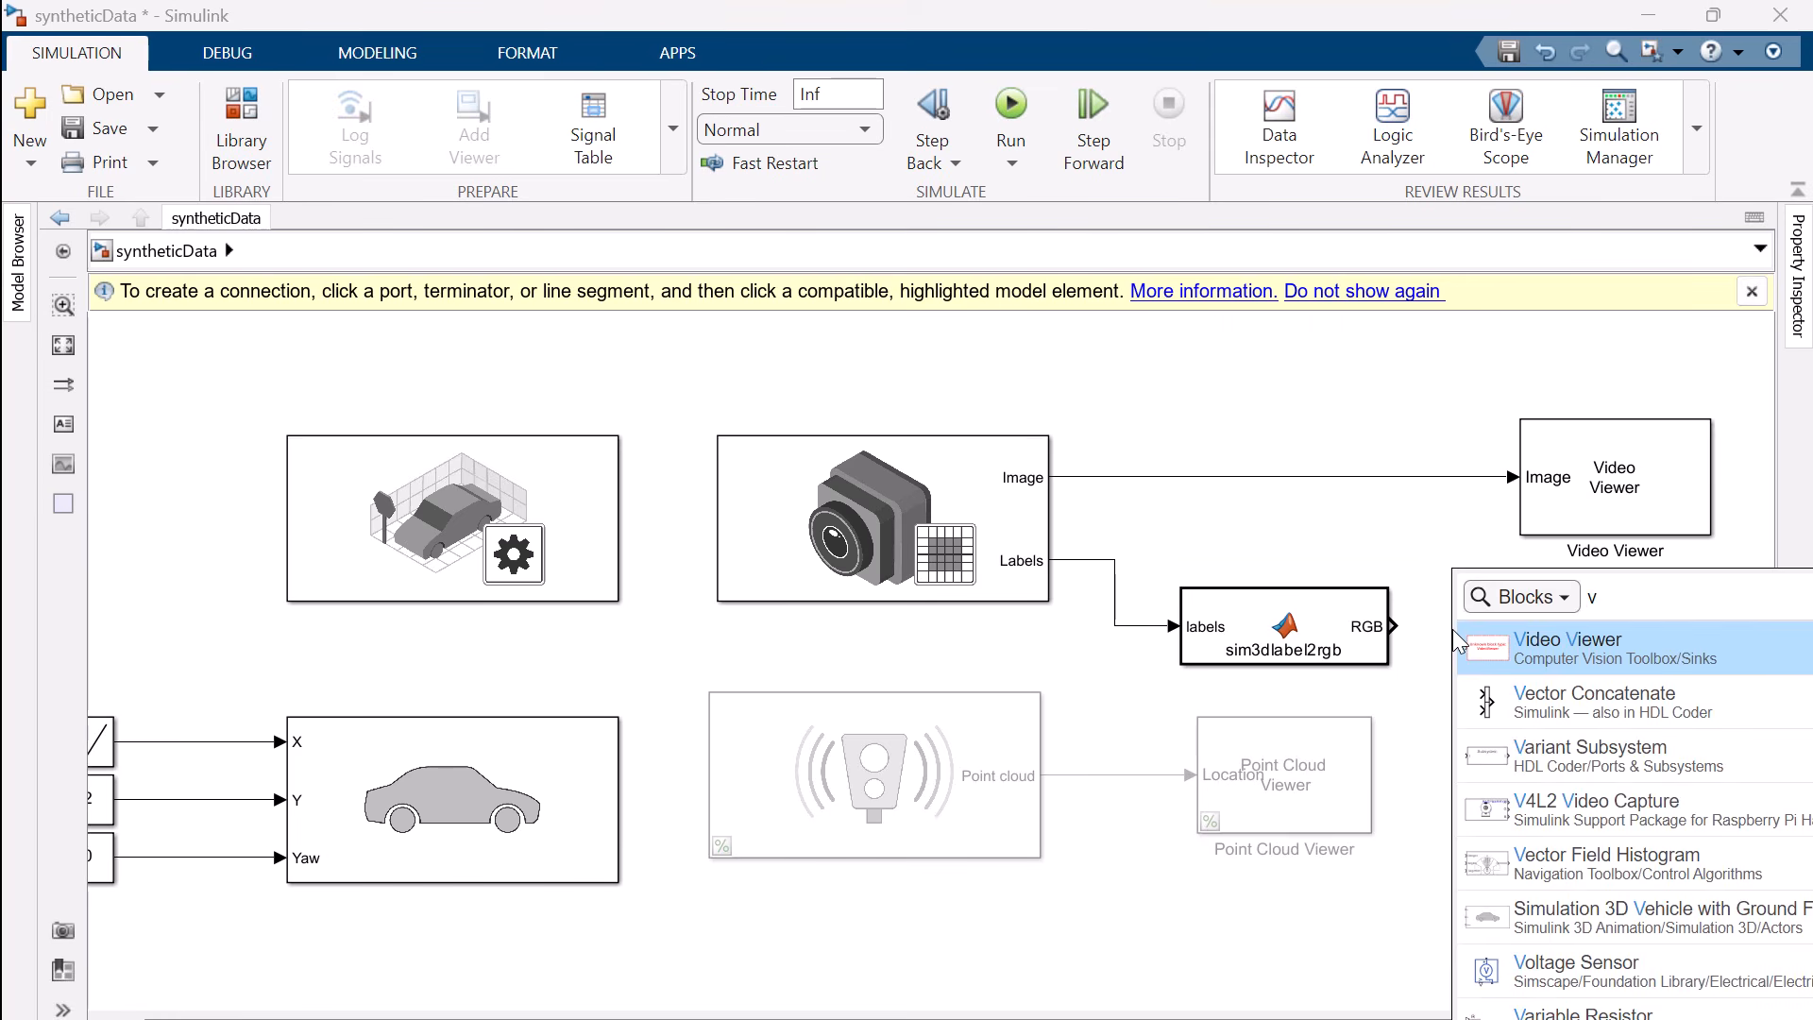
{"action": "left_click", "coordinate": [1556, 659]}
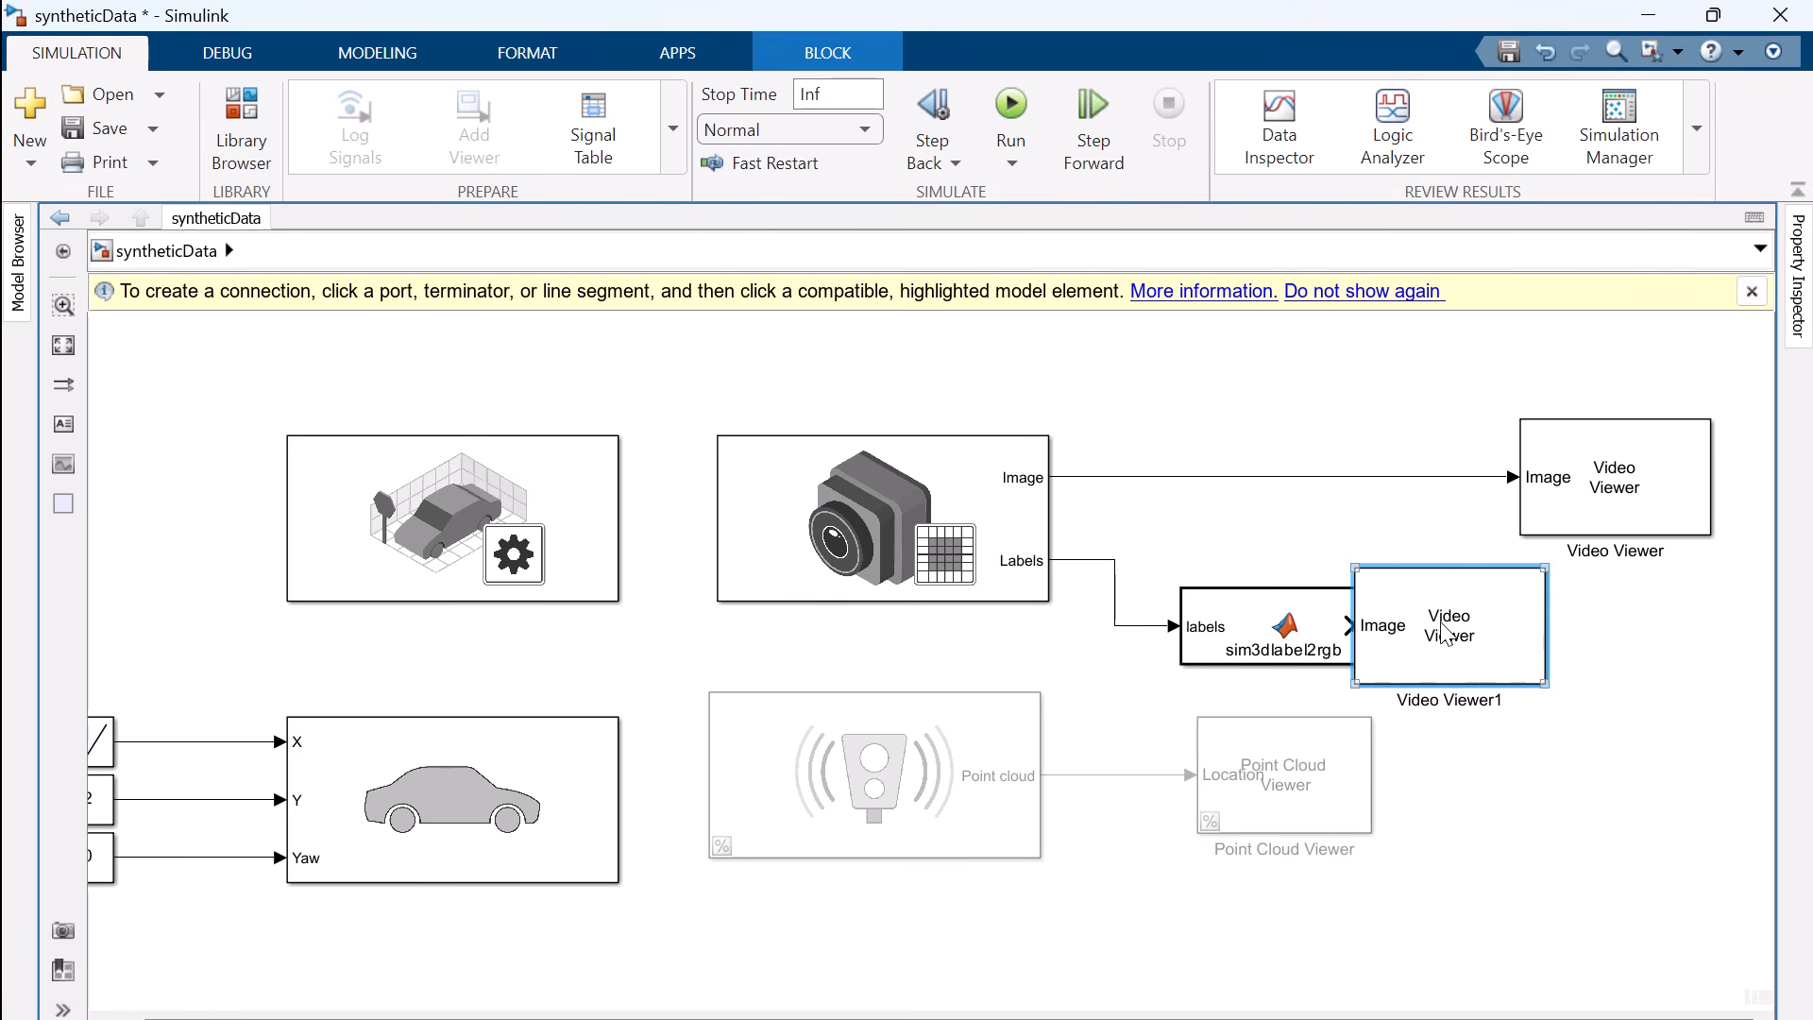
{"action": "left_click_drag", "start_coordinate": [1445, 635], "coordinate": [1578, 635]}
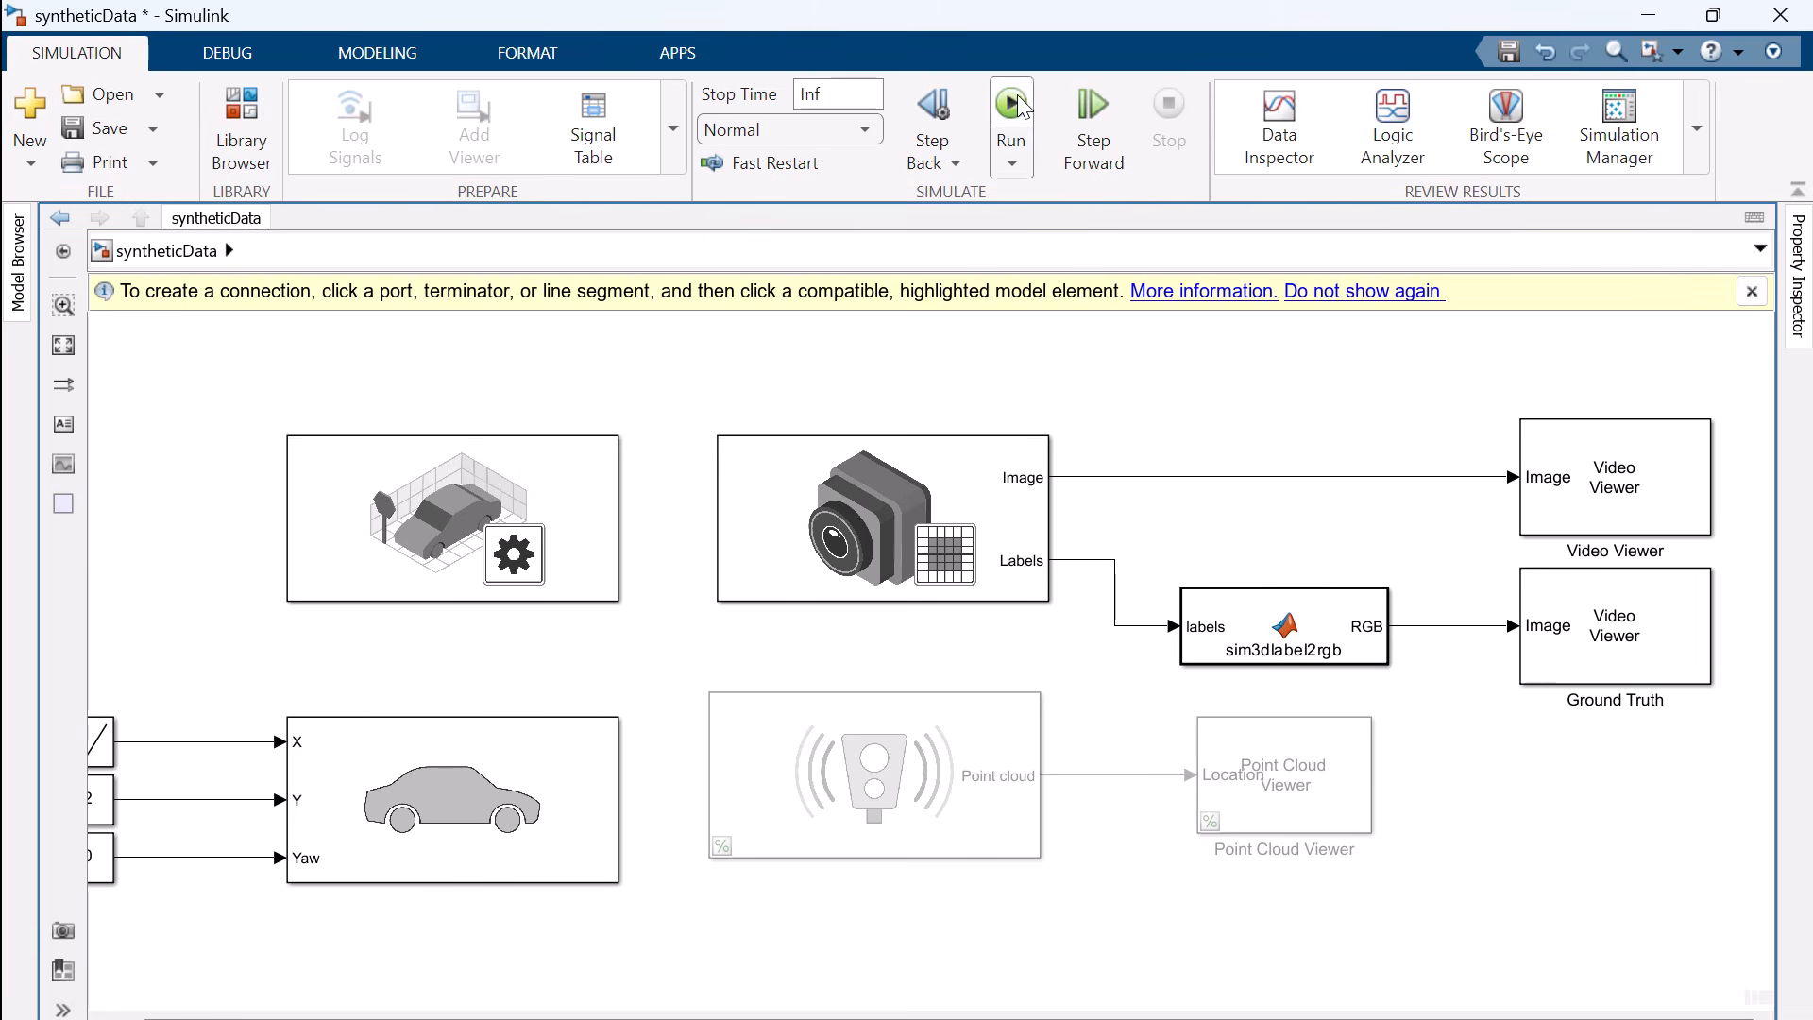
Run the simulation to compare the camera image with the semantic segmentation in the Ground Truth viewer
{"action": "key", "text": "ctrl+t"}
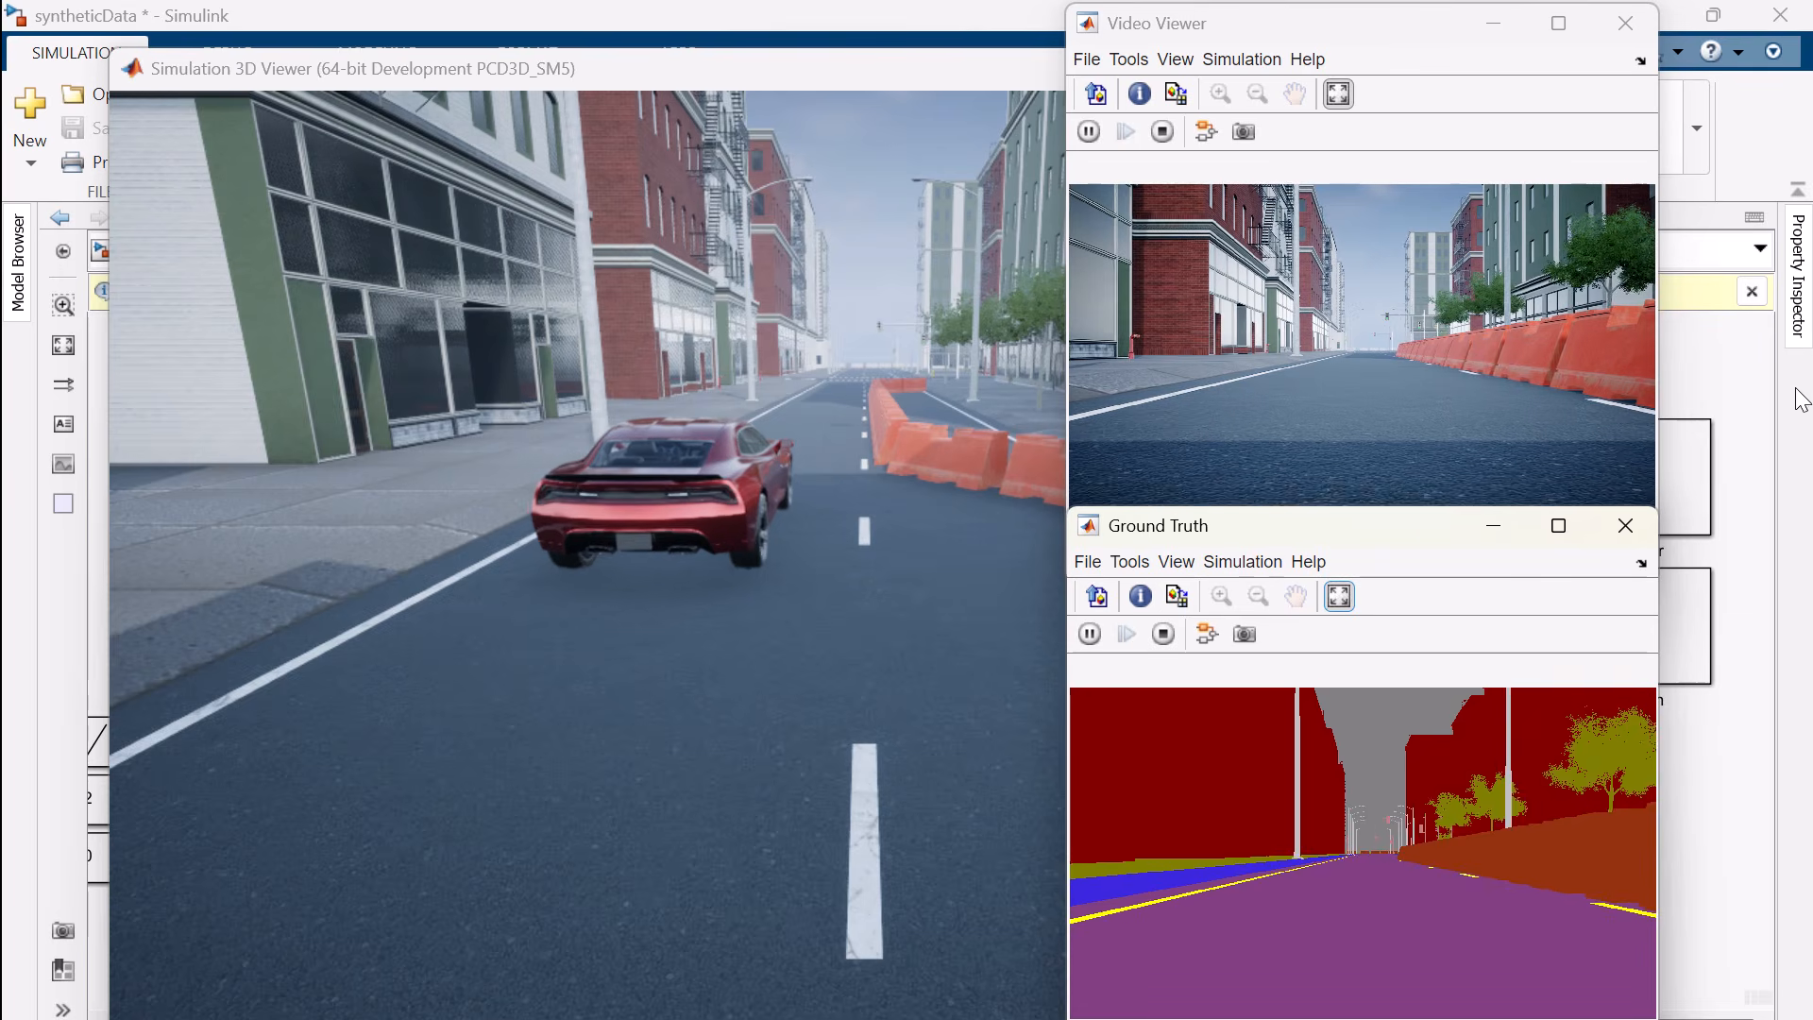
{"action": "left_click_drag", "start_coordinate": [1426, 524], "coordinate": [1426, 515]}
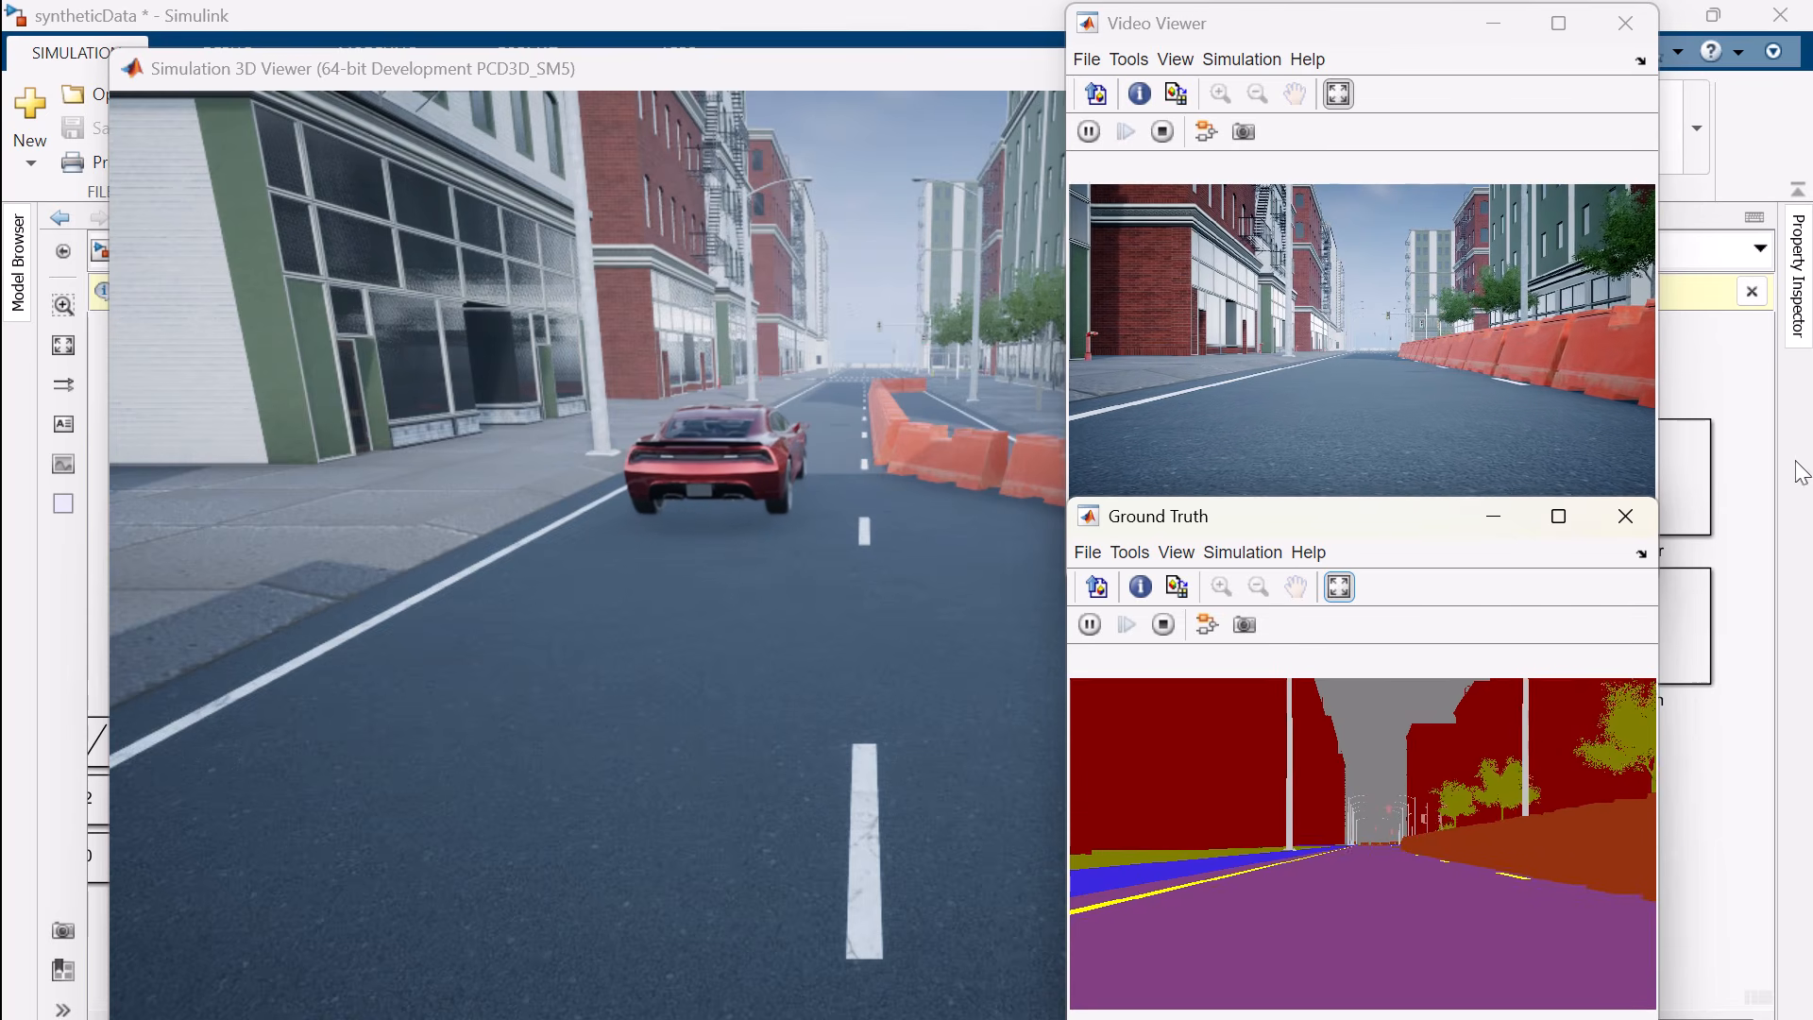
{"action": "left_click", "coordinate": [1736, 862]}
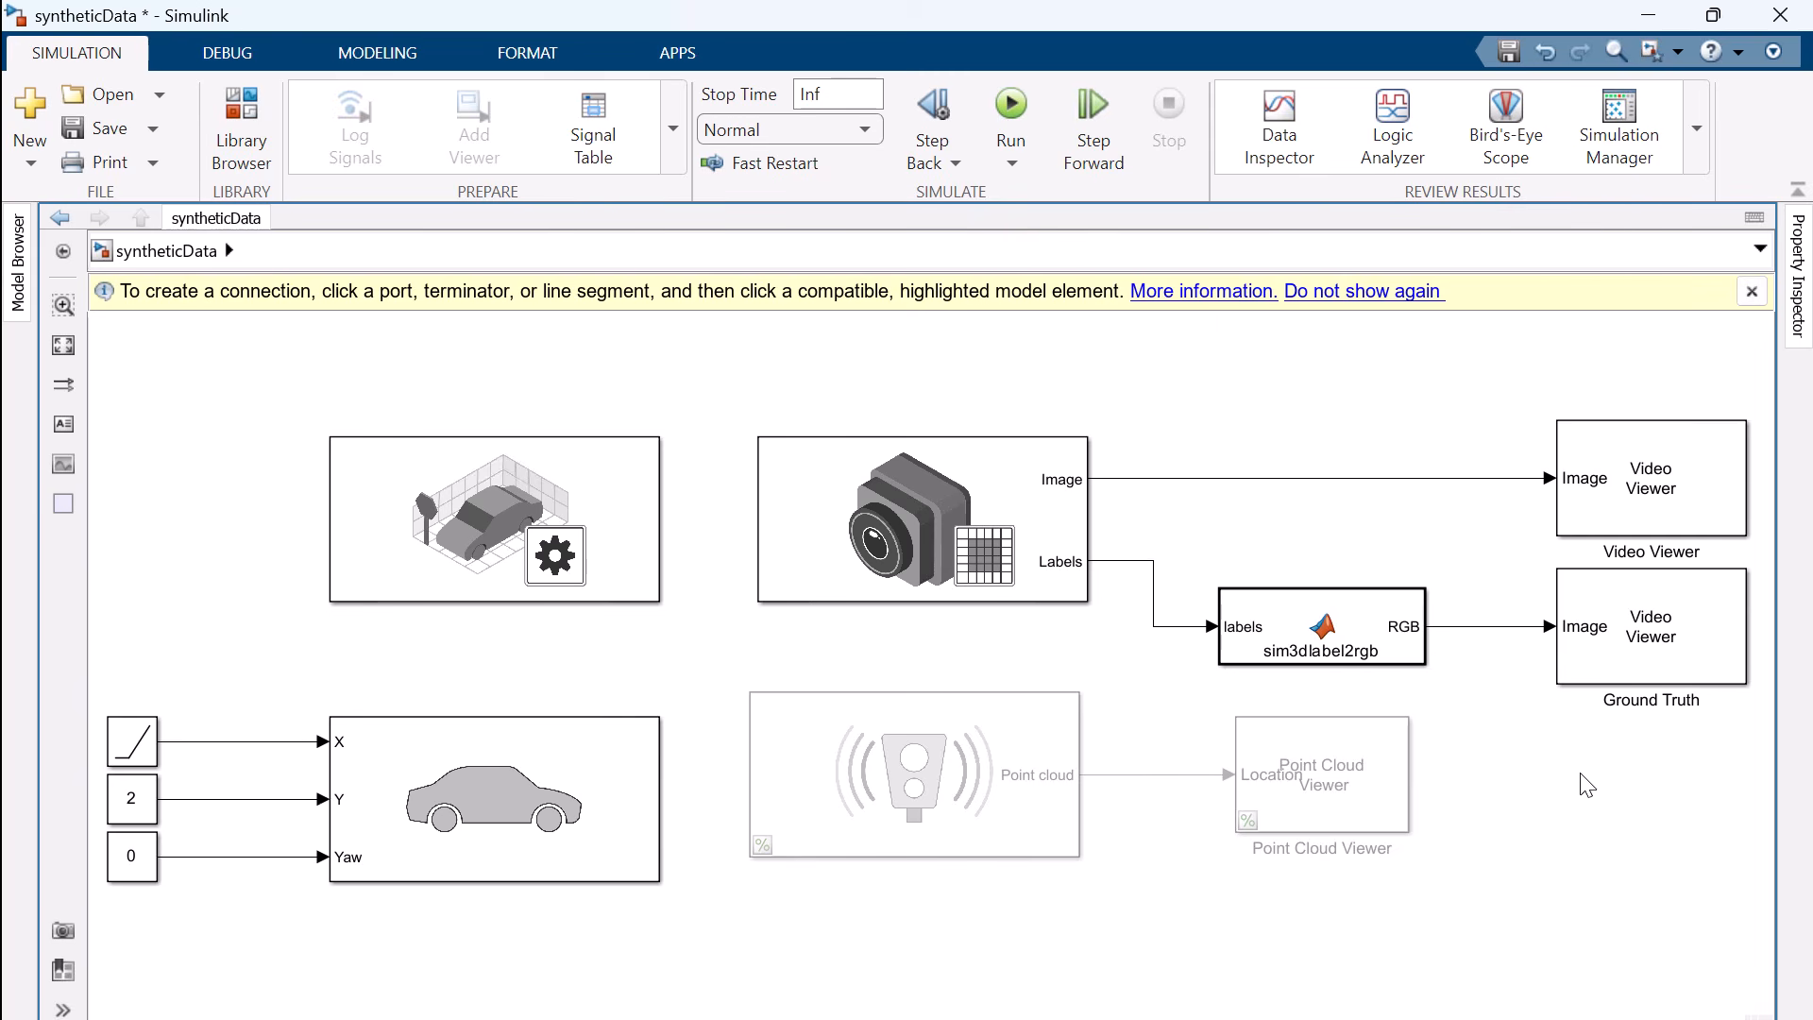
Turn on Override scene weather in the Simulation 3D Scene Configuration block
{"action": "double_click", "coordinate": [486, 542]}
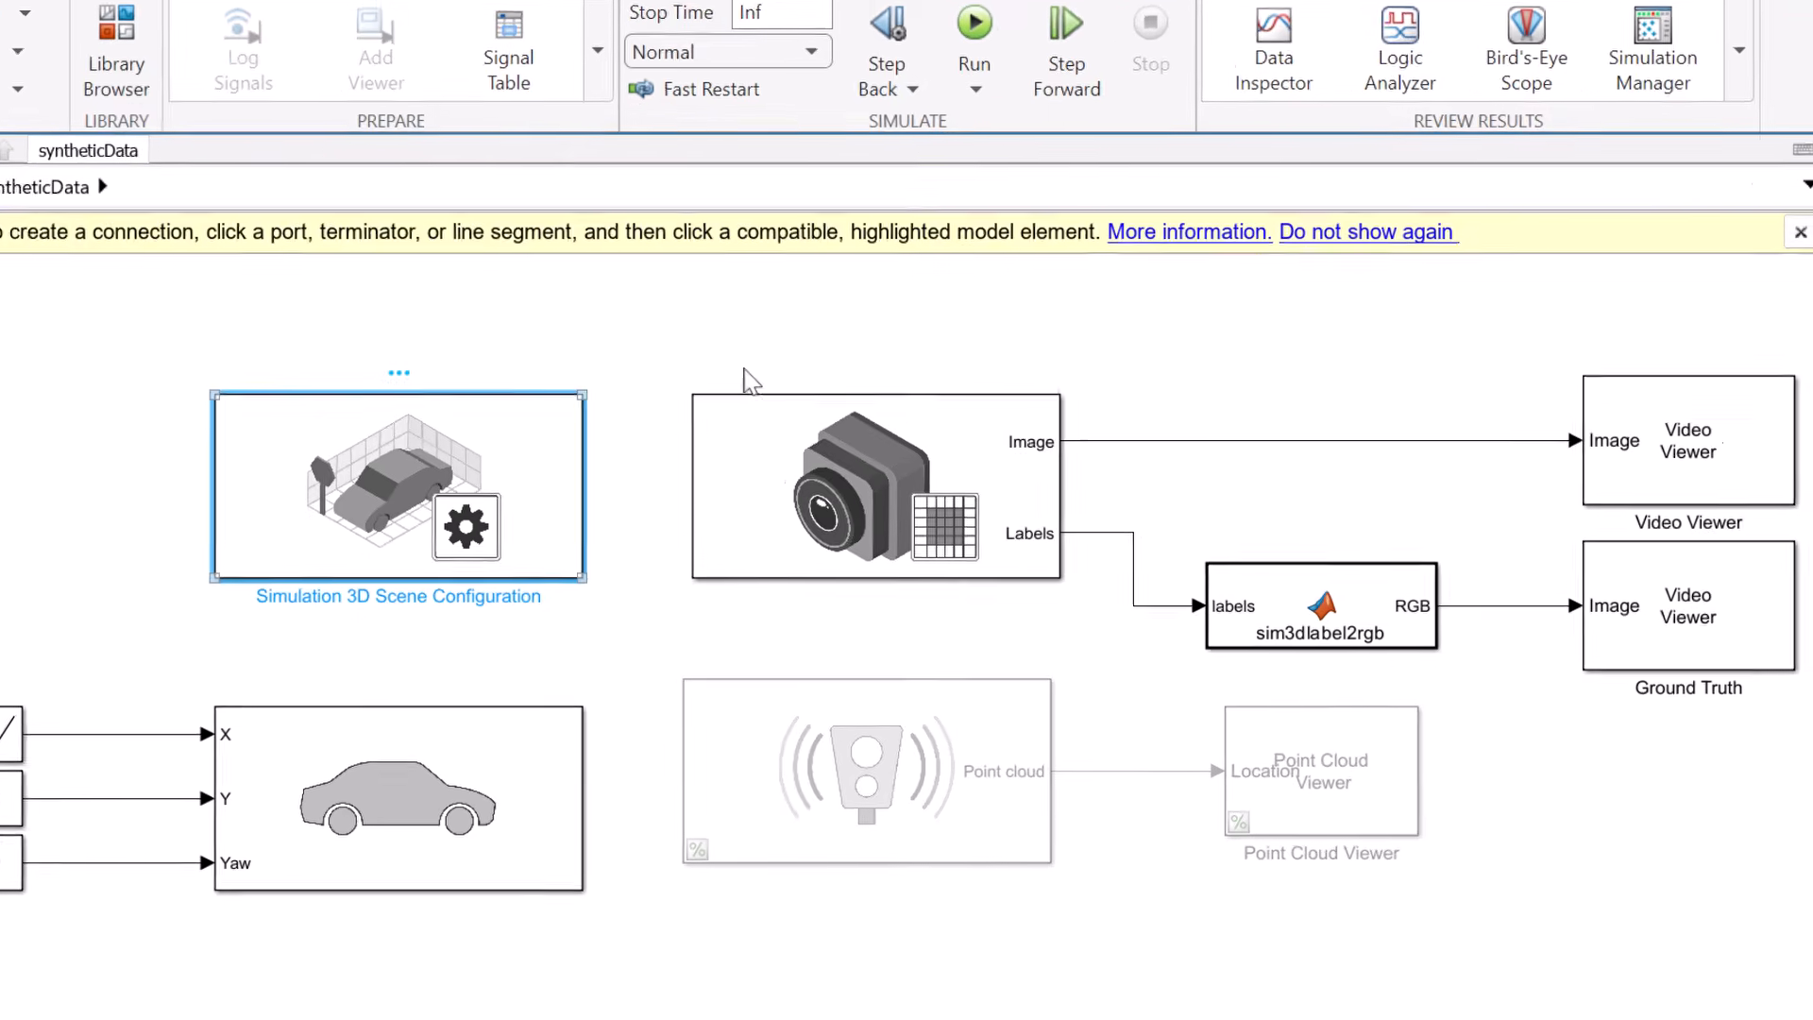
{"action": "left_click", "coordinate": [839, 413]}
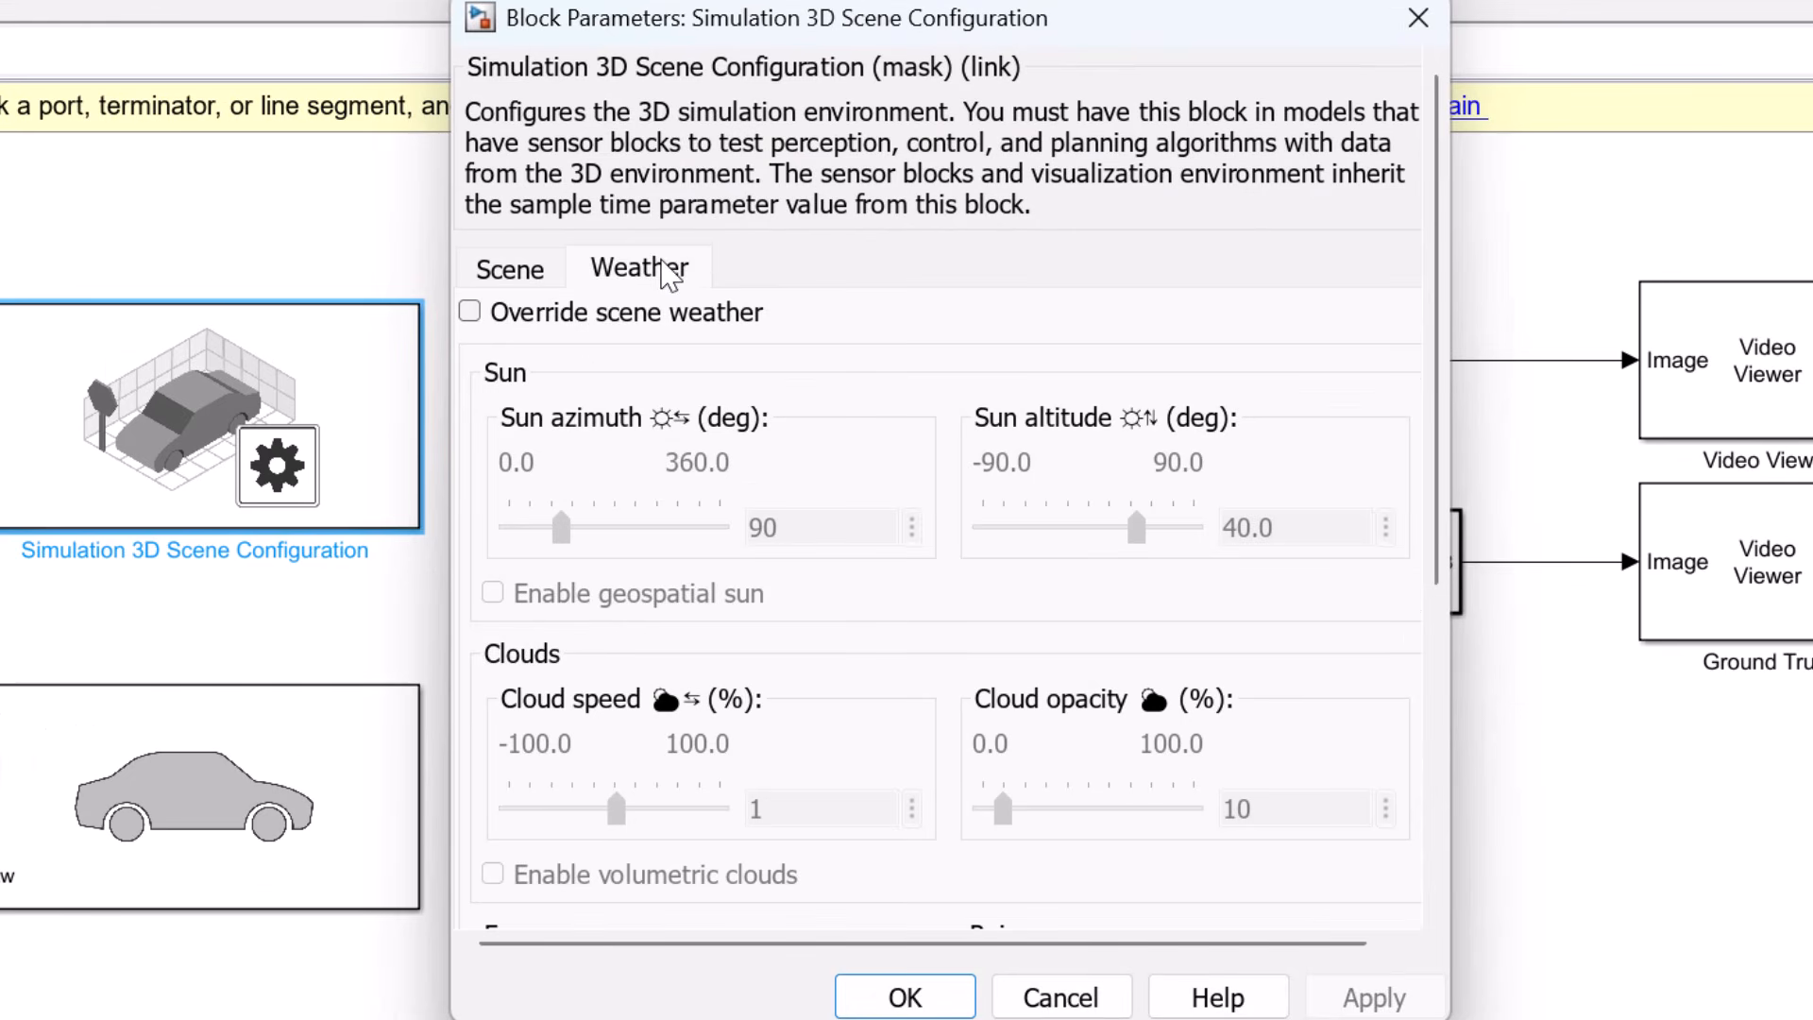
{"action": "left_click", "coordinate": [471, 312]}
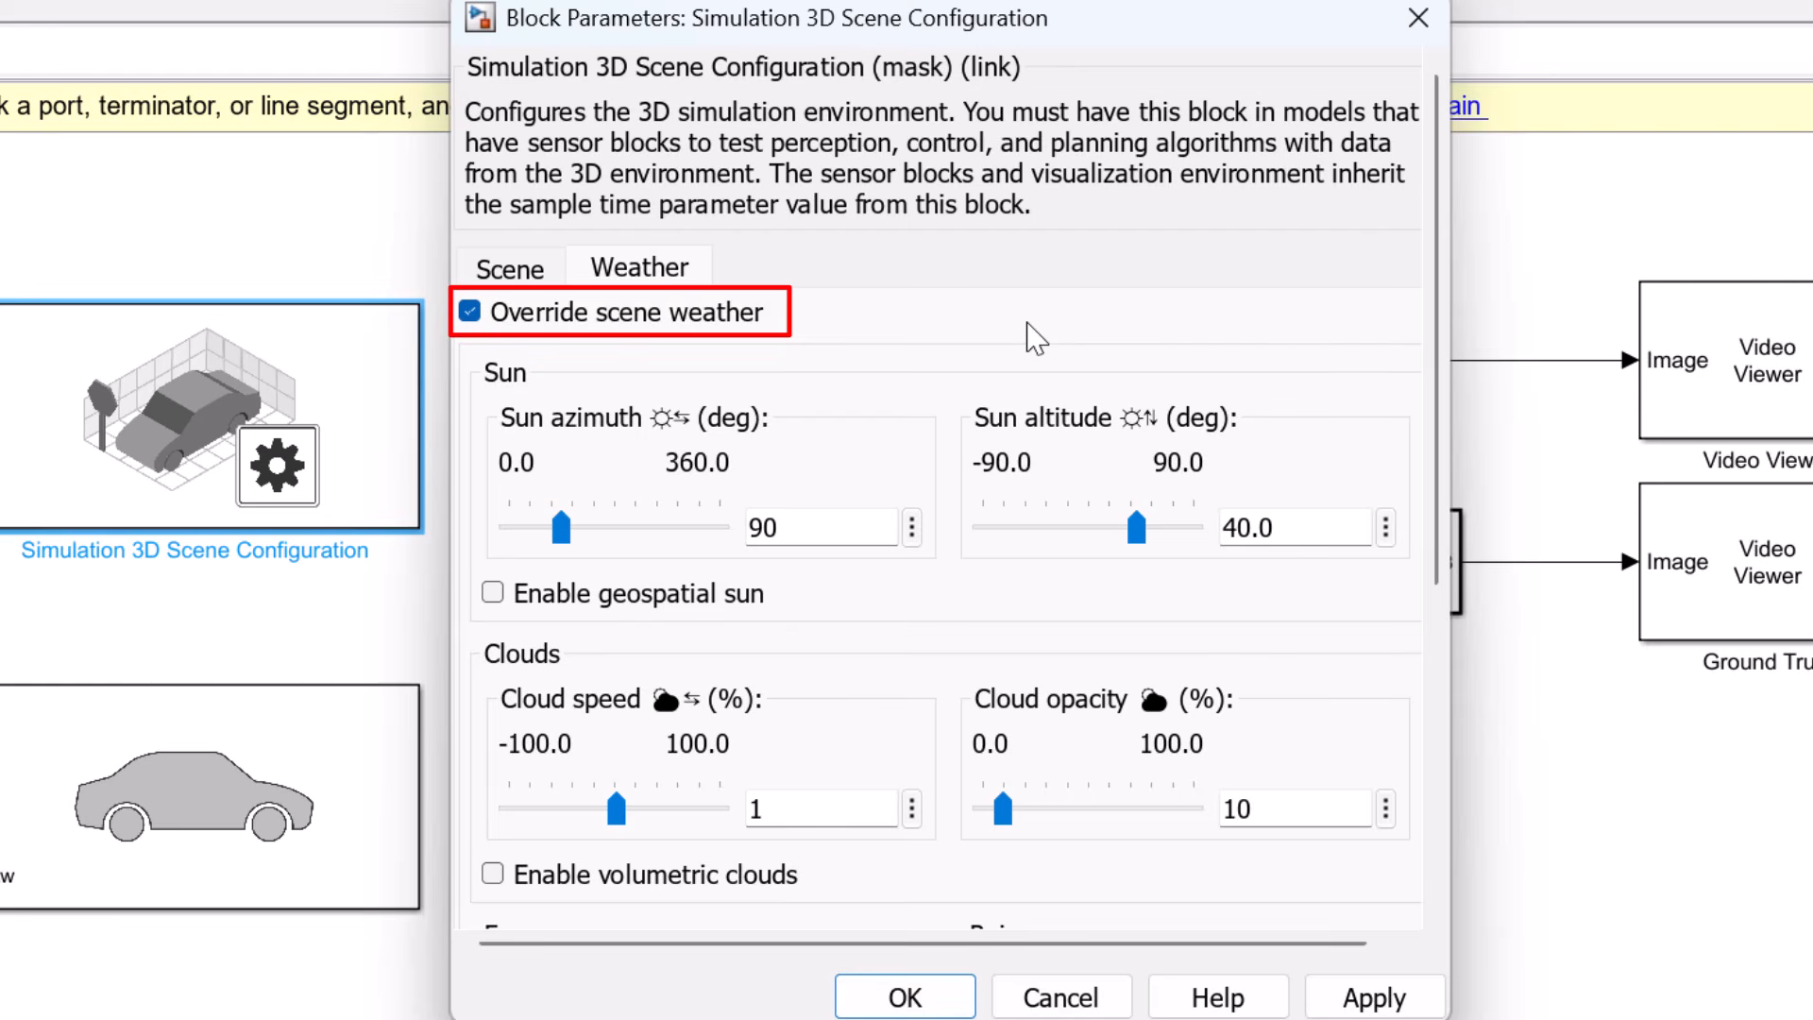
Set the scene's cloud opacity to 43% and rain density to 50%, with raindrops enabled on the camera lens
{"action": "scroll", "coordinate": [1001, 321], "scroll_direction": "down", "scroll_amount": 3}
{"action": "scroll", "coordinate": [995, 281], "scroll_direction": "down", "scroll_amount": 2}
{"action": "left_click_drag", "start_coordinate": [996, 281], "coordinate": [1076, 283]}
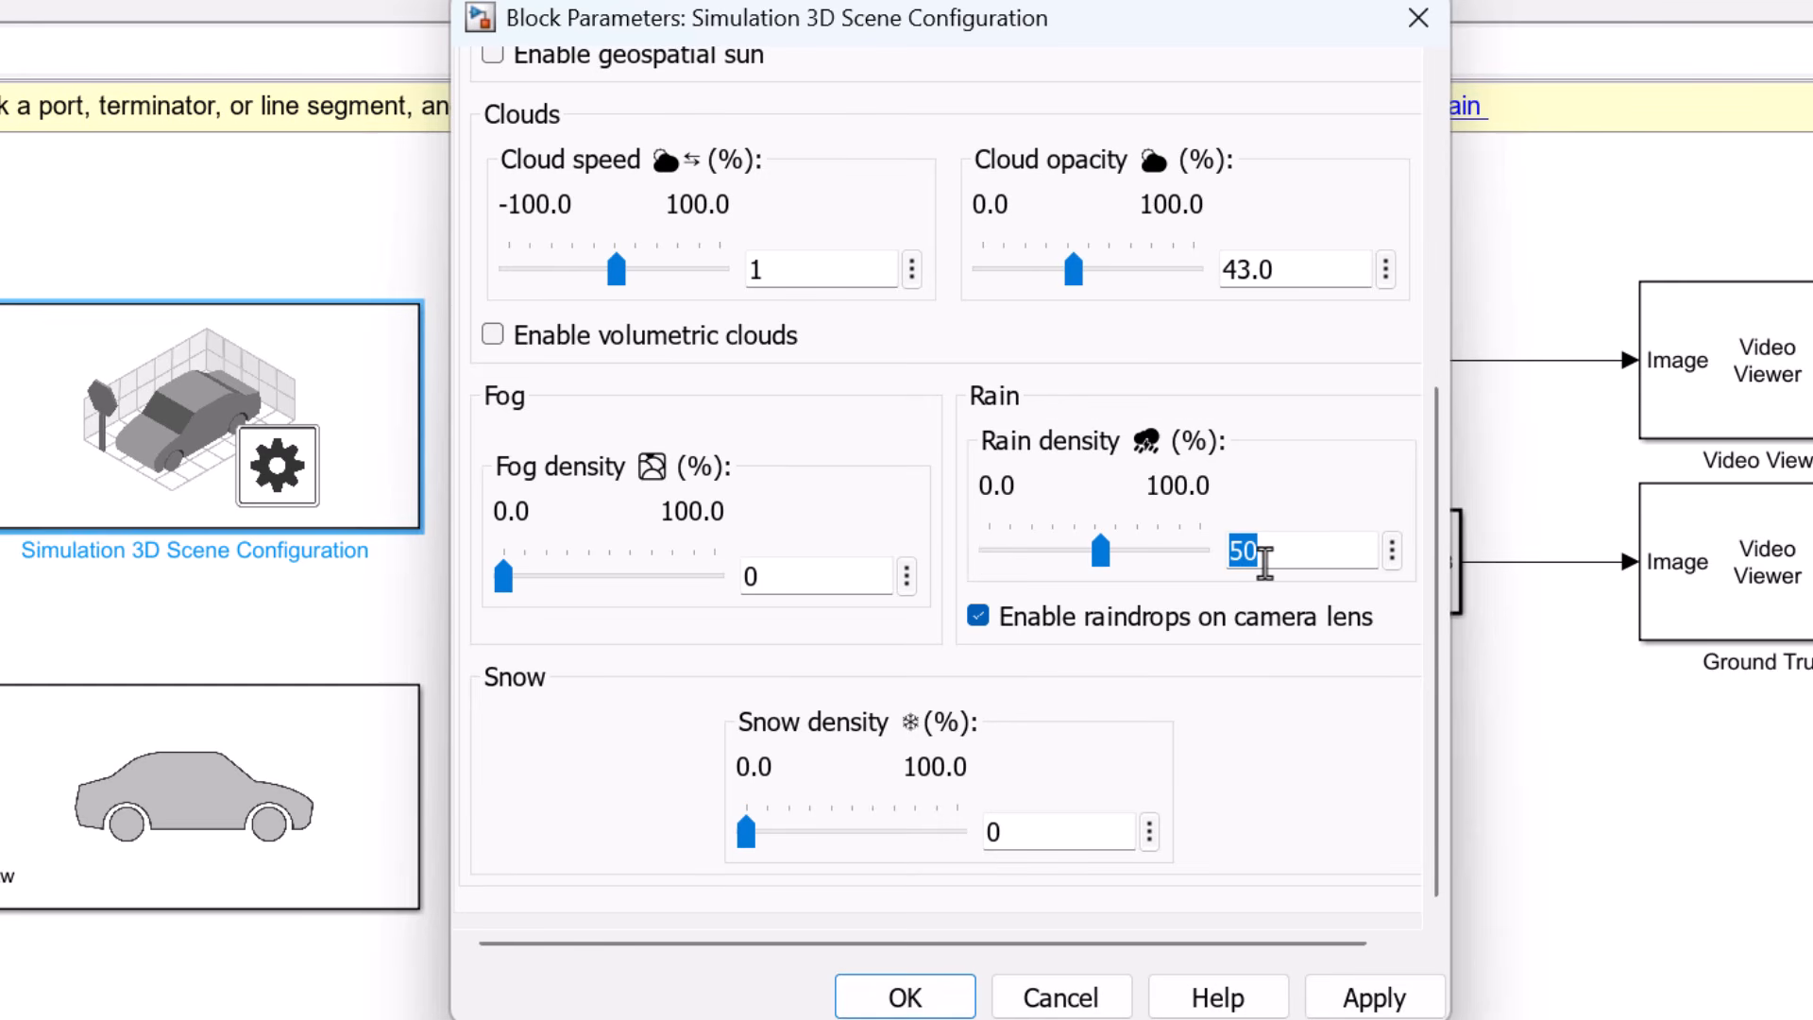
{"action": "left_click", "coordinate": [1319, 669]}
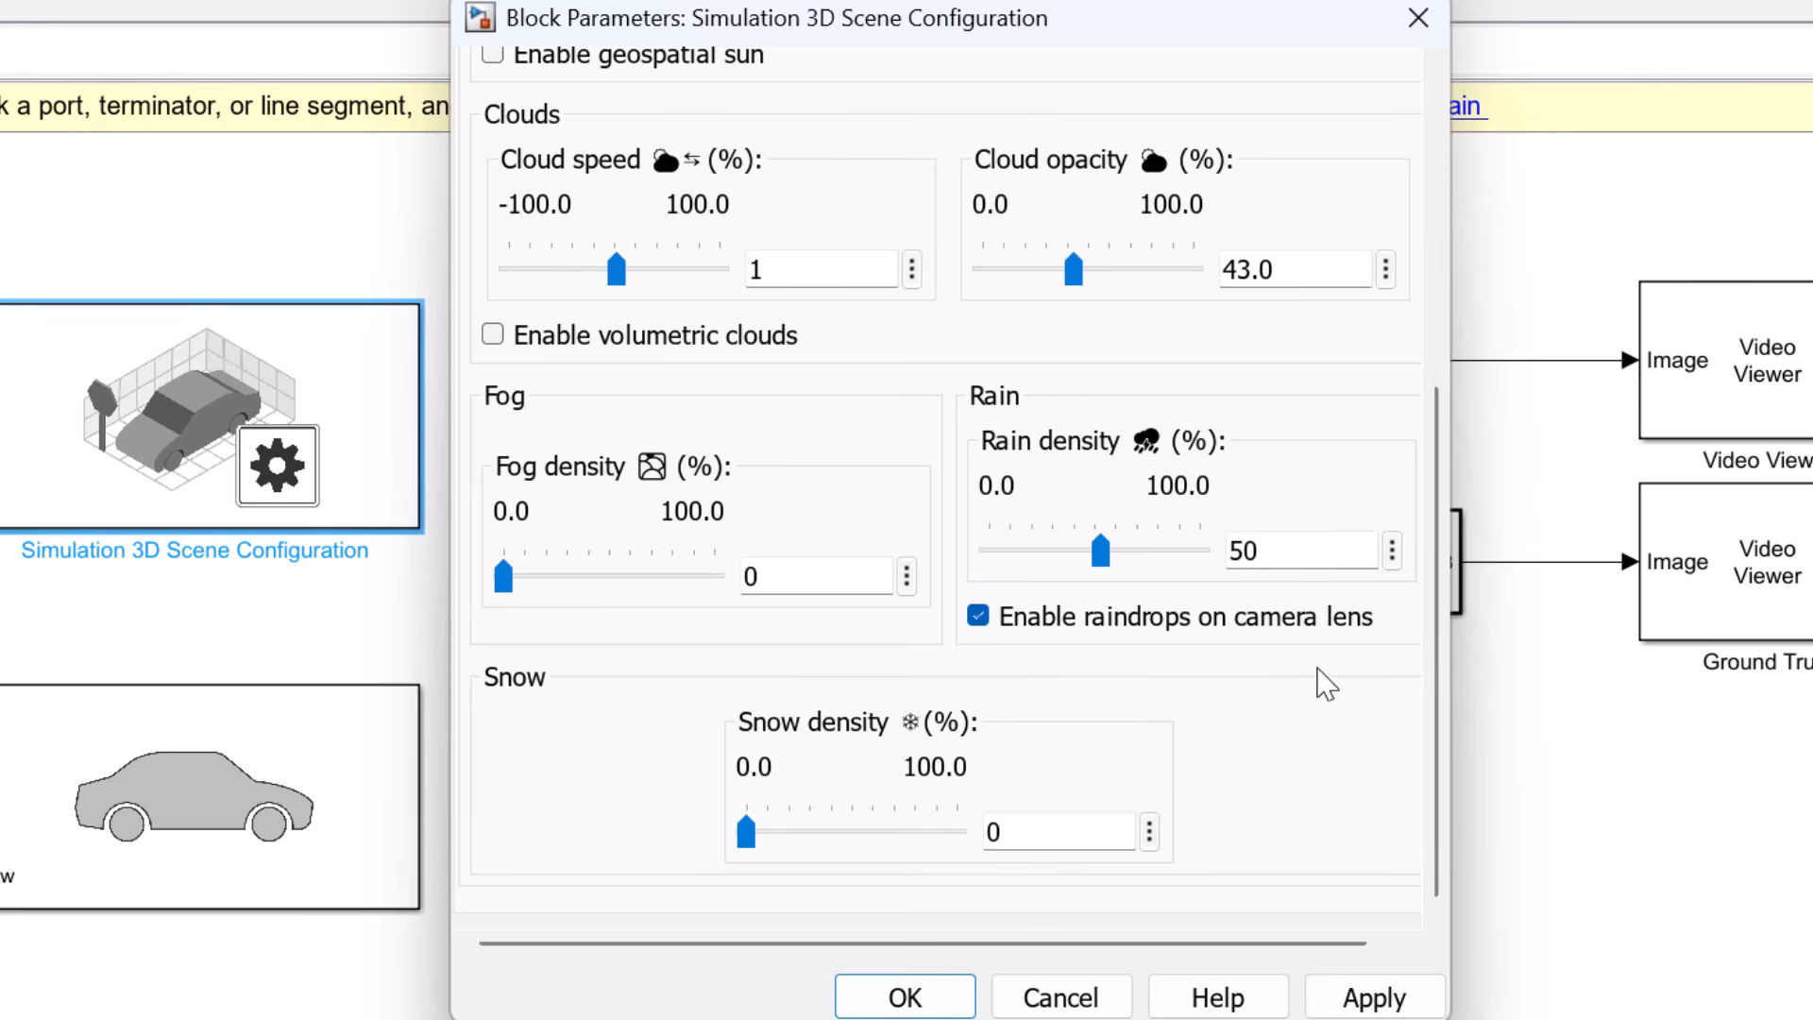